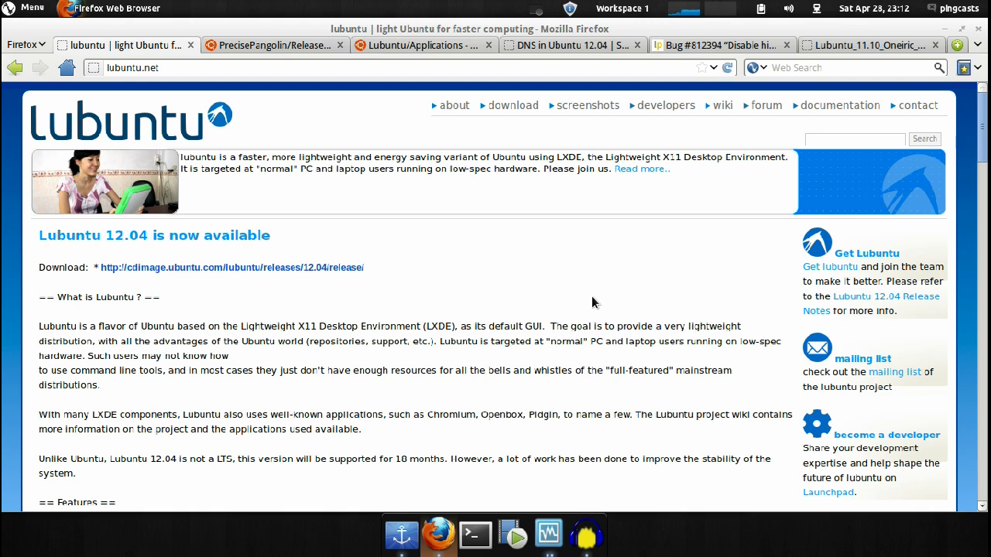
Step: Switch to the Lubuntu 12.04 release notes tab and scroll down to the Common Infrastructure section
scroll(591, 302, "down", 4)
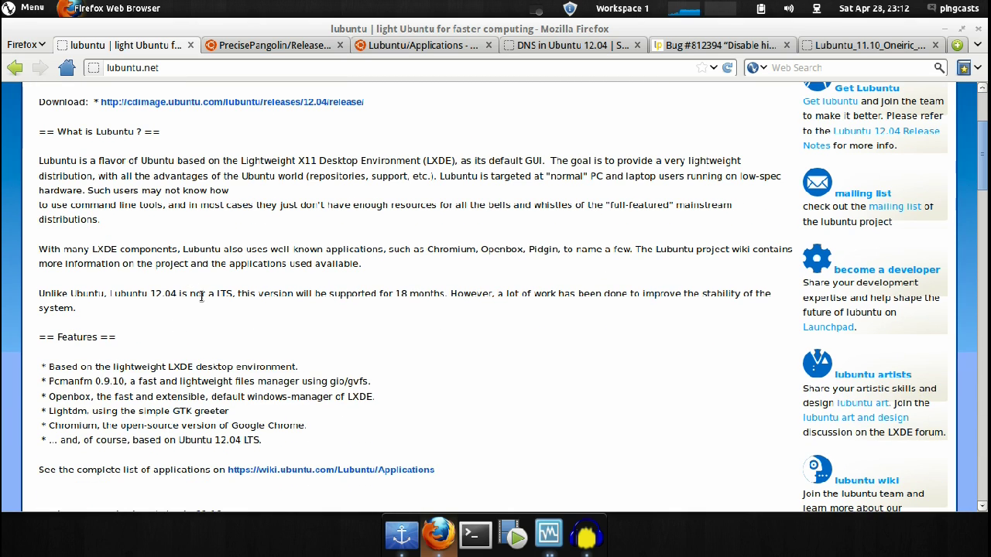
scroll(203, 300, "down", 1)
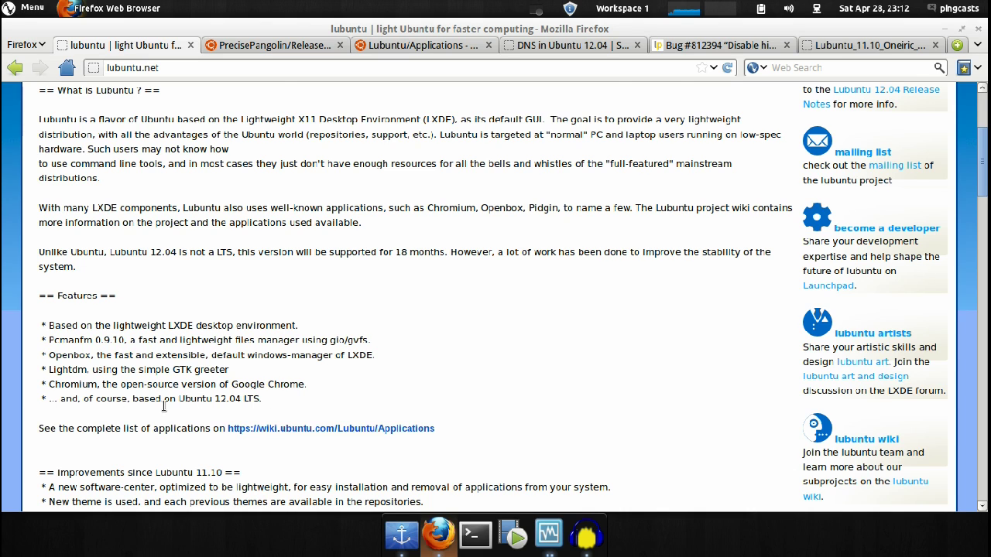
scroll(236, 391, "down", 1)
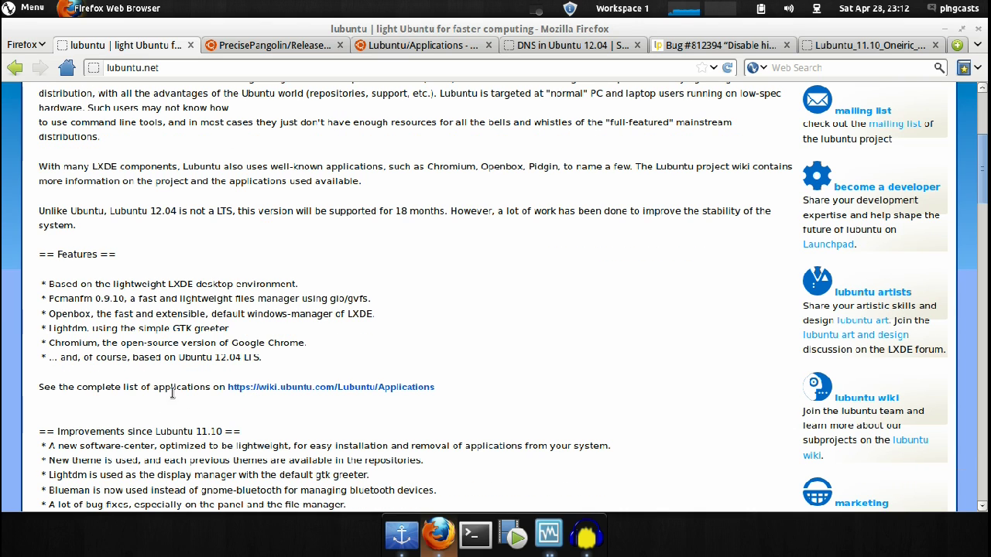
left_click(253, 46)
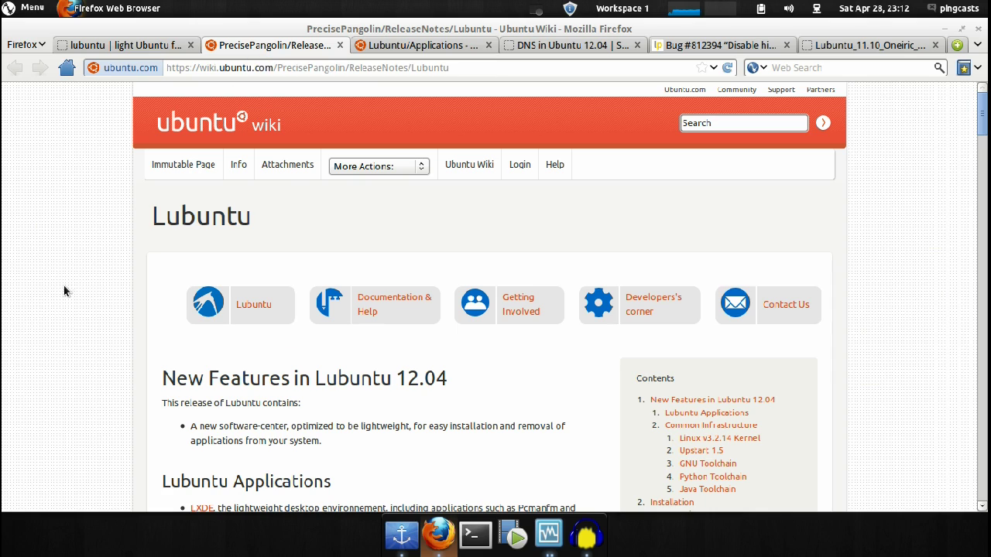
scroll(55, 251, "down", 4)
scroll(56, 250, "up", 4)
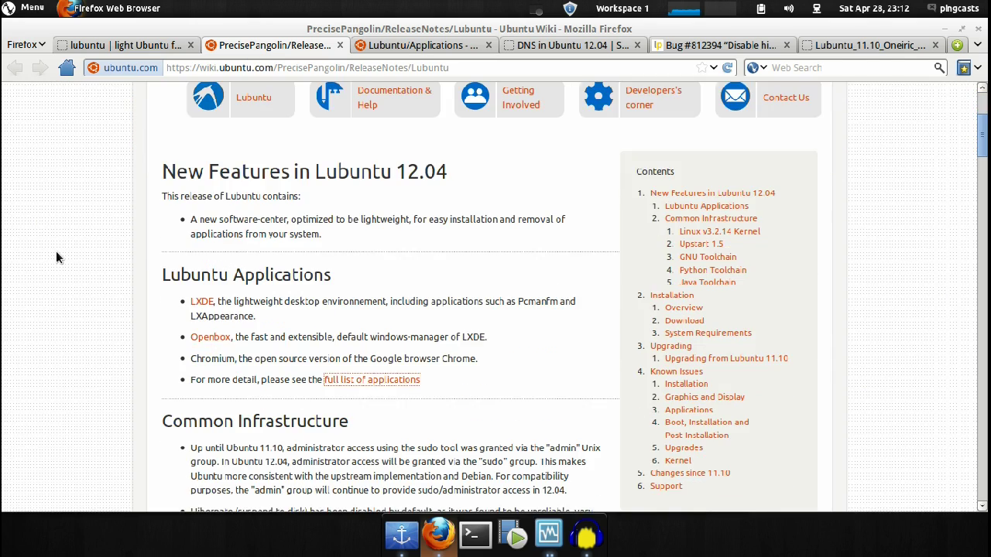
scroll(105, 311, "down", 7)
scroll(95, 321, "down", 3)
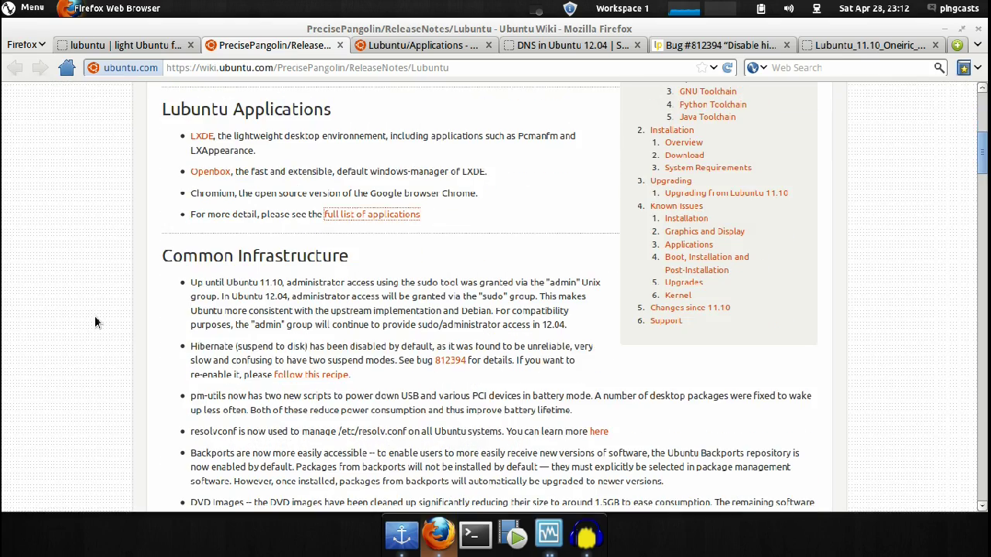
scroll(94, 316, "down", 3)
scroll(140, 242, "up", 1)
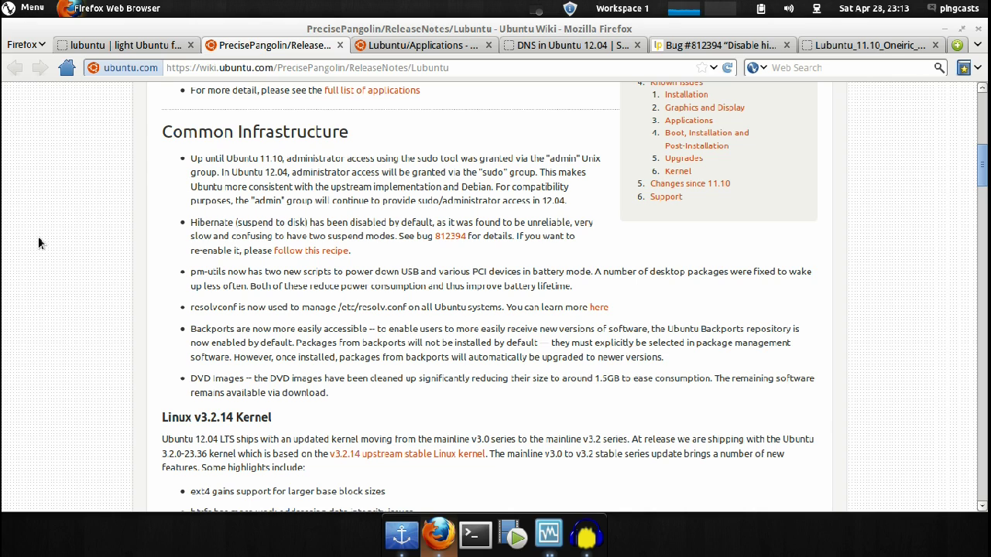
Step: Open the 'follow this recipe' hibernate help link in a new tab and view it
middle_click(325, 251)
key("ctrl+Tab")
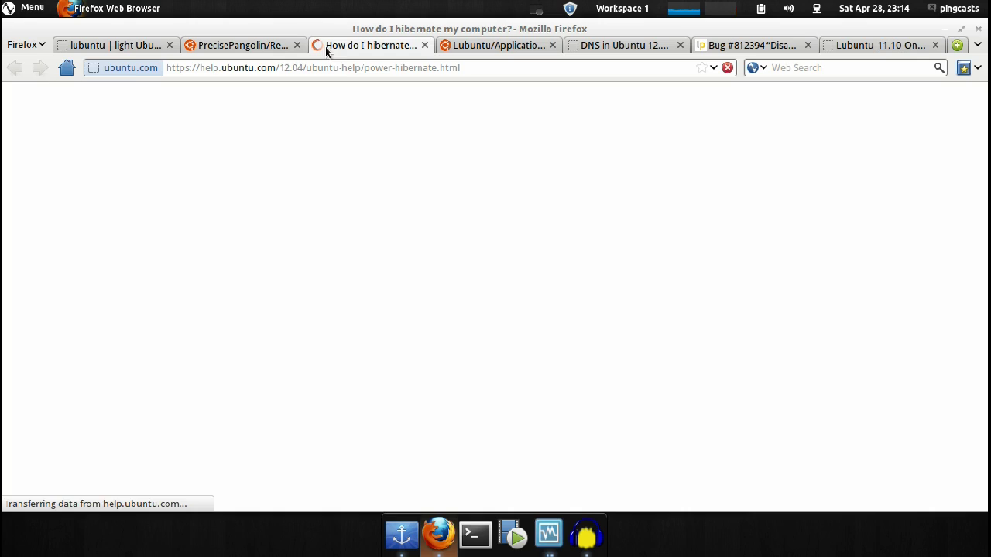
scroll(327, 267, "down", 3)
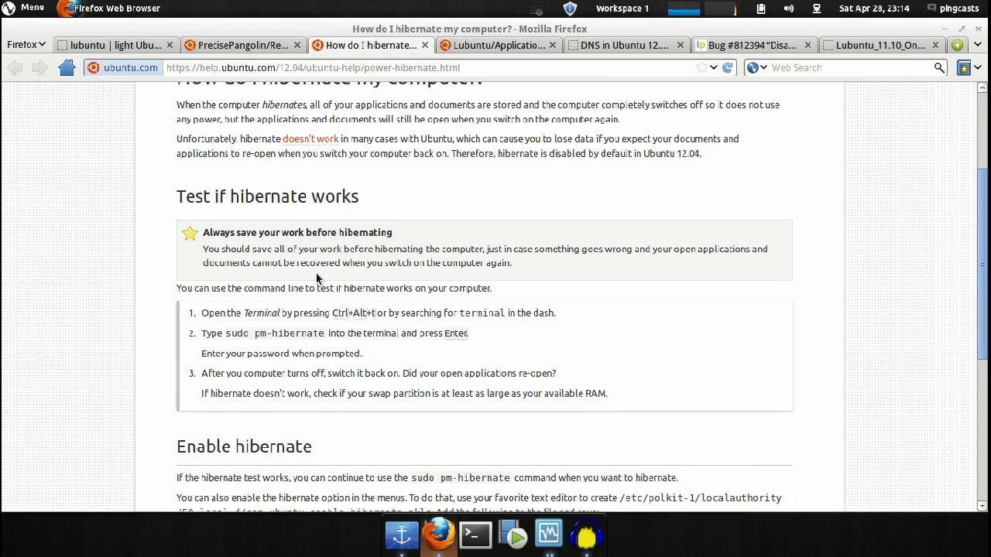
scroll(317, 232, "up", 3)
Step: Return to the Lubuntu release notes and read further down the page
left_click(270, 48)
scroll(172, 323, "down", 2)
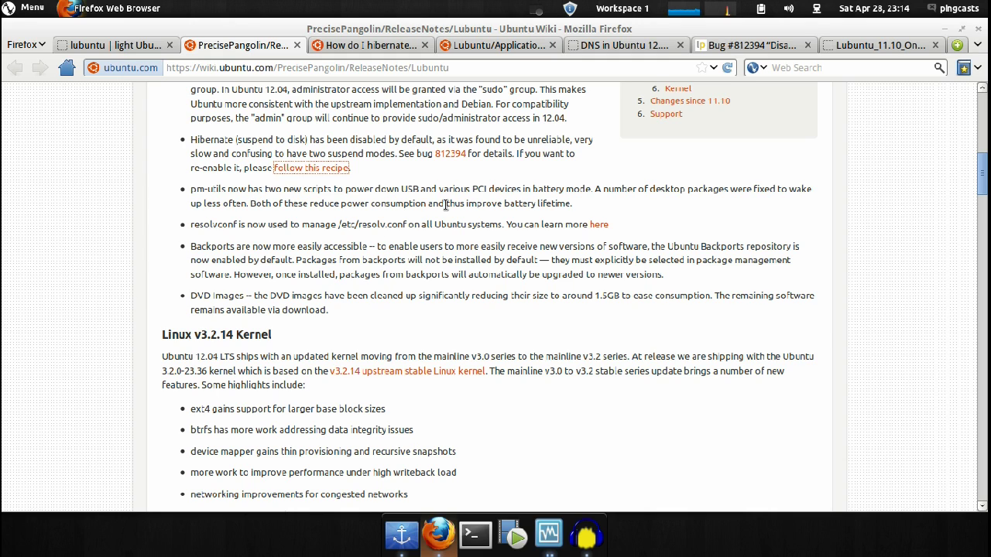
scroll(338, 254, "down", 2)
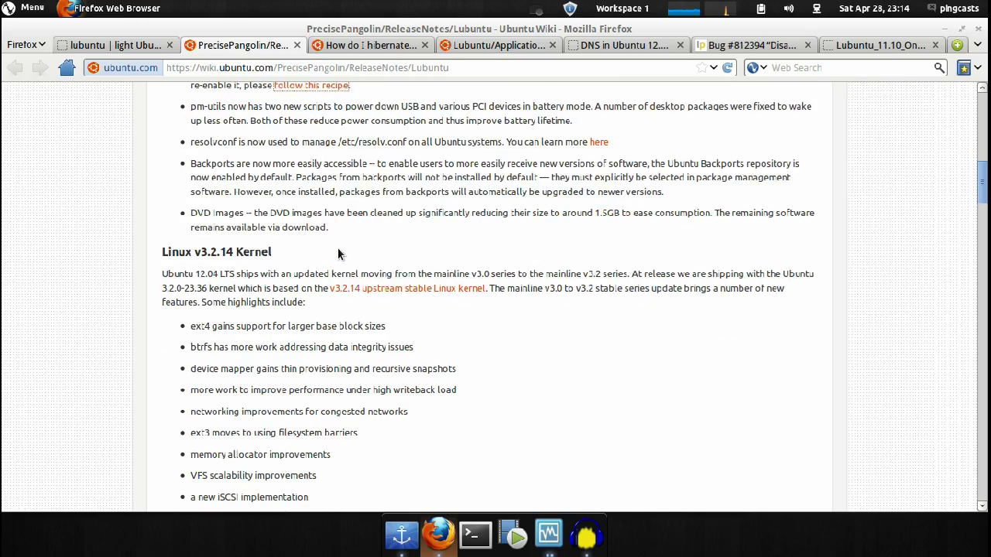
scroll(338, 254, "up", 15)
scroll(338, 253, "down", 5)
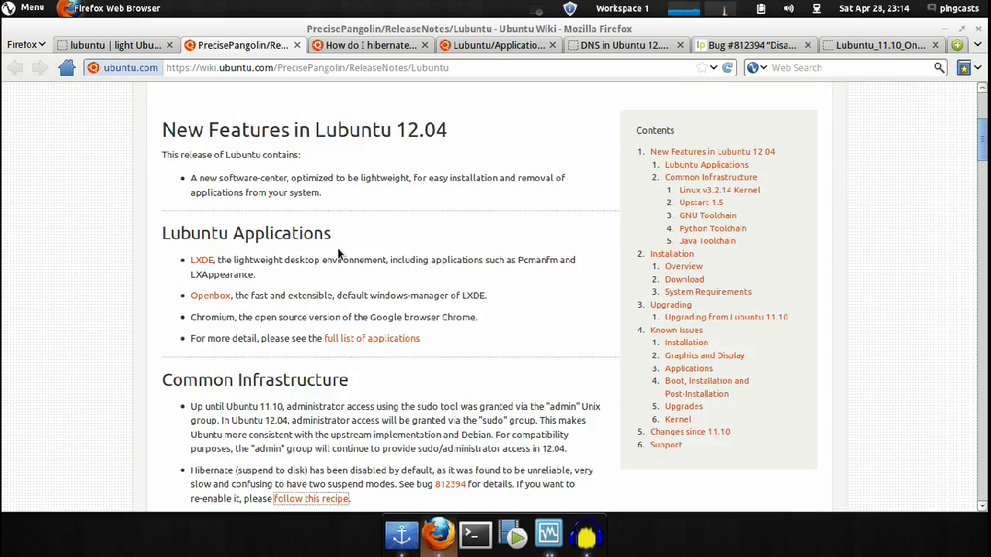
scroll(338, 254, "down", 6)
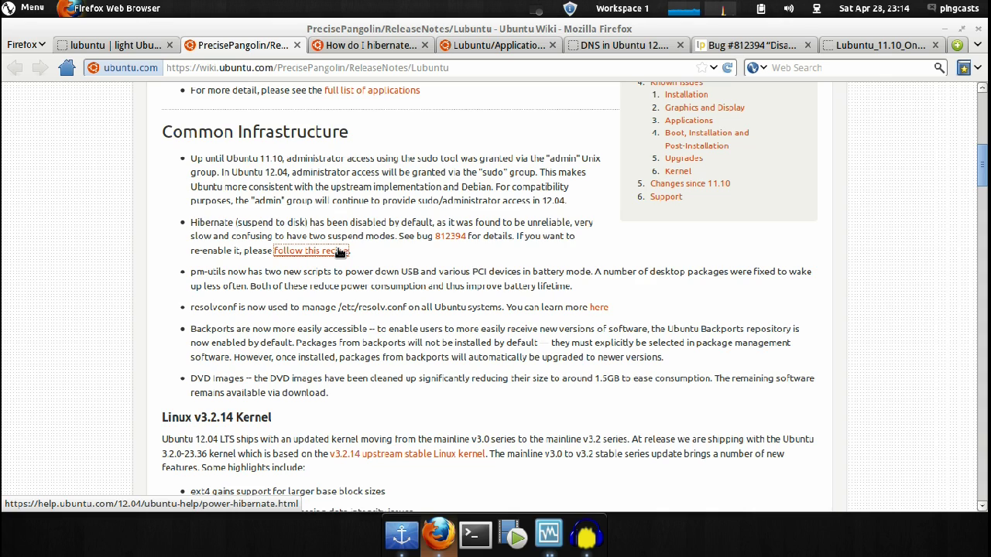
scroll(338, 252, "down", 1)
Step: Look over the hibernate help, Lubuntu Applications wiki and DNS in Ubuntu 12.04 tabs
left_click(382, 51)
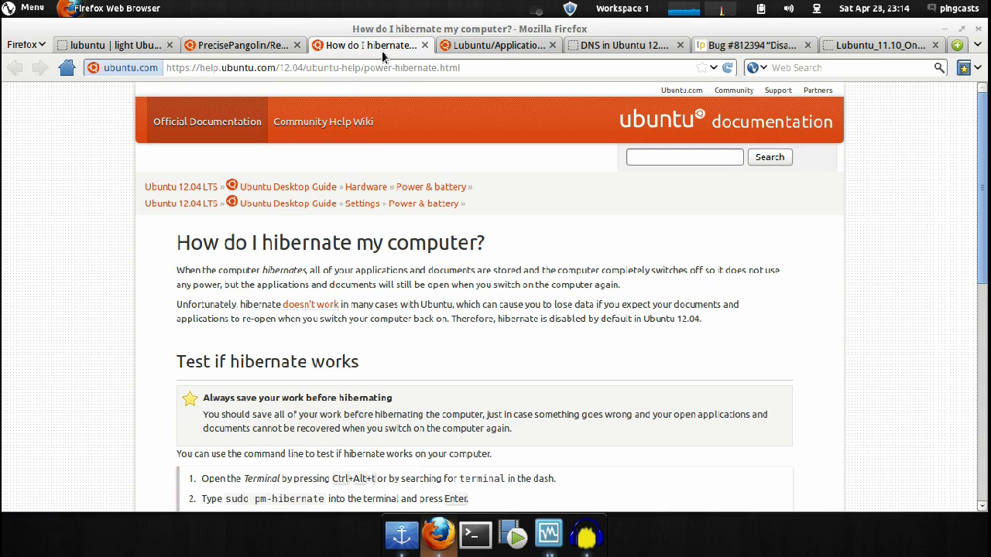
scroll(435, 294, "down", 3)
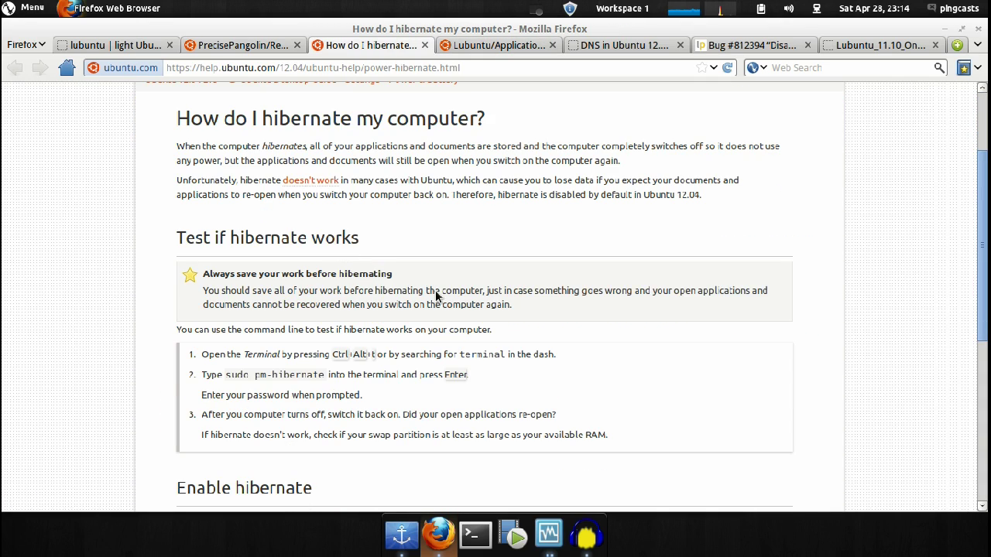
scroll(435, 290, "up", 3)
left_click(449, 46)
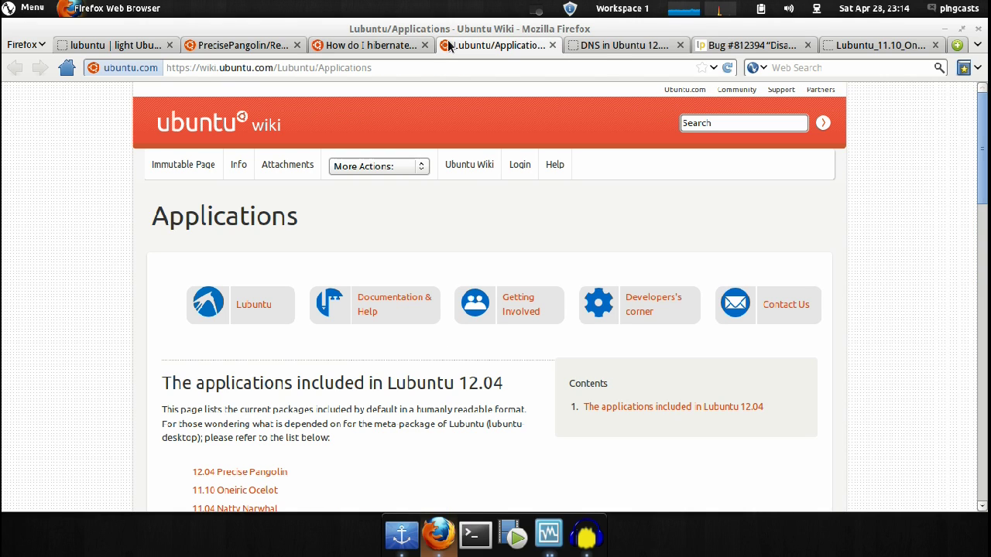
scroll(399, 205, "down", 2)
scroll(398, 205, "down", 10)
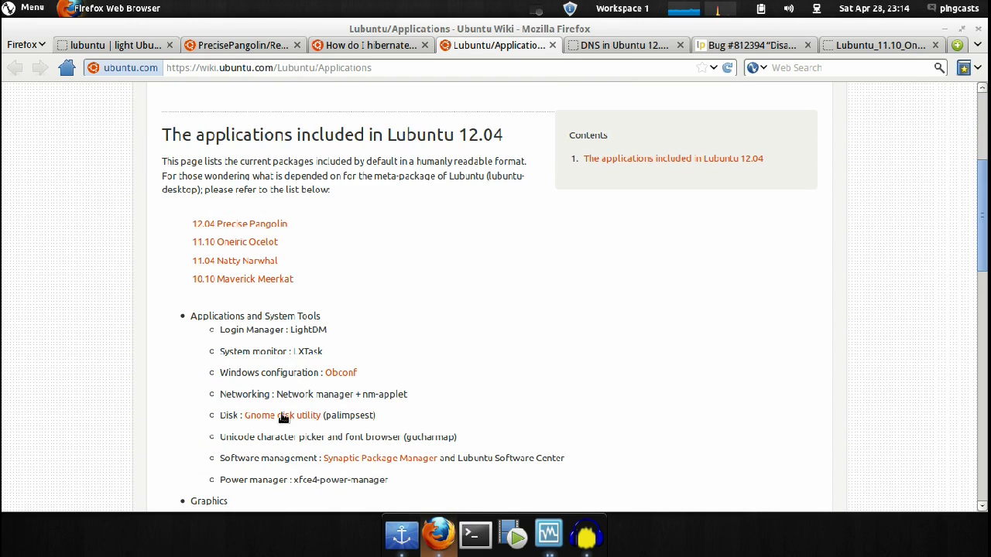
left_click(599, 47)
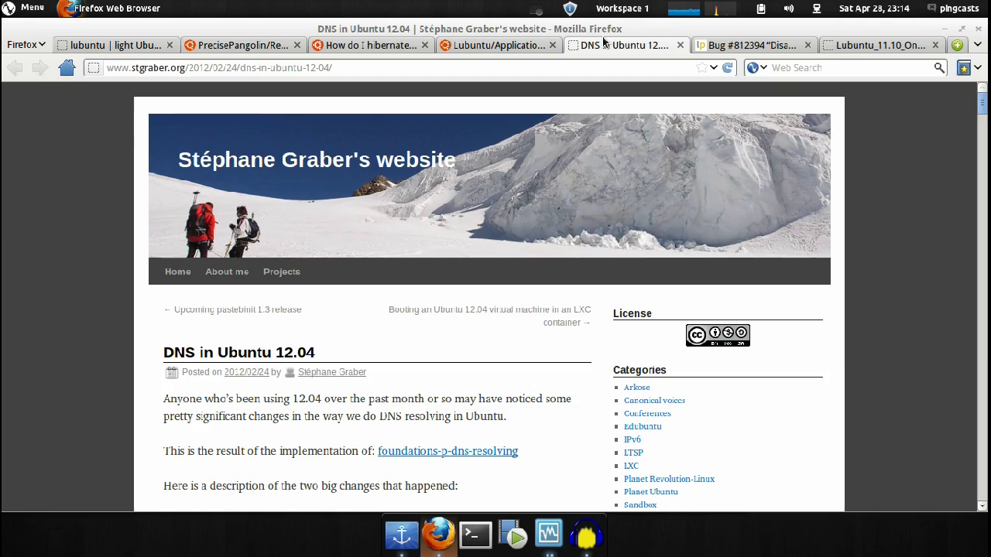
scroll(548, 298, "down", 5)
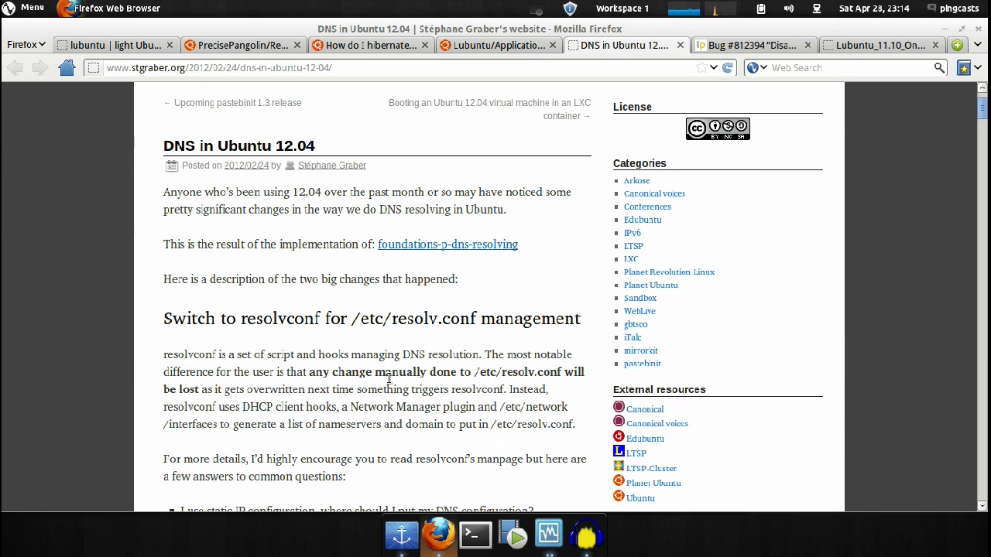
scroll(389, 377, "up", 5)
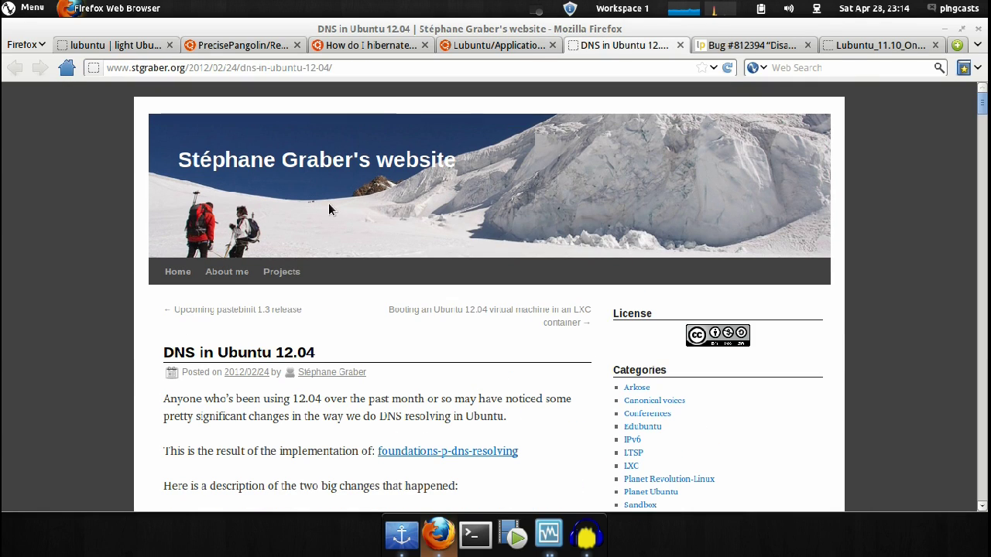
Step: View the Bug #812394 report, glance at the Lubuntu 11.10 screenshot, then return to the bug
left_click(729, 45)
scroll(479, 392, "down", 8)
scroll(450, 238, "up", 8)
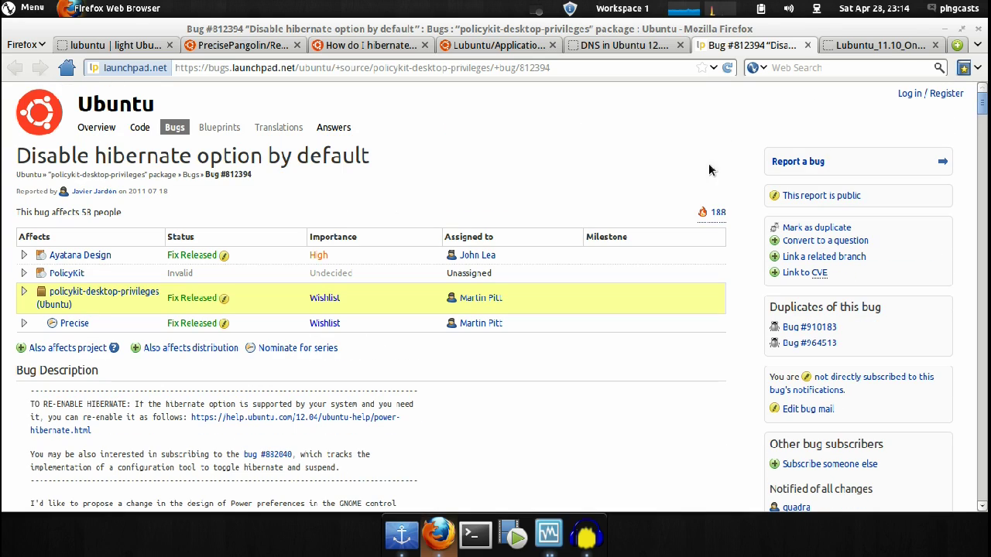
left_click(843, 49)
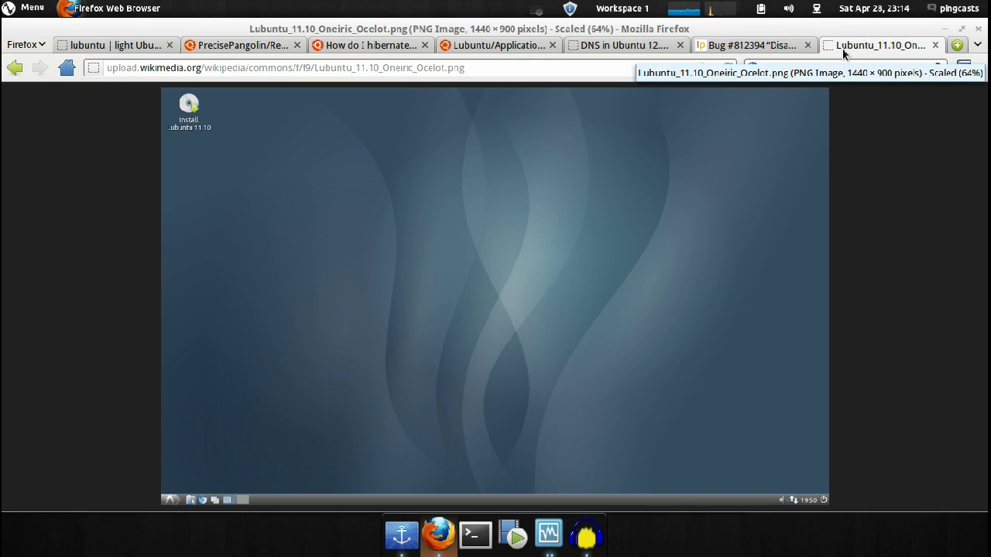
key("ctrl+Page_Up")
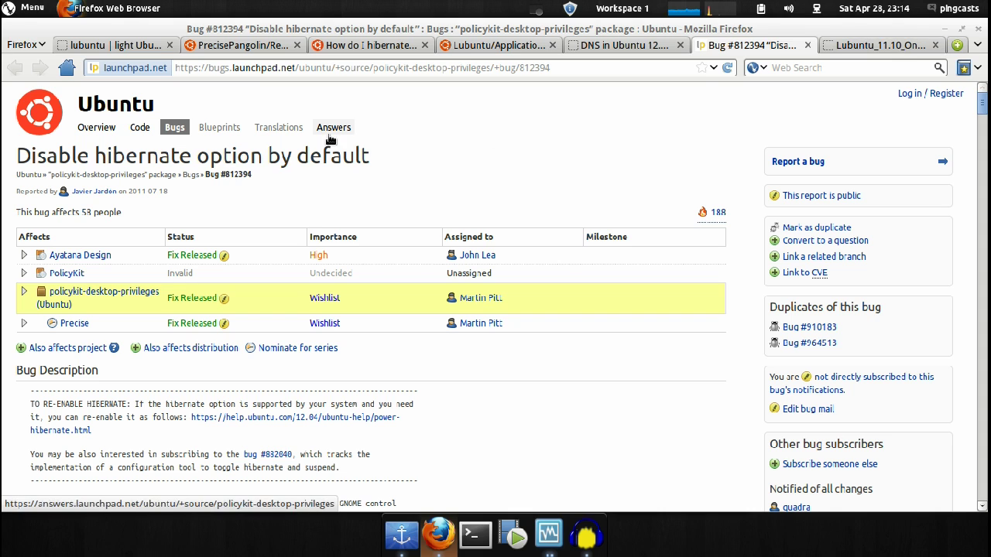
scroll(255, 260, "down", 4)
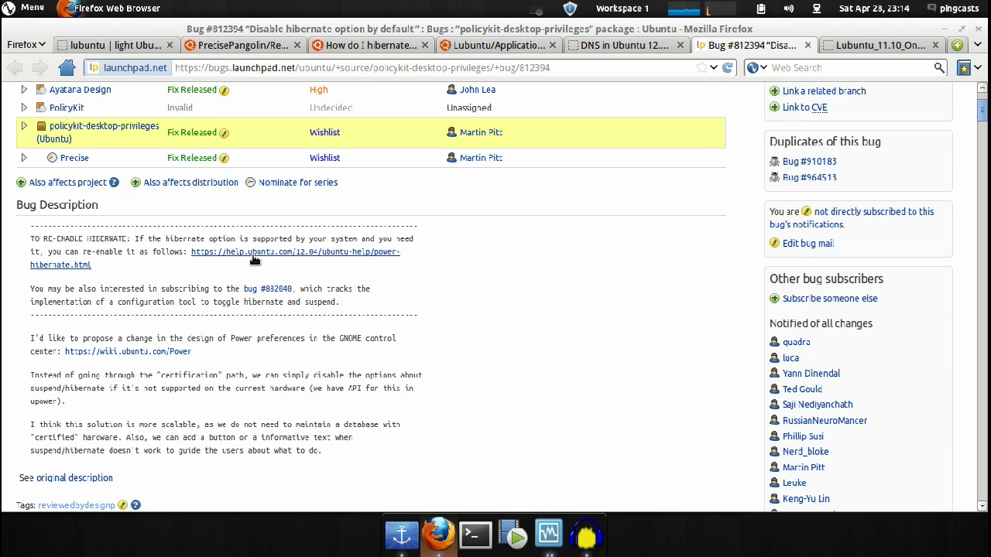
scroll(255, 260, "up", 4)
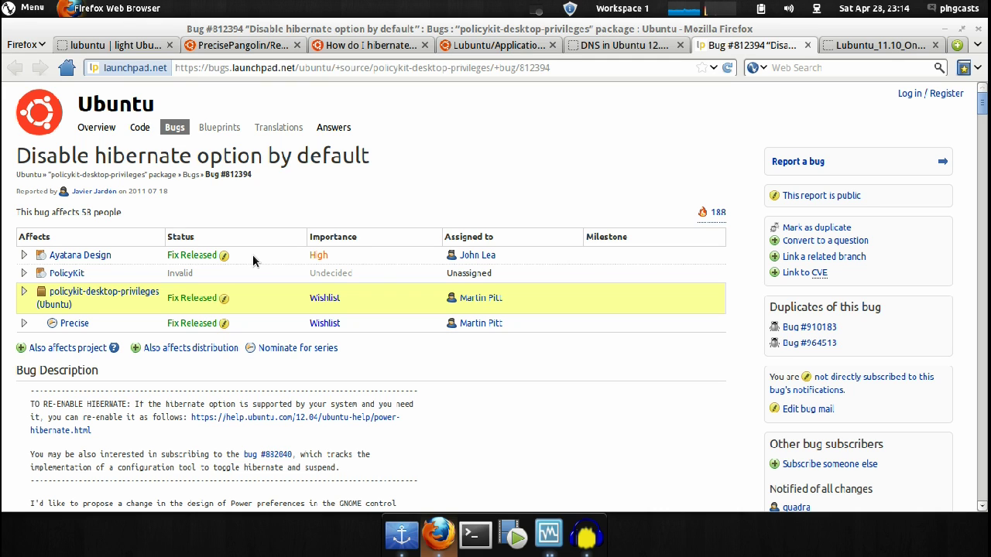
Step: Bring the Lubuntu VirtualBox window to the front and switch it to full screen
key("super")
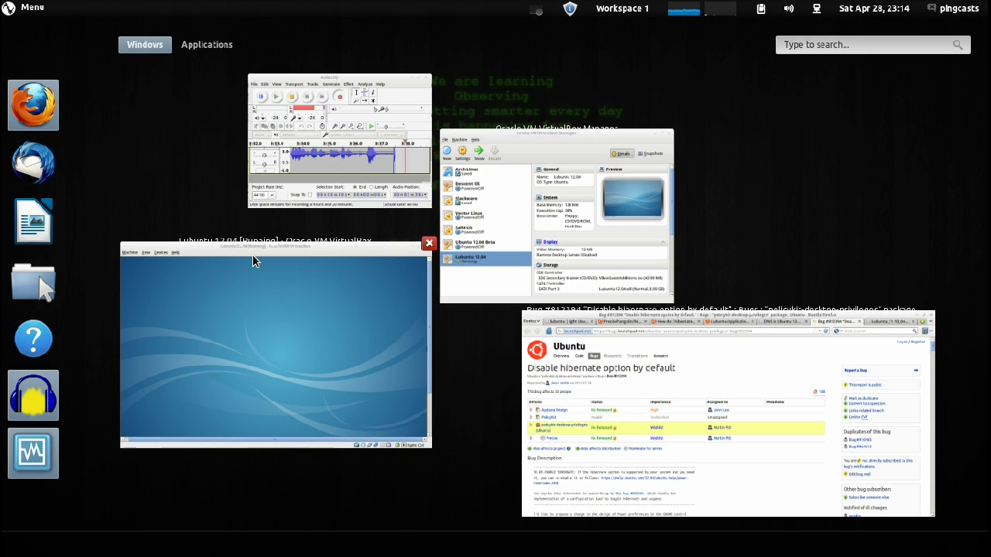
left_click(253, 260)
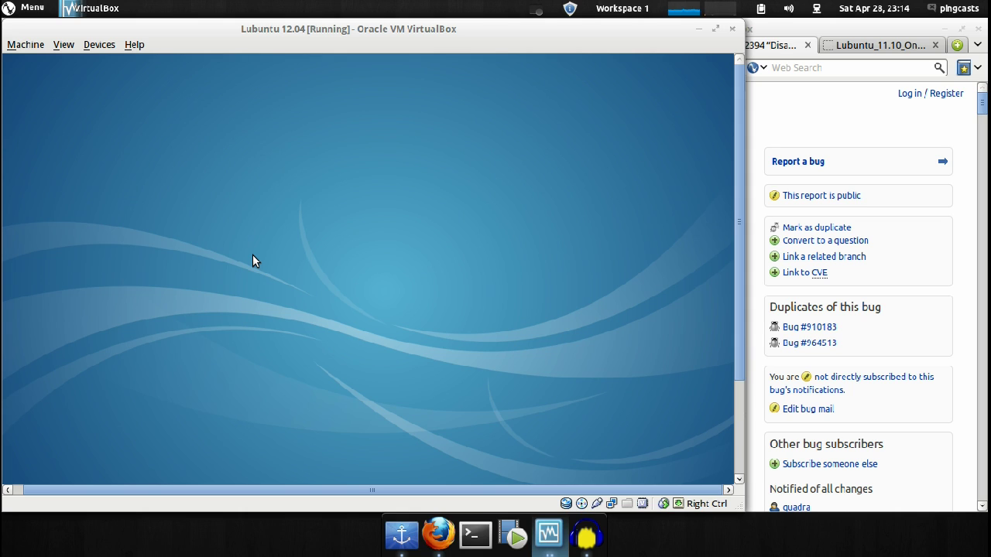
key("ctrl+f")
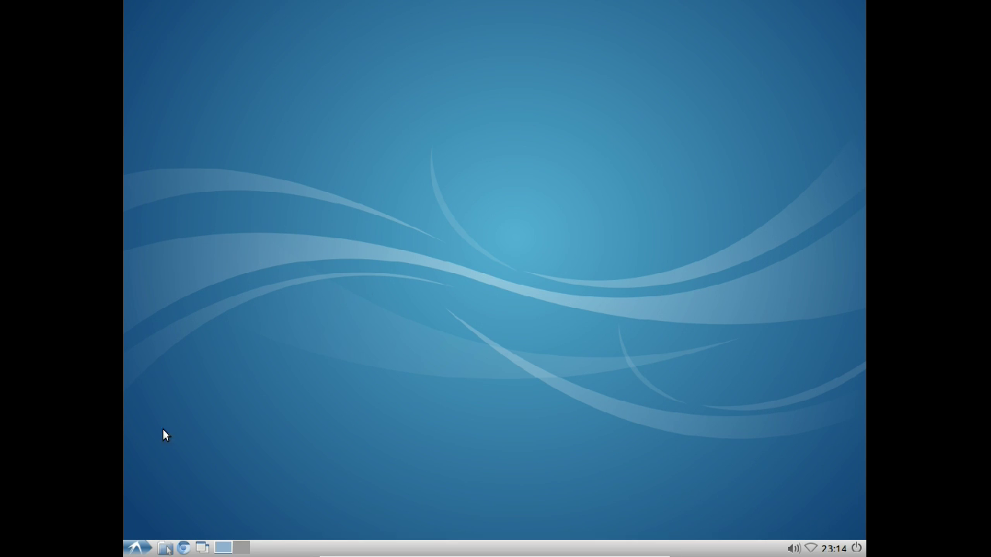
Step: Log out of the Lubuntu session through the main menu's Logout dialog
left_click(137, 548)
left_click(147, 531)
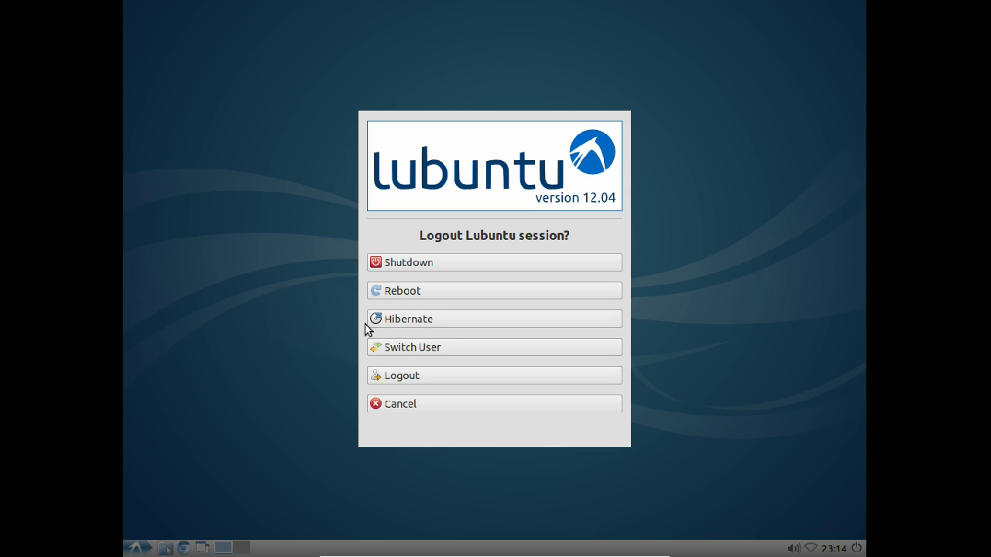
left_click(403, 376)
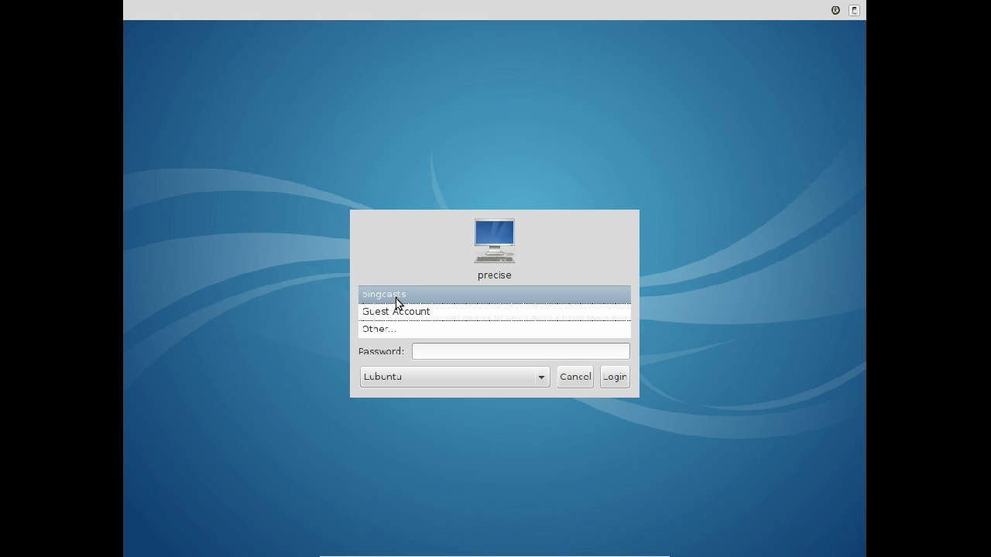
left_click(440, 350)
type("*********")
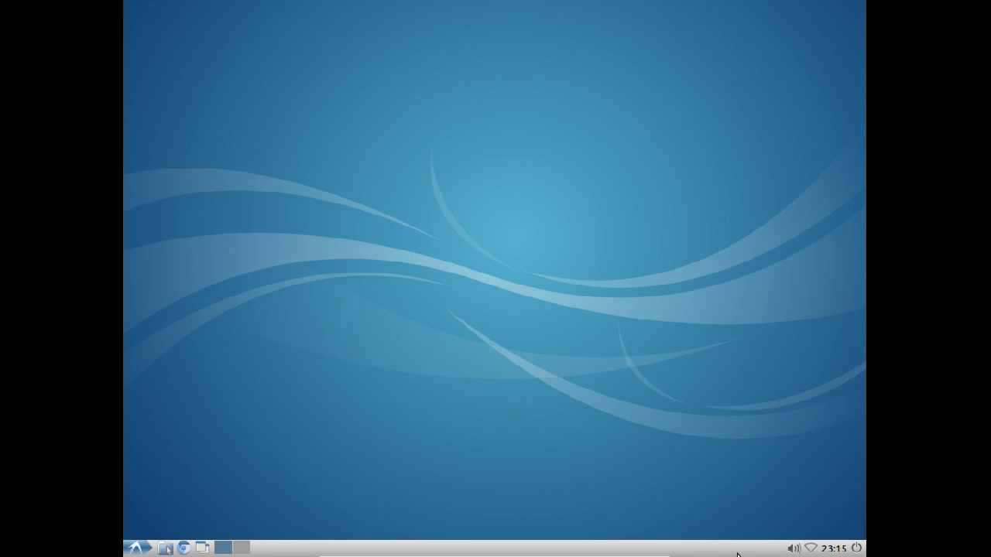
right_click(482, 548)
left_click(589, 447)
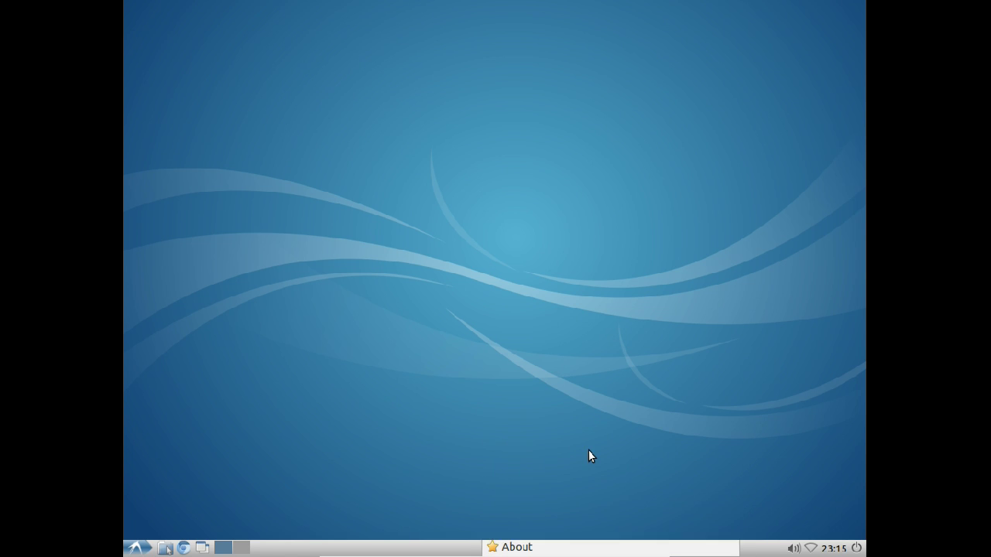
left_click(598, 376)
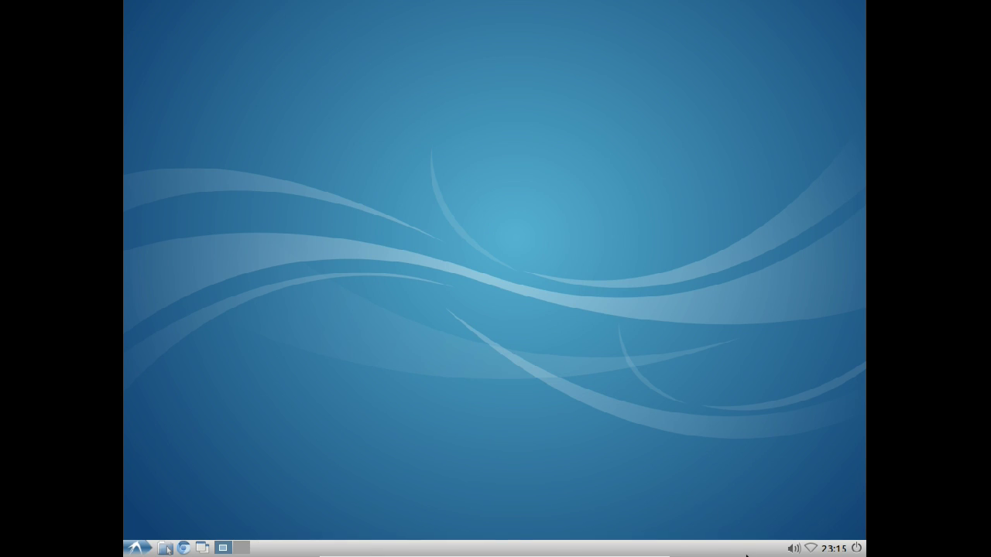
right_click(492, 548)
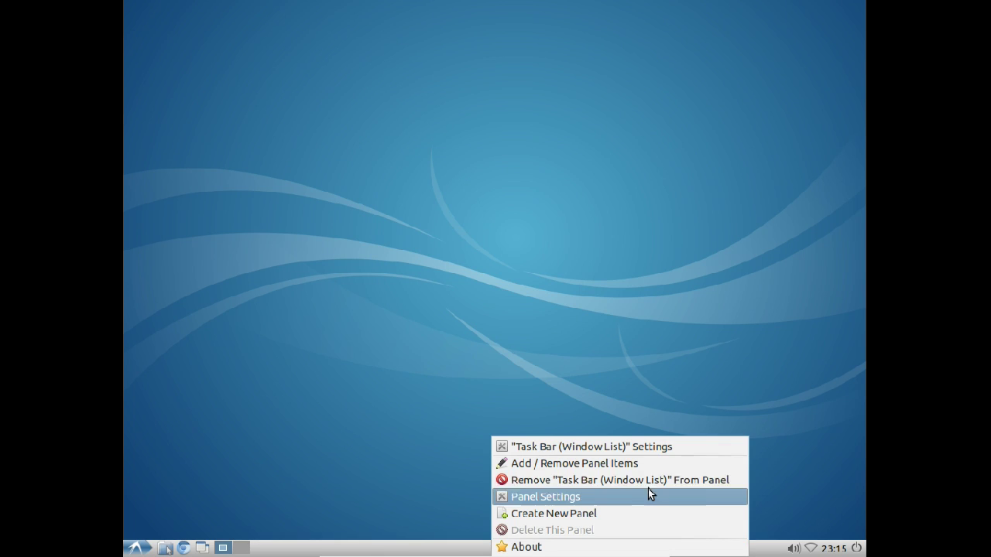
Step: Open the panel's applet list and scroll through the loaded Panel Applets
left_click(612, 463)
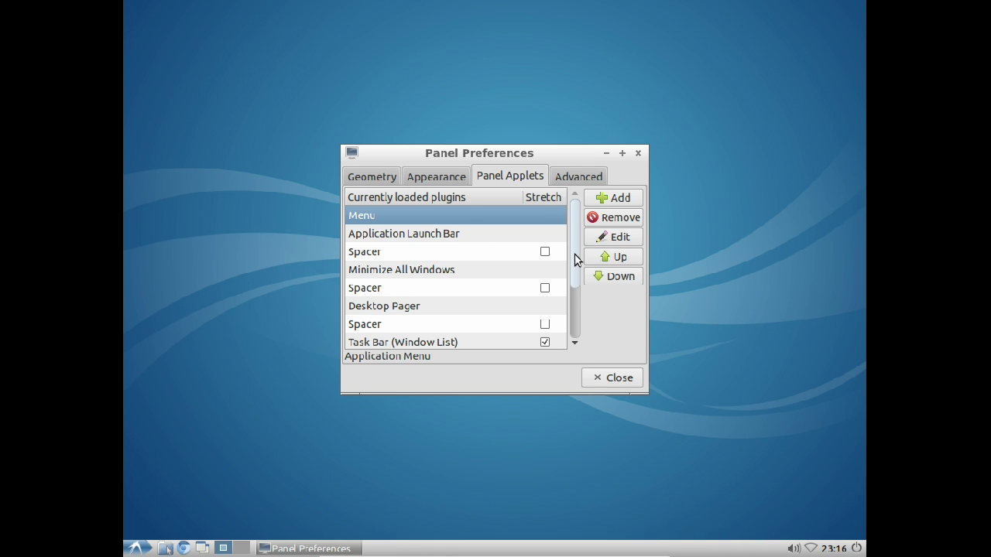
mouse_move(573, 258)
left_mouse_down()
mouse_move(574, 324)
mouse_move(572, 243)
left_mouse_up()
mouse_move(578, 243)
left_mouse_down()
mouse_move(575, 294)
mouse_move(561, 240)
left_mouse_up()
left_click_drag(574, 256, 567, 322)
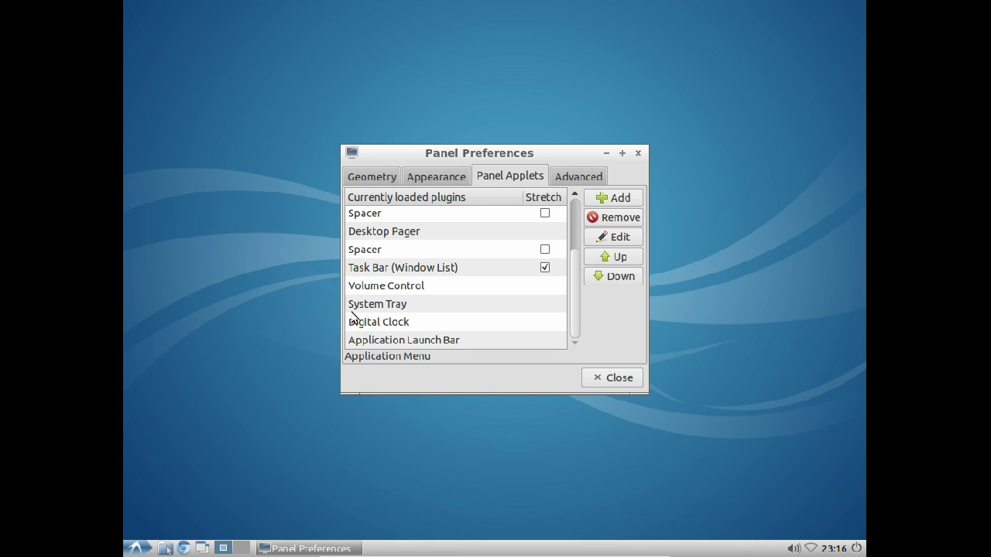
left_click_drag(571, 288, 572, 232)
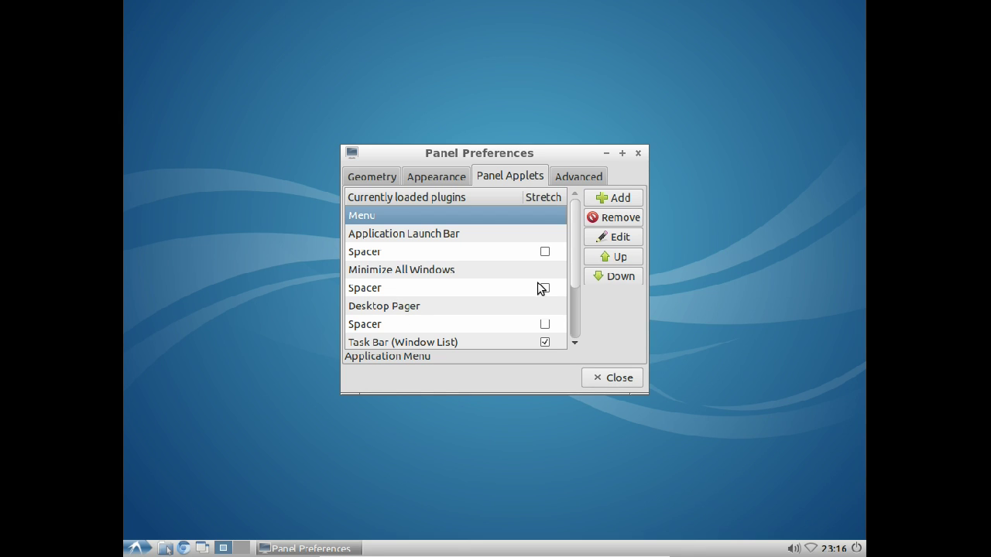
mouse_move(577, 277)
left_mouse_down()
mouse_move(569, 333)
mouse_move(575, 276)
left_mouse_up()
Step: Add the CPU Usage Monitor applet, close panel preferences, and leave VM full screen
left_click(602, 193)
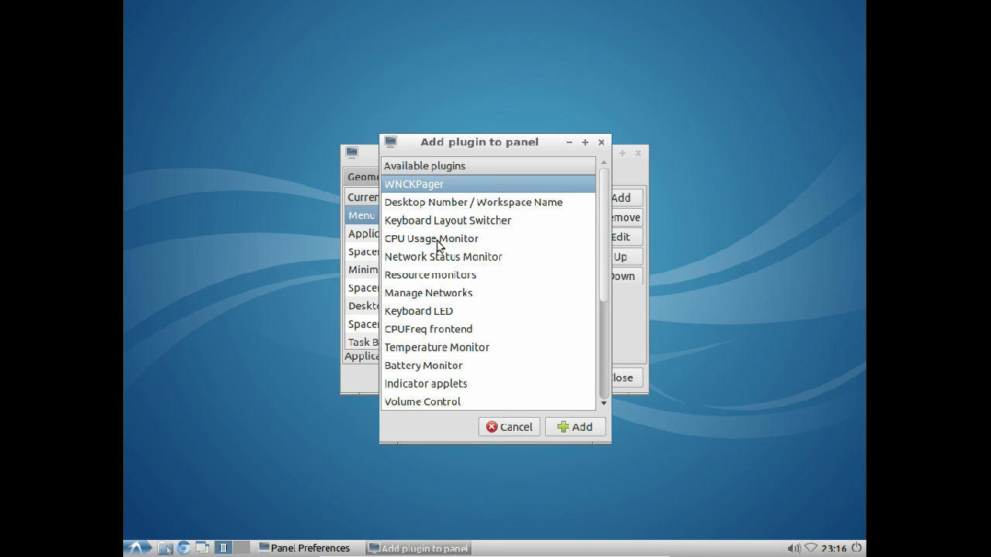
left_click(438, 240)
left_click(567, 431)
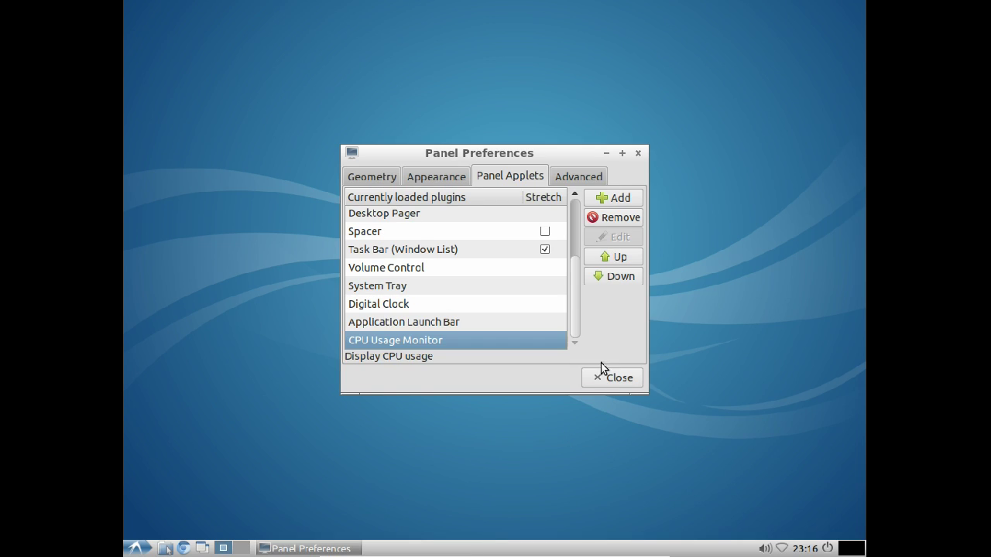
left_click(588, 383)
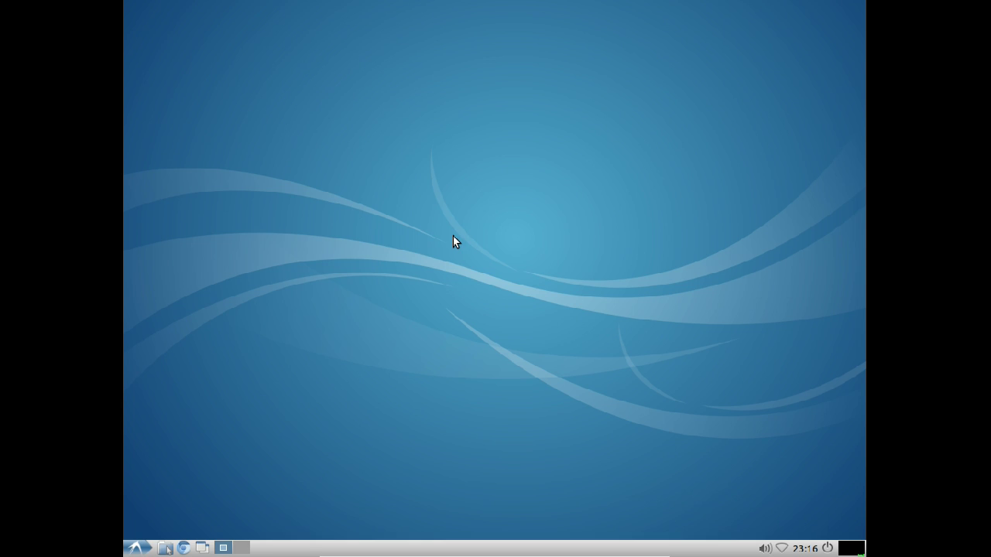
key("Control_R+f")
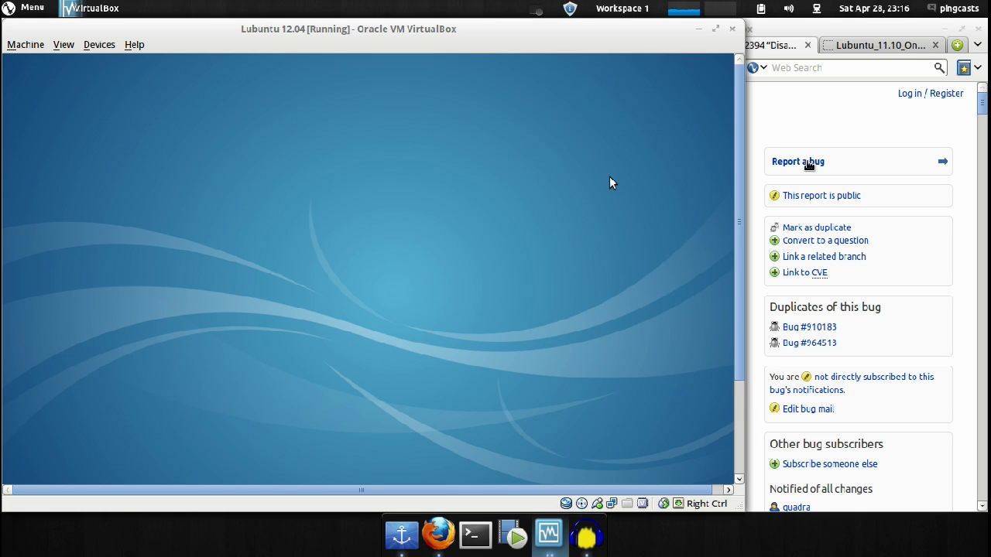
Step: View the Lubuntu 11.10 screenshot at full size and fit it back, then bring VirtualBox forward
left_click(848, 46)
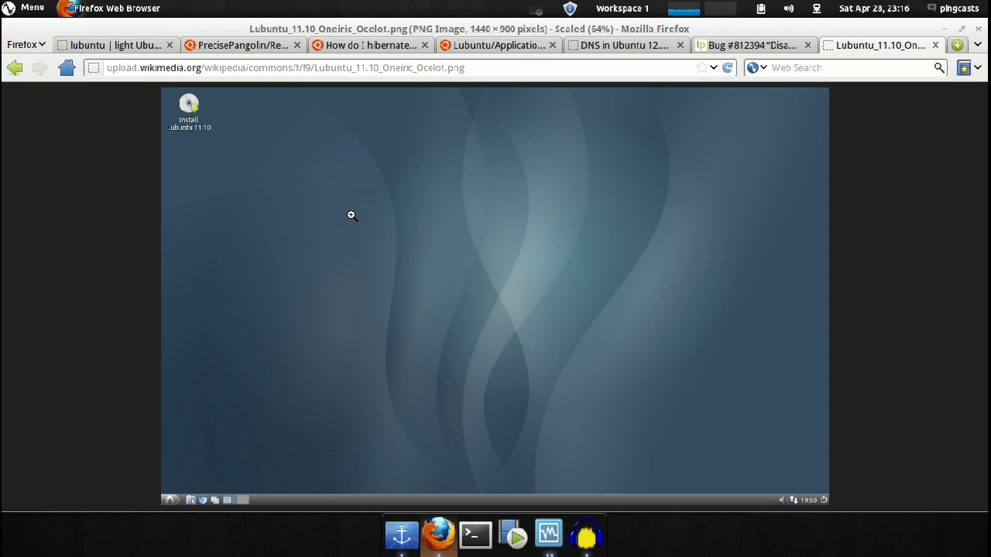
left_click(351, 215)
scroll(426, 227, "down", 5)
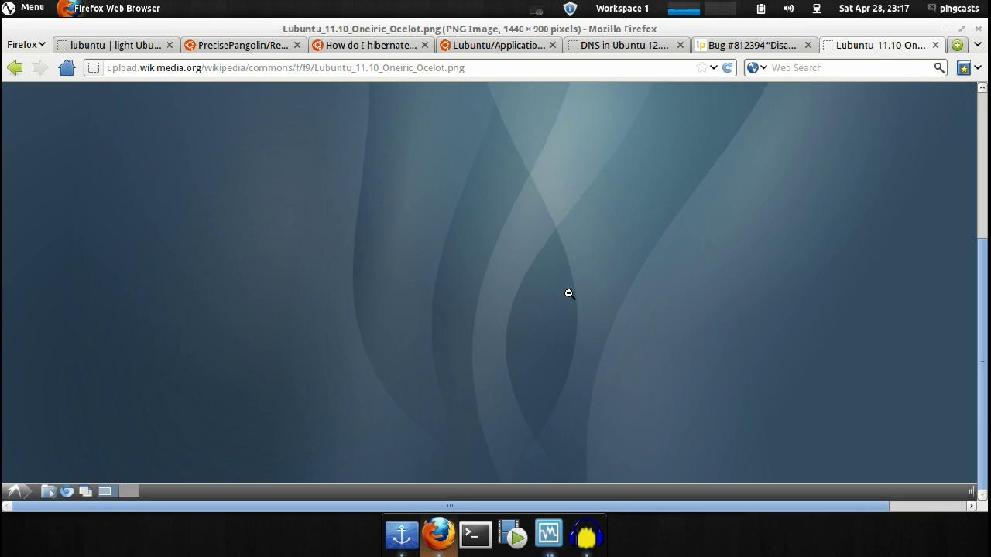
left_click(219, 267)
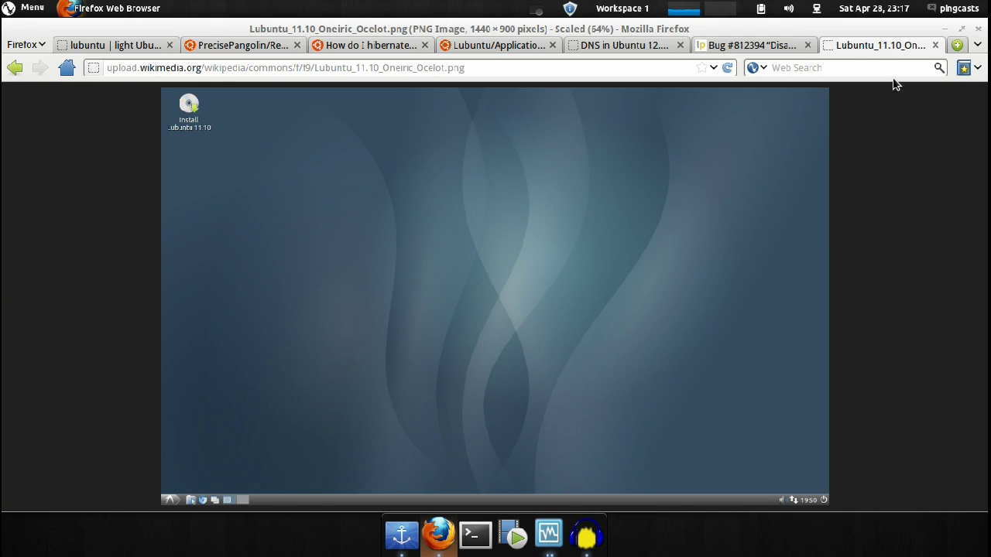
key("super")
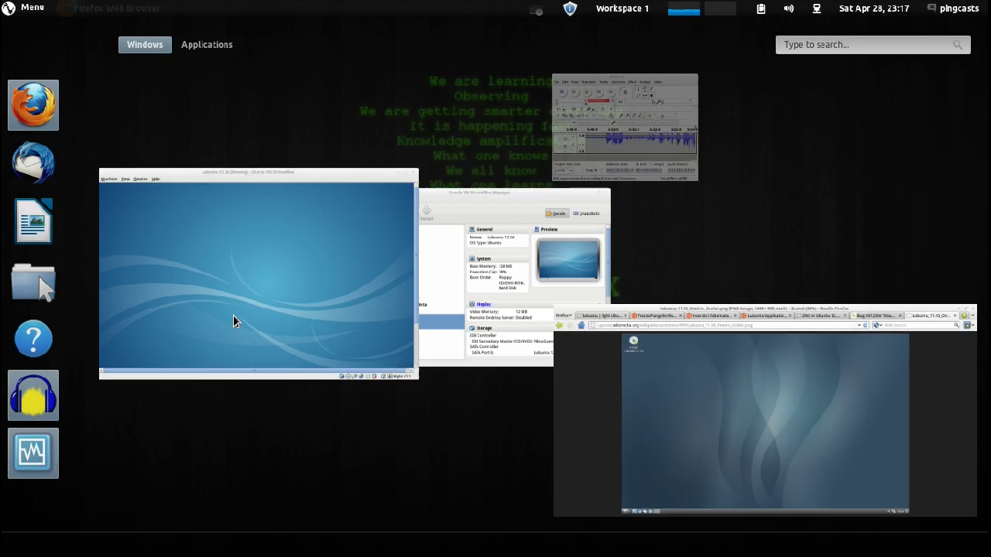
left_click(164, 313)
Step: Return the VM to full screen, maximize the Chromium window, and type 'lubuntu' in the omnibox
key("Control_R+f")
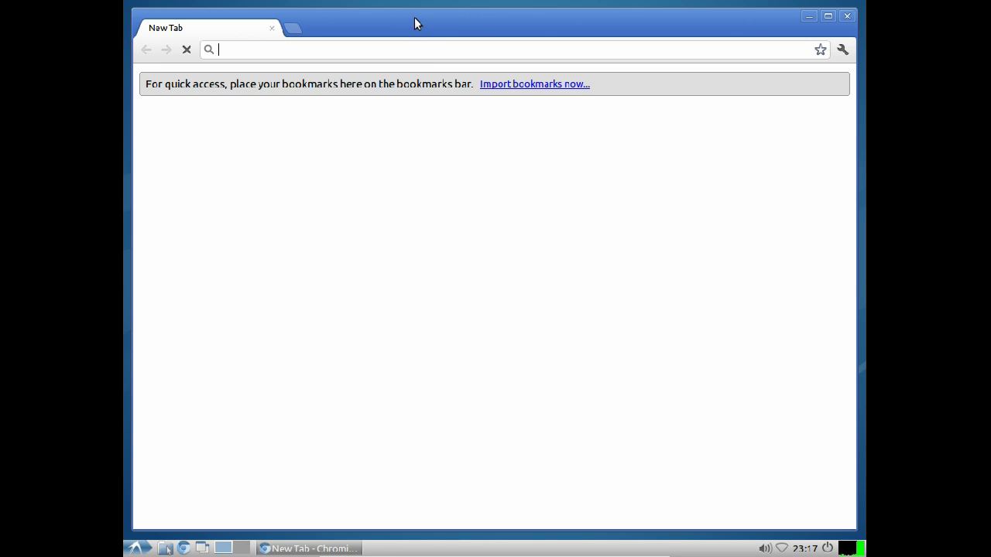
left_click_drag(414, 23, 345, 215)
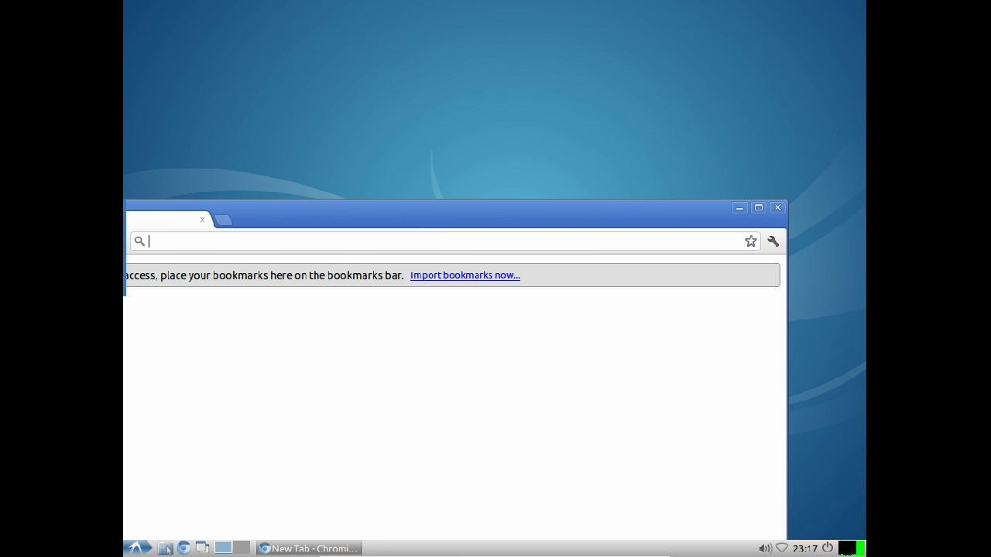
left_click_drag(643, 239, 721, 53)
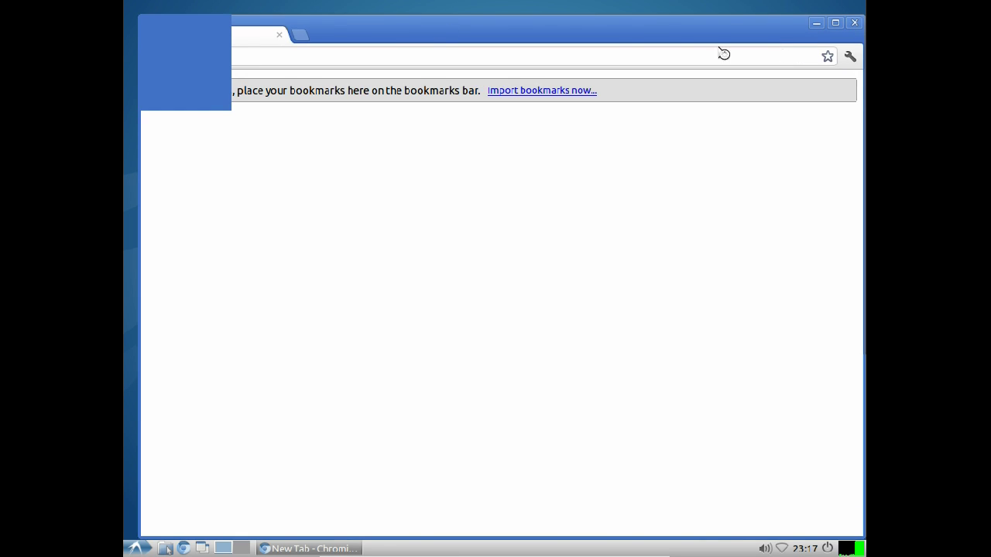
left_click(837, 24)
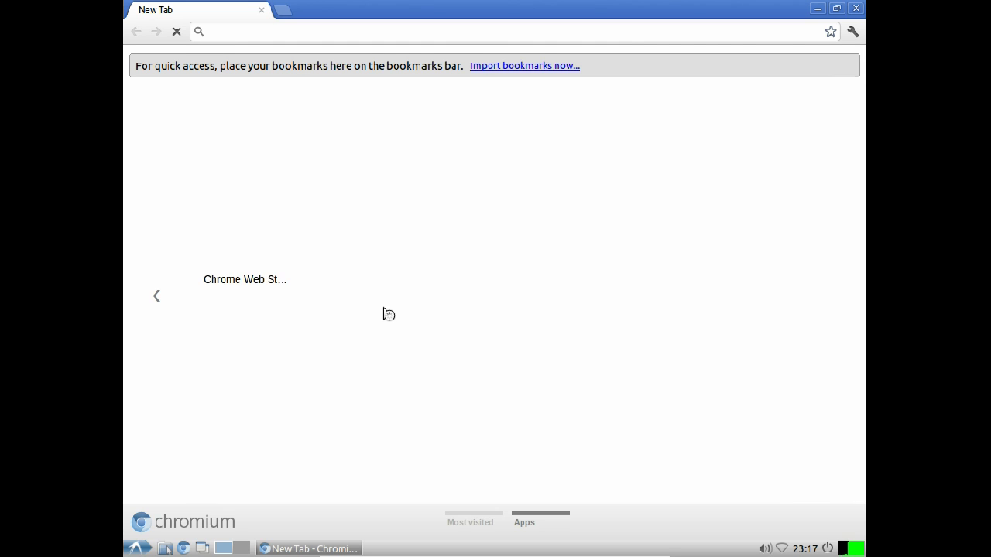
type("lubuntu")
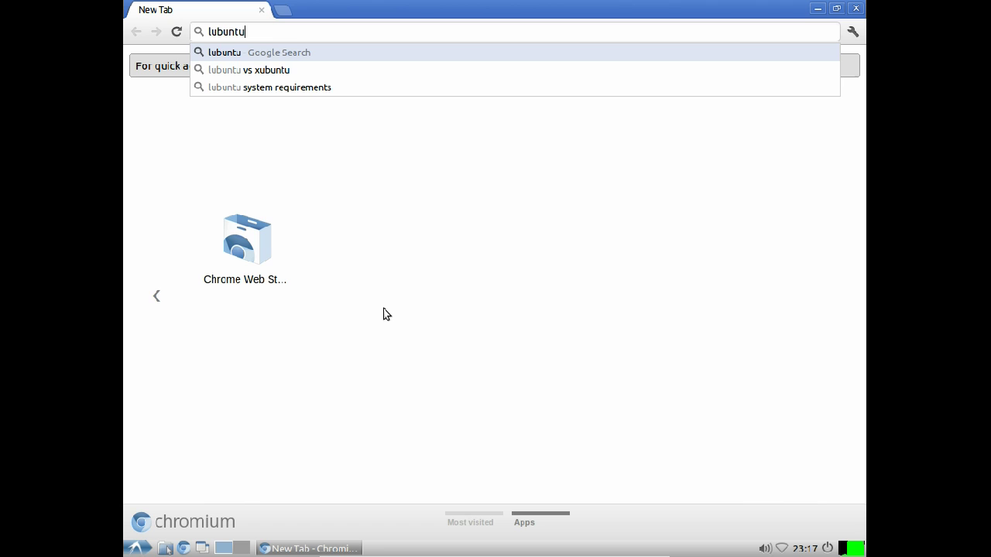
key("Return")
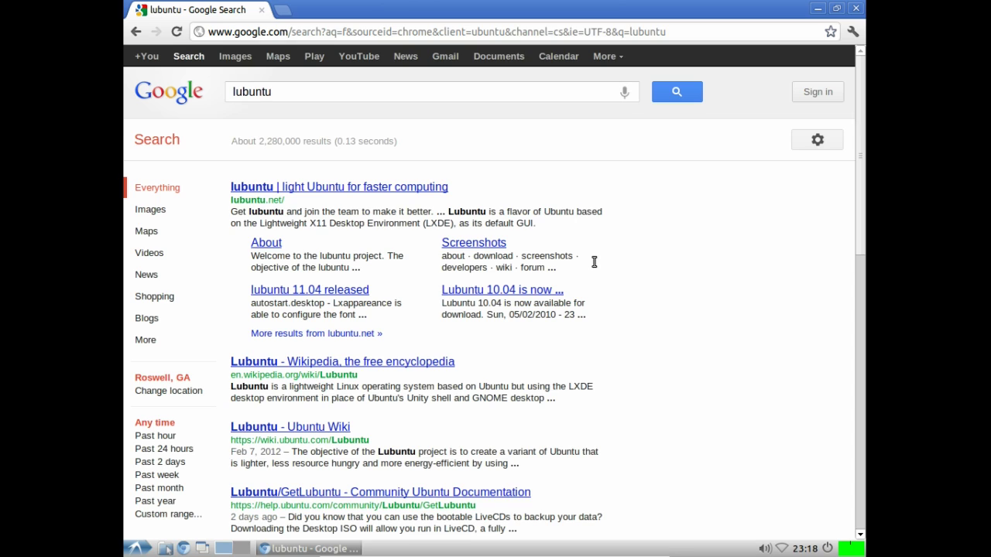
key("ctrl+l")
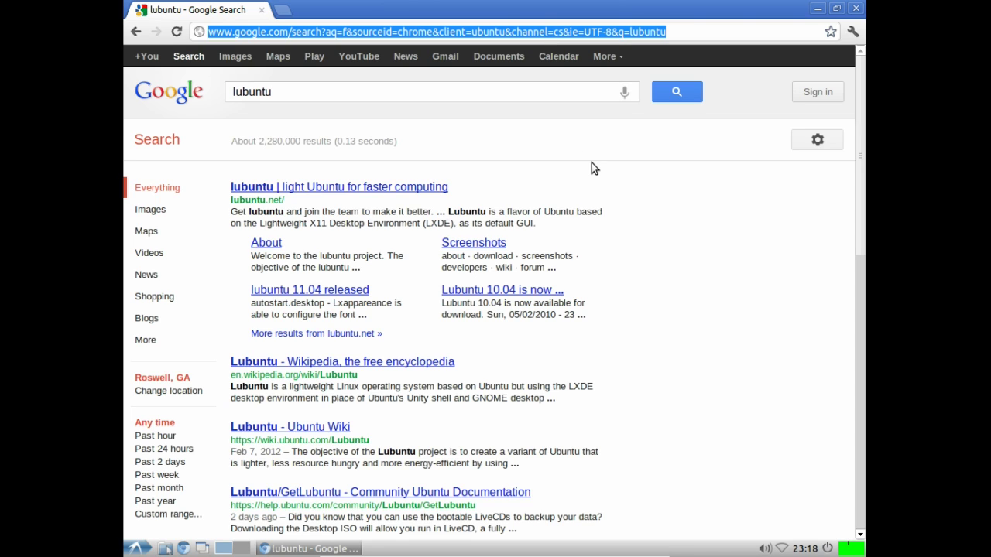
type("www.youtube.")
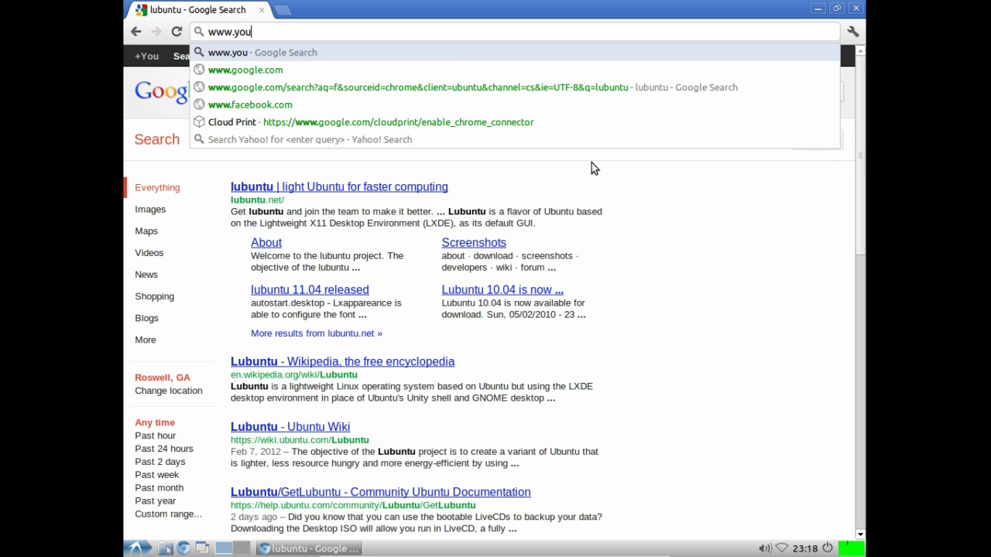
type("com/watch?v=tyeBR-XTghU")
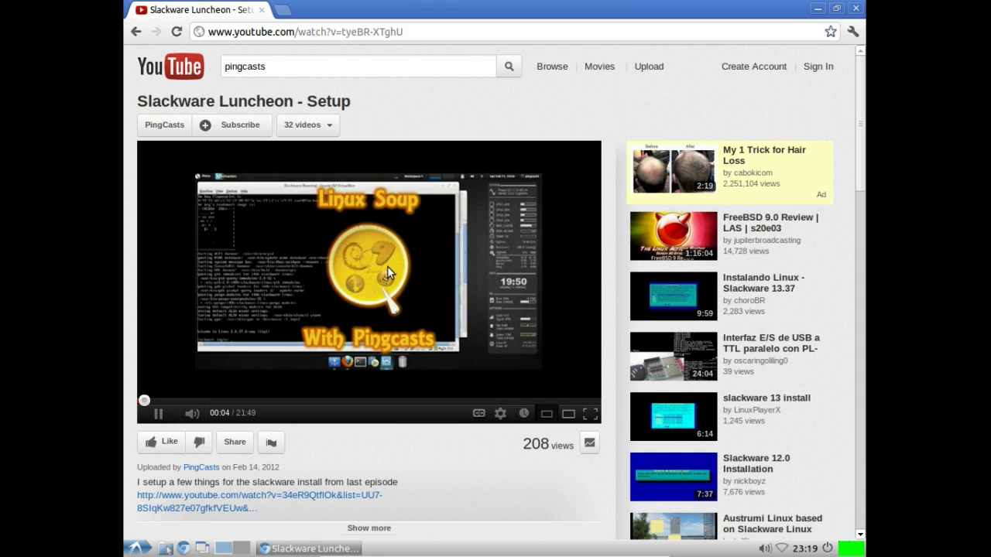
Step: Pause and resume the 'Slackware Luncheon - Setup' video, then close Chromium
left_click(408, 201)
left_click(392, 392)
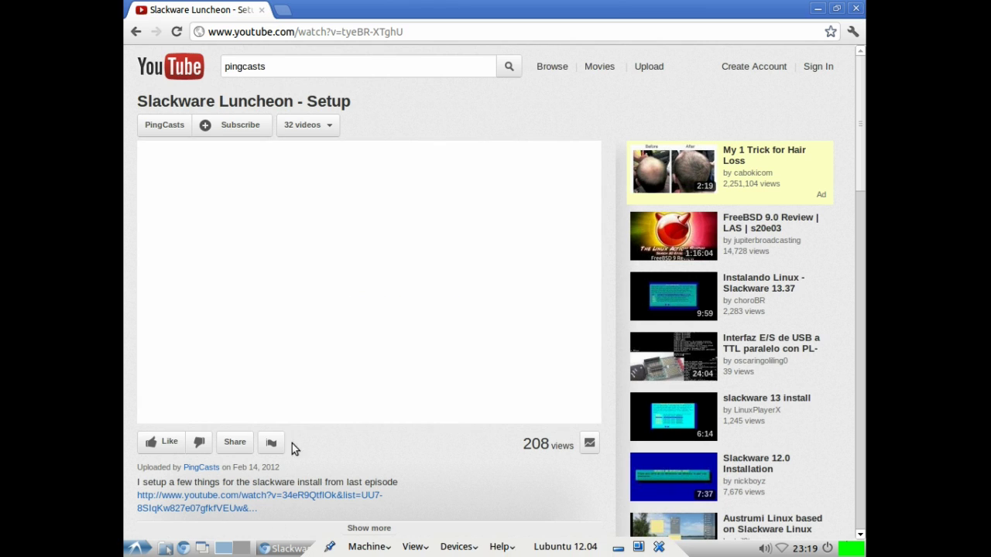
left_click(855, 7)
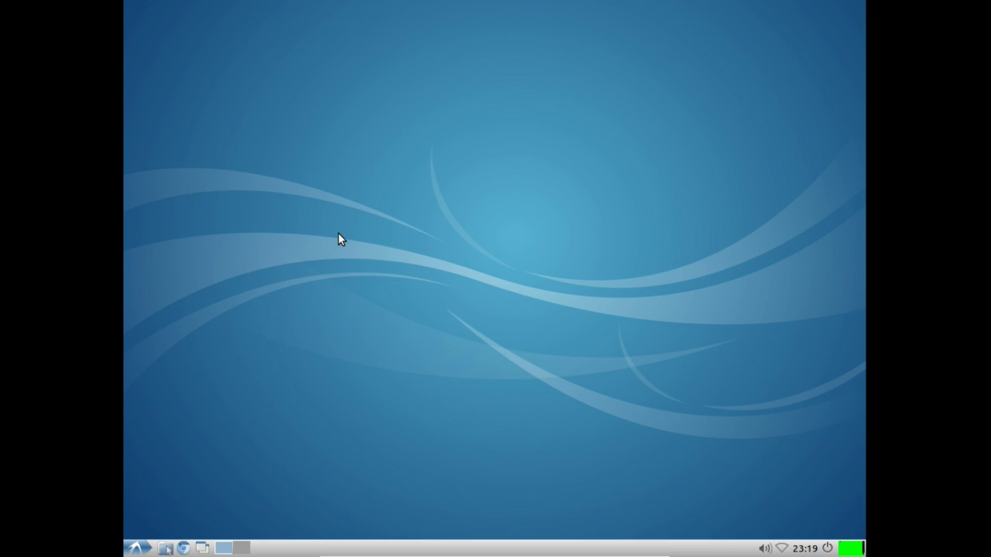
Step: In the file manager, eject the guest additions disc and launch Disk Utility from Accessories
key("super+e")
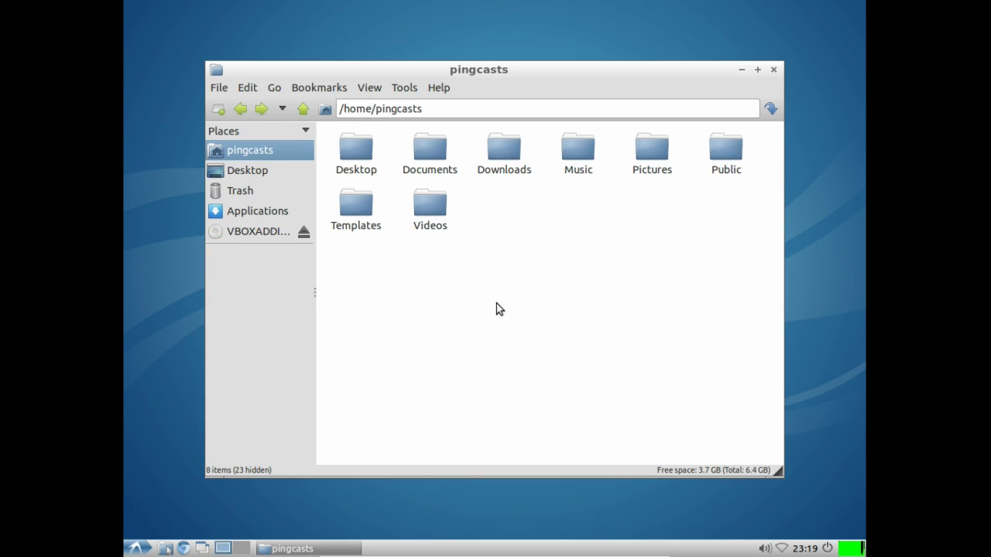
left_click(303, 231)
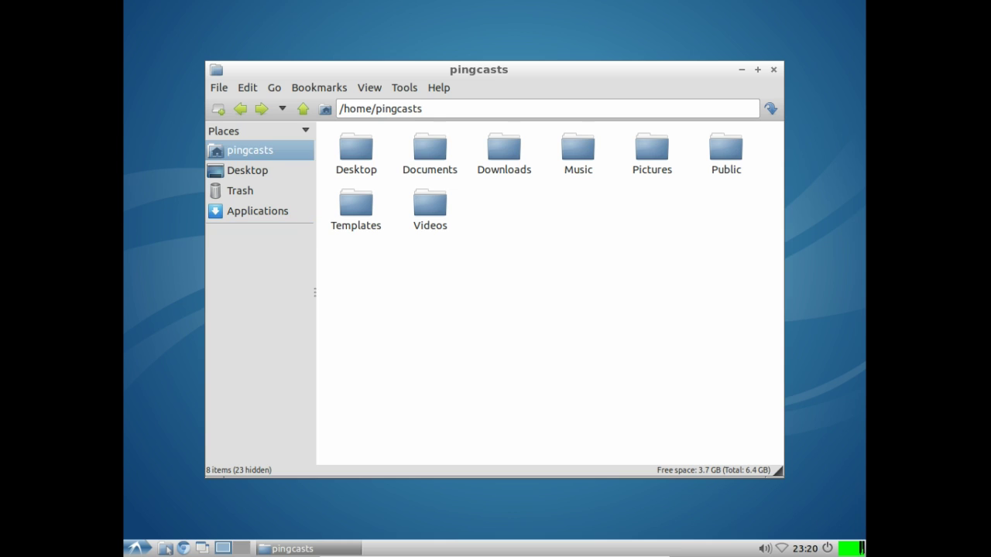
left_click(257, 211)
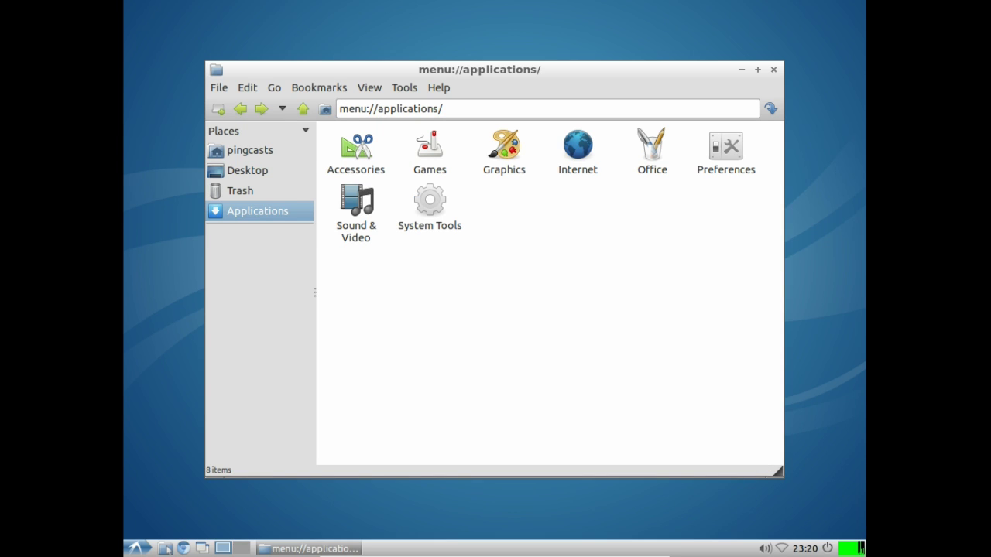
double_click(367, 143)
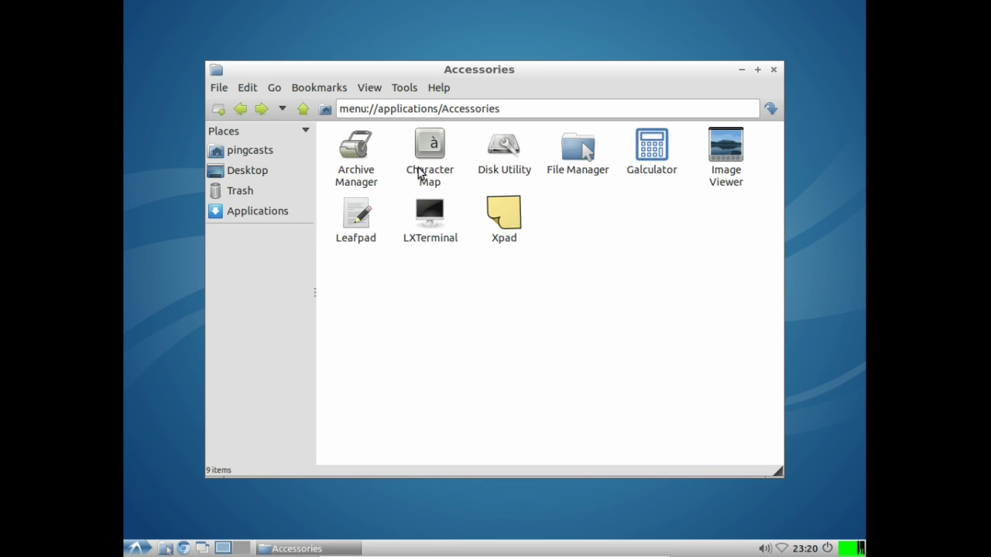
left_click(504, 149)
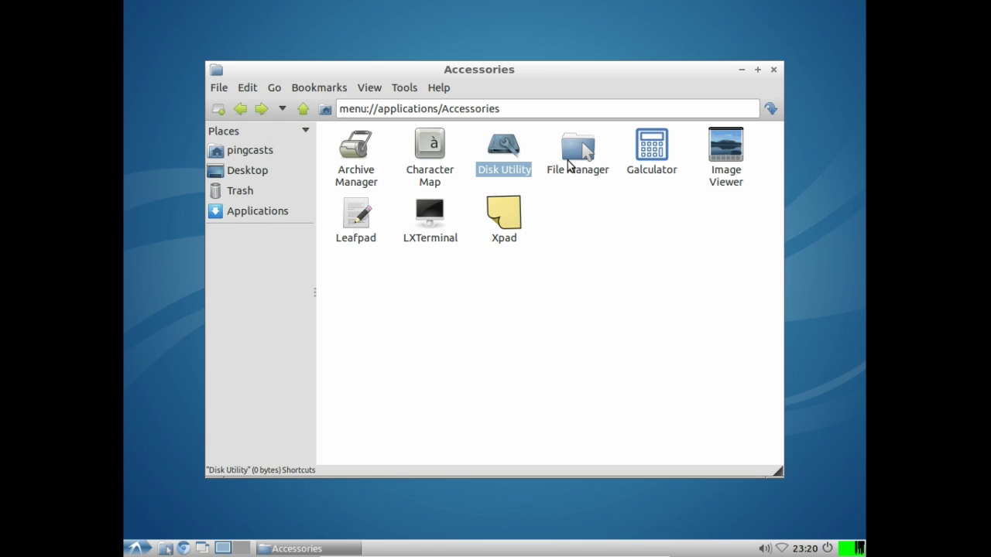
key("Return")
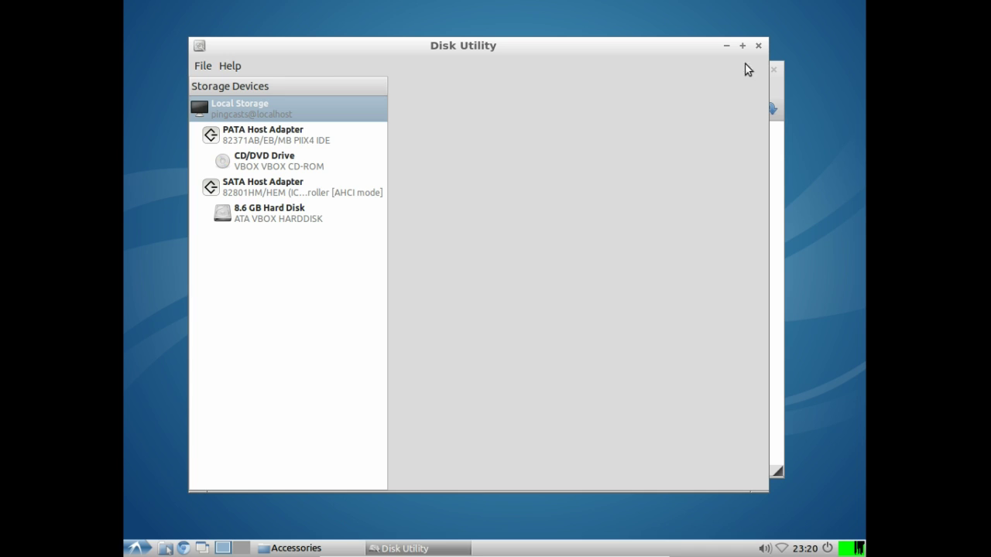
Step: Close Disk Utility, view the home folder, and close the file manager
left_click(757, 46)
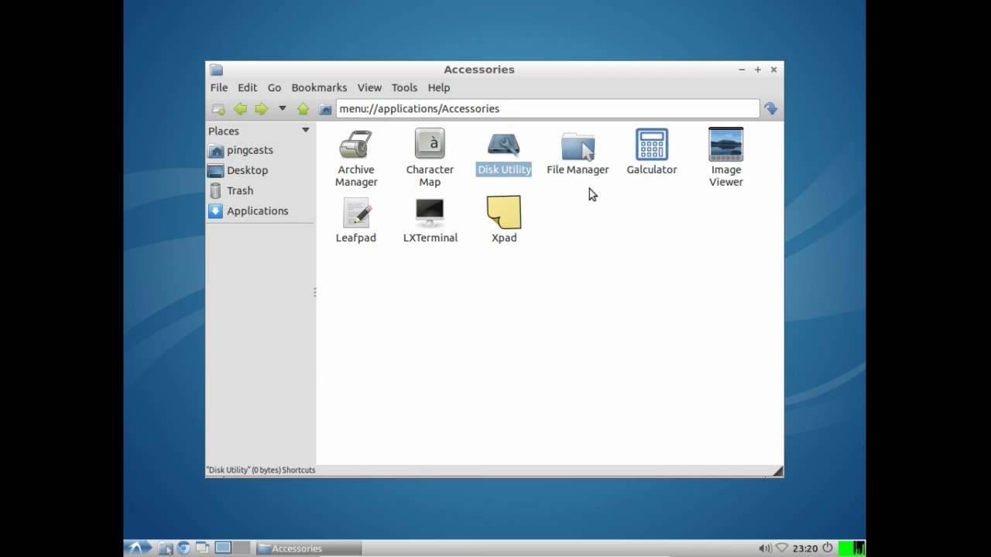
left_click(221, 149)
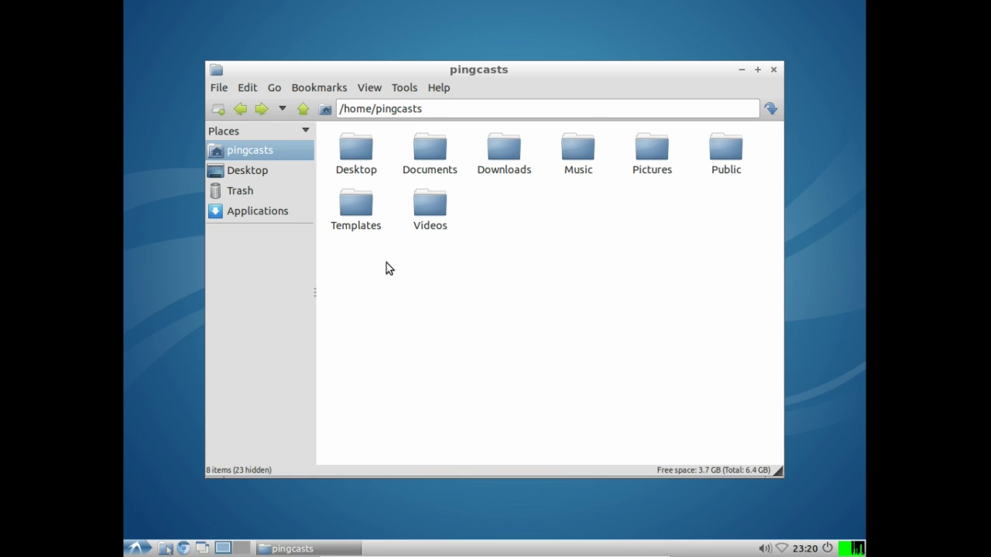
left_click(773, 71)
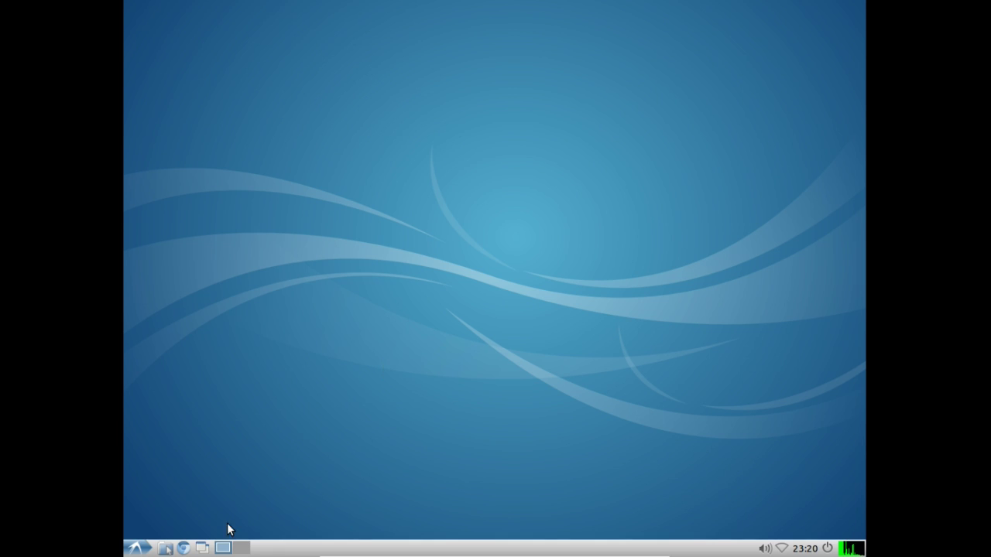
left_click(136, 547)
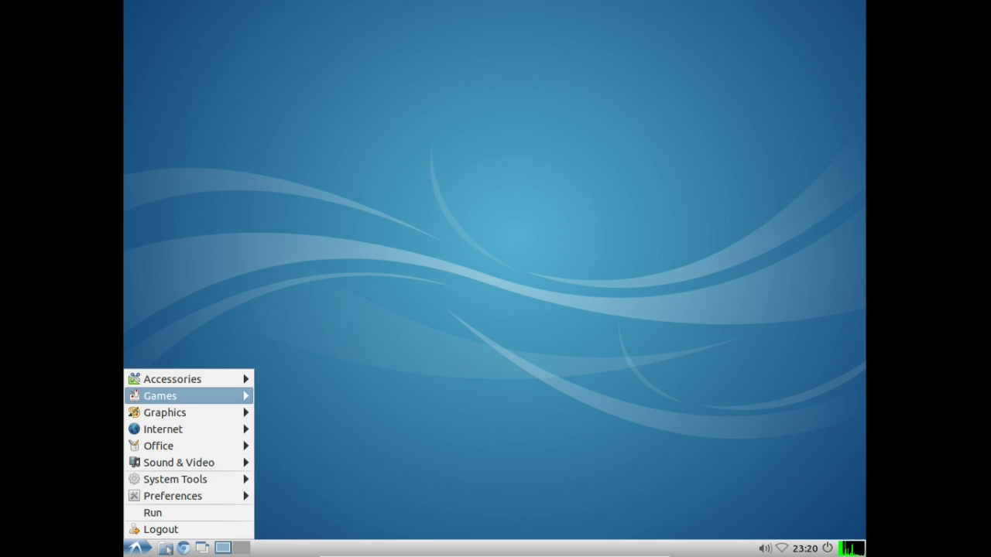
mouse_move(175, 381)
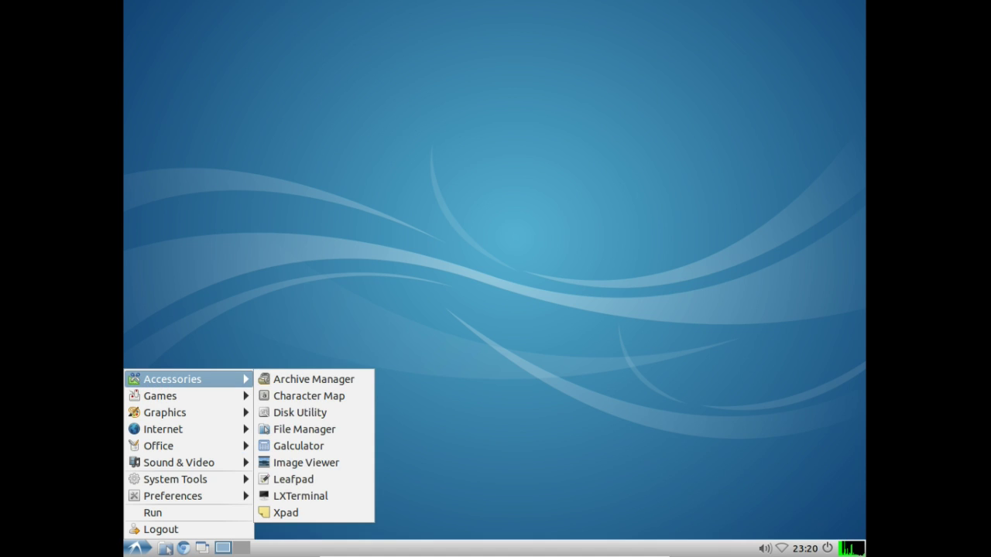
left_click(288, 379)
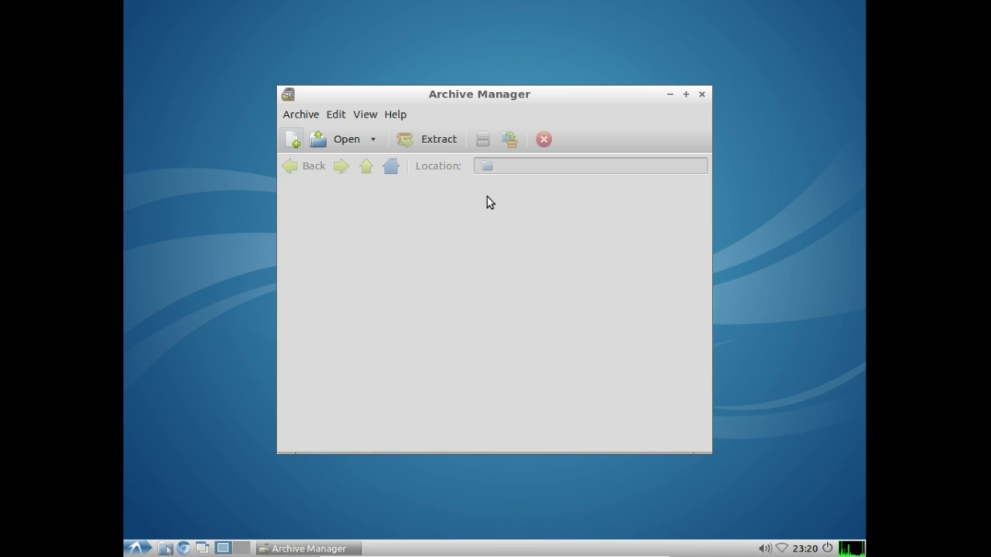
left_click(701, 93)
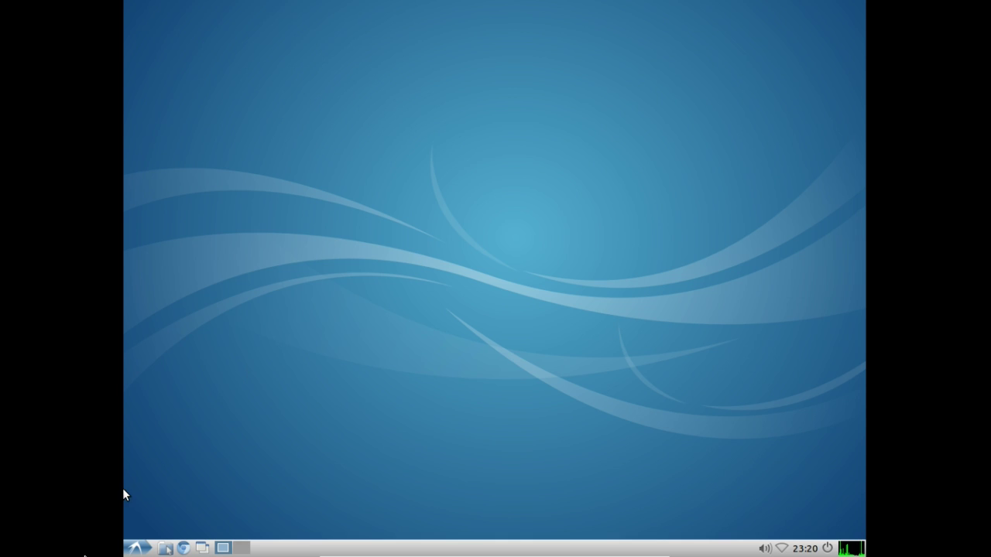
left_click(135, 548)
mouse_move(205, 371)
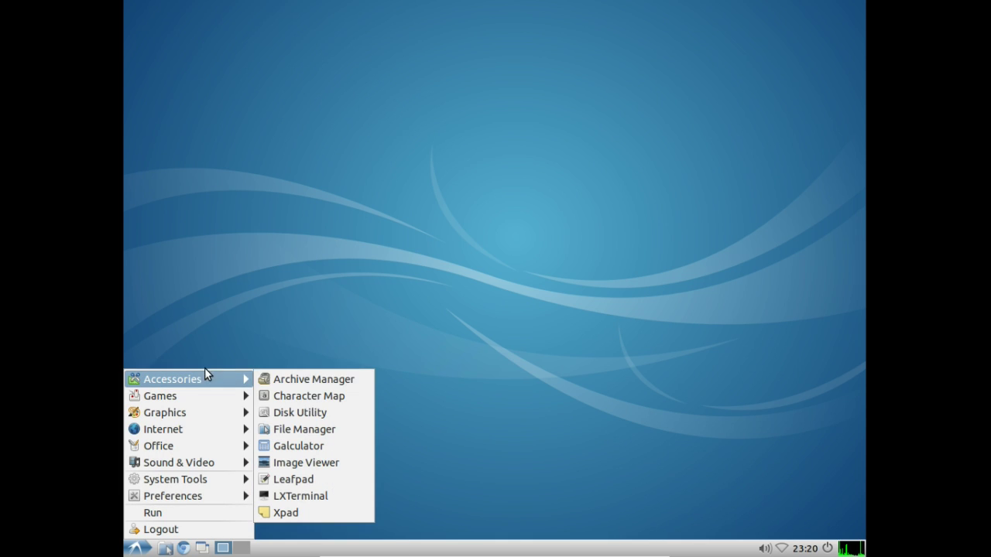
left_click(290, 391)
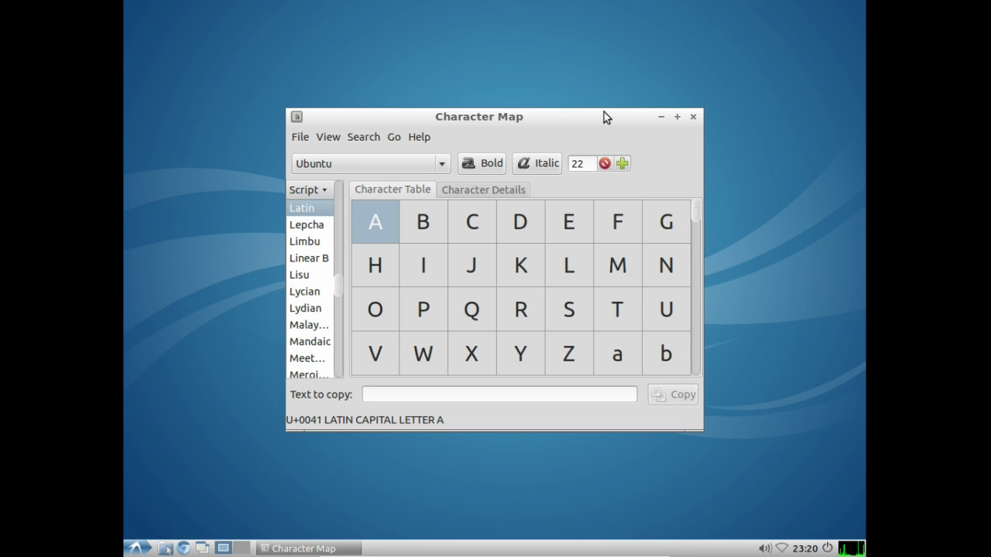
left_click(693, 117)
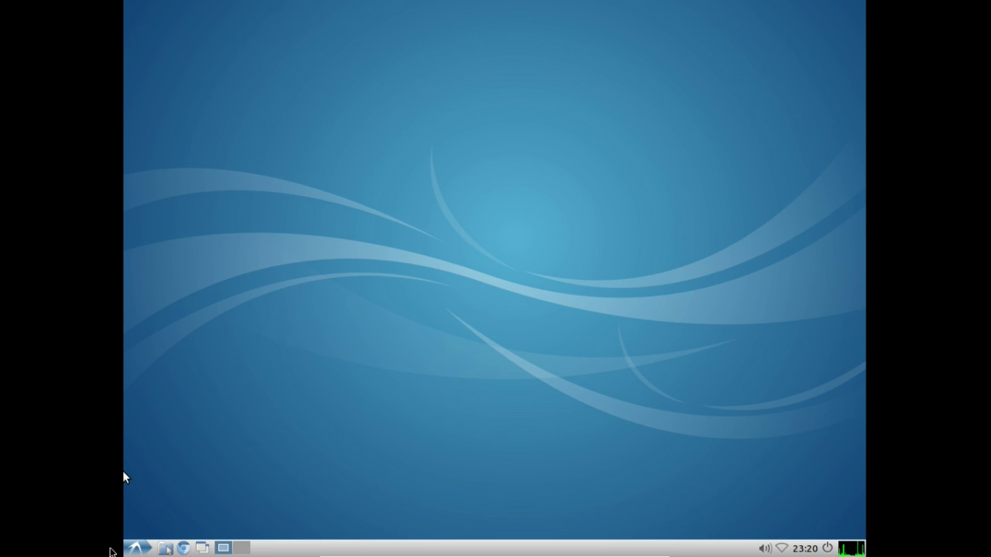
left_click(134, 548)
mouse_move(186, 378)
left_click(317, 411)
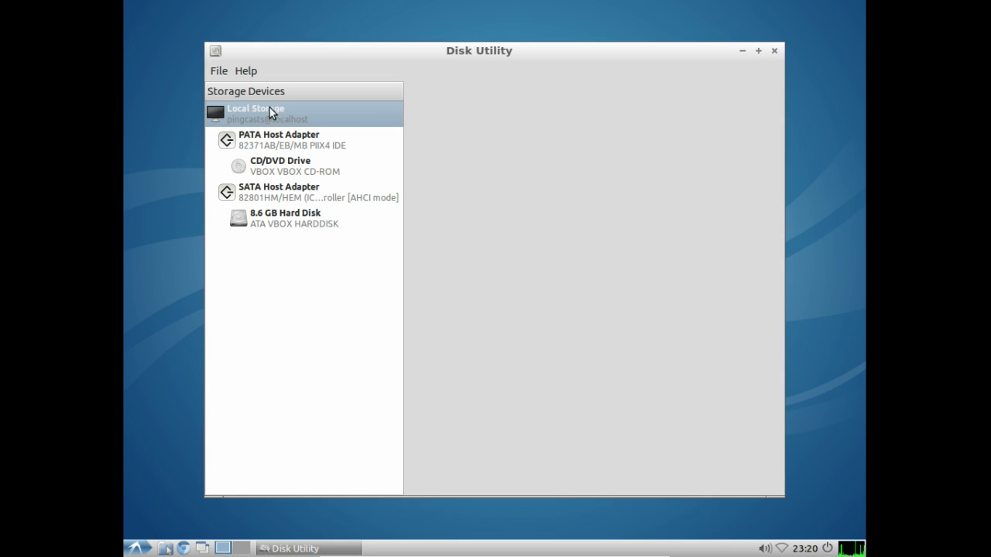
left_click(330, 220)
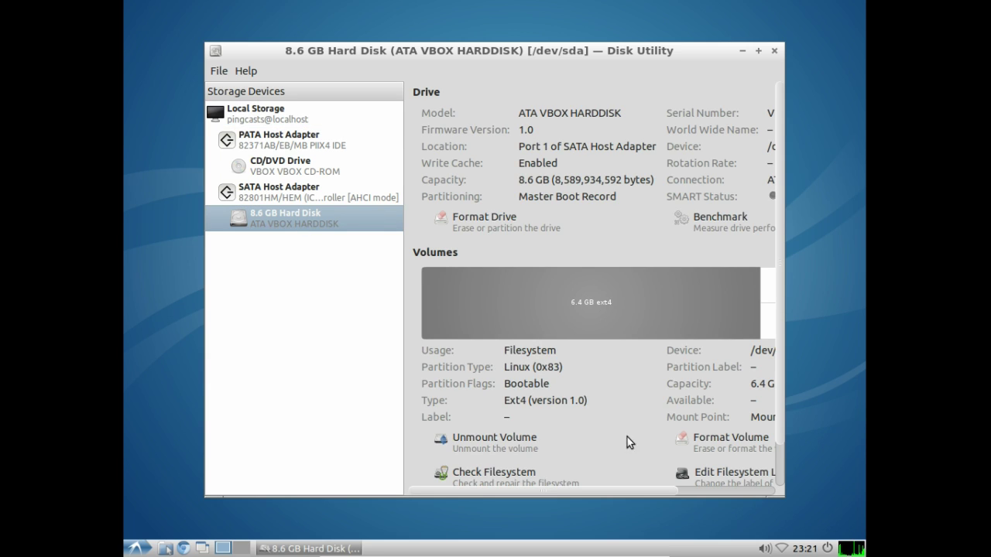
left_click_drag(558, 490, 374, 387)
left_click(774, 51)
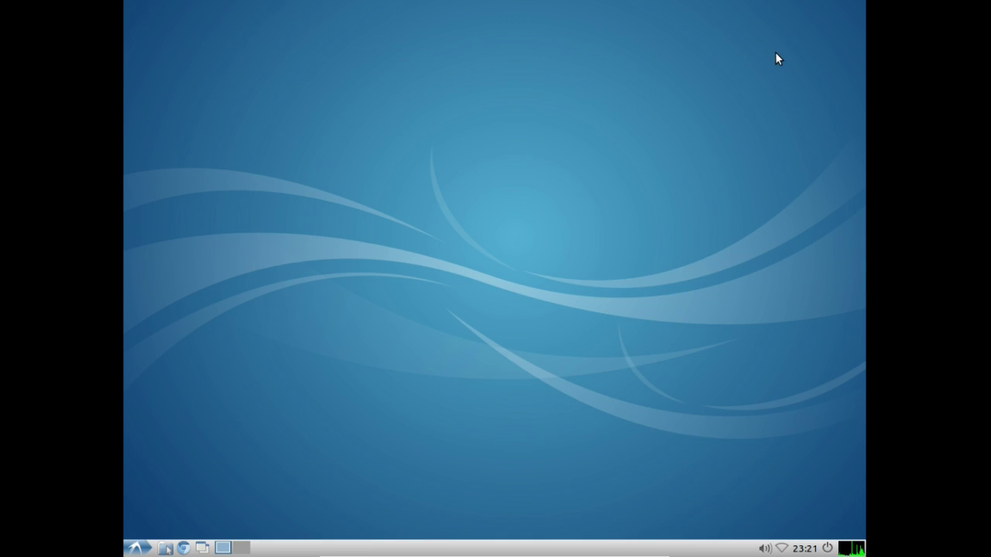
left_click(125, 552)
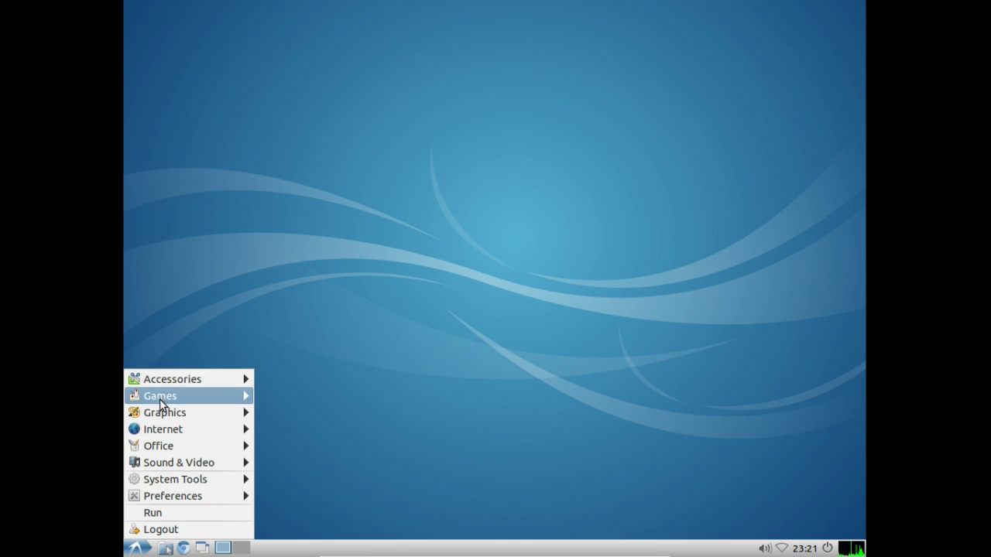
mouse_move(168, 384)
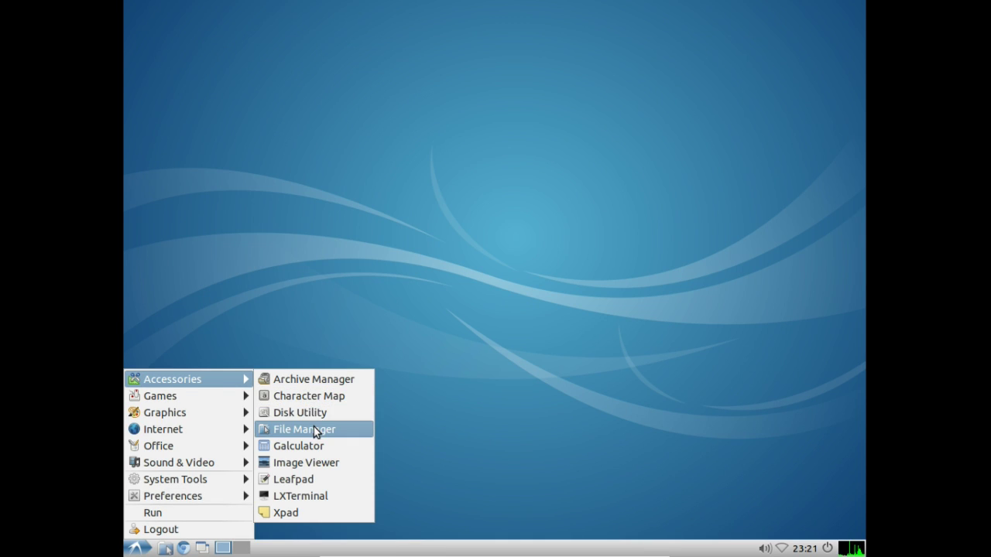
left_click(308, 455)
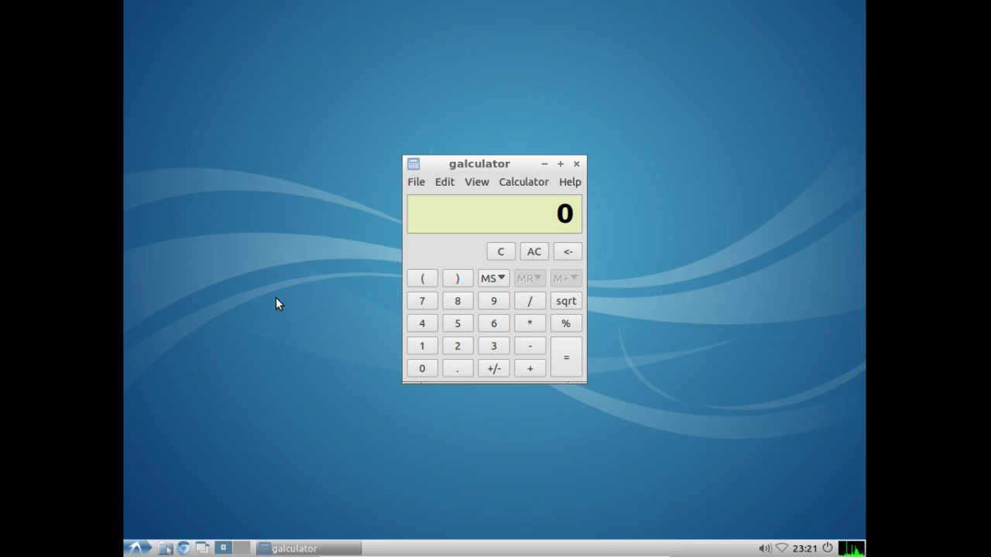
type("22")
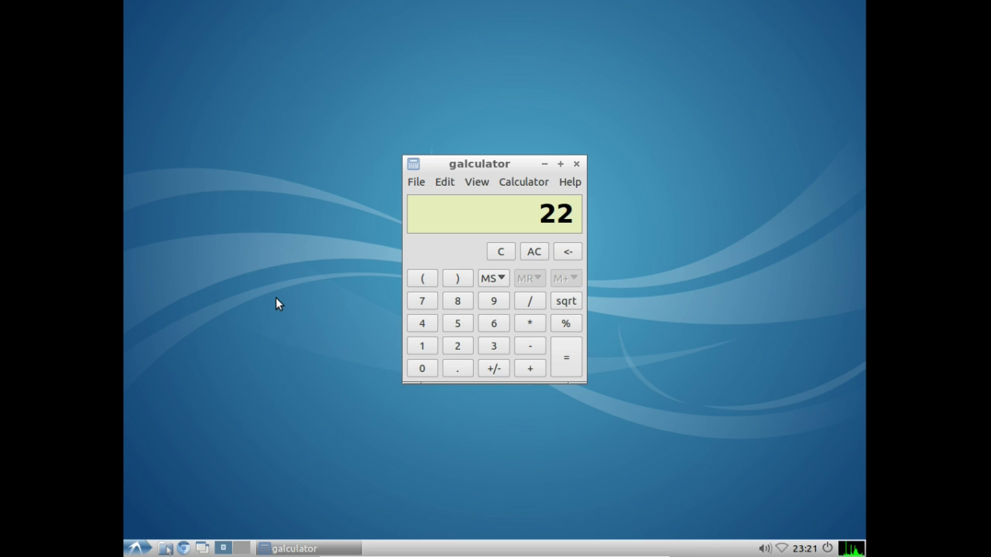
type("*222")
key("Return")
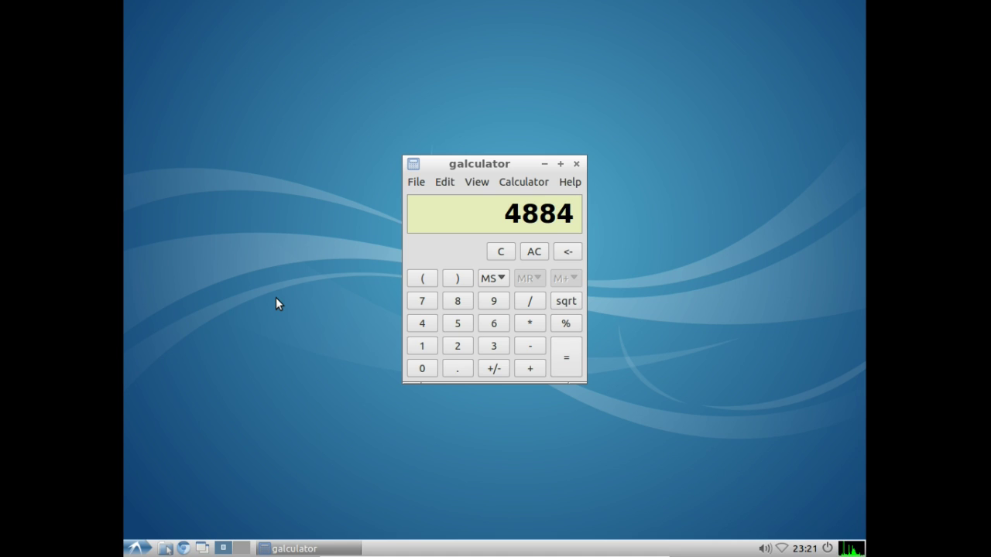
left_click(576, 165)
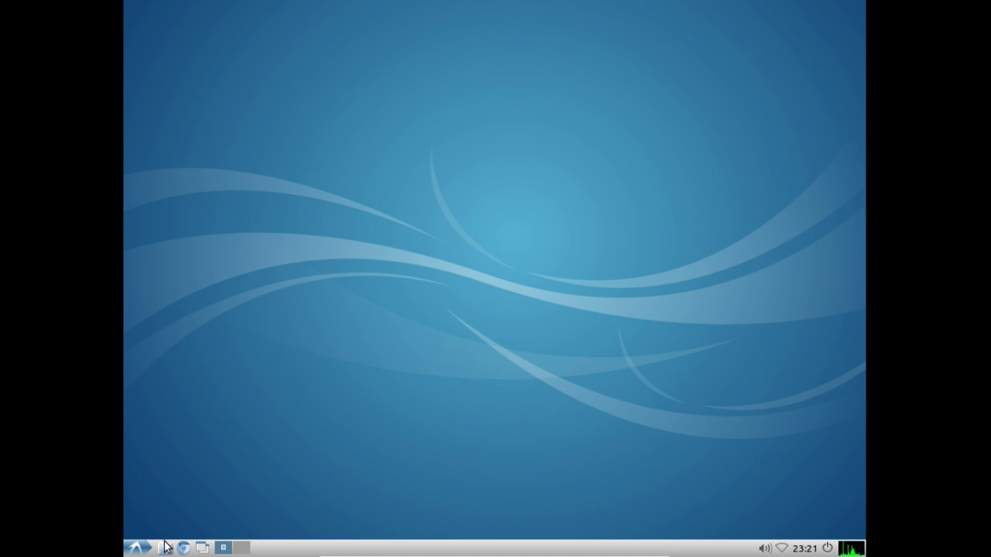
left_click(136, 548)
mouse_move(169, 373)
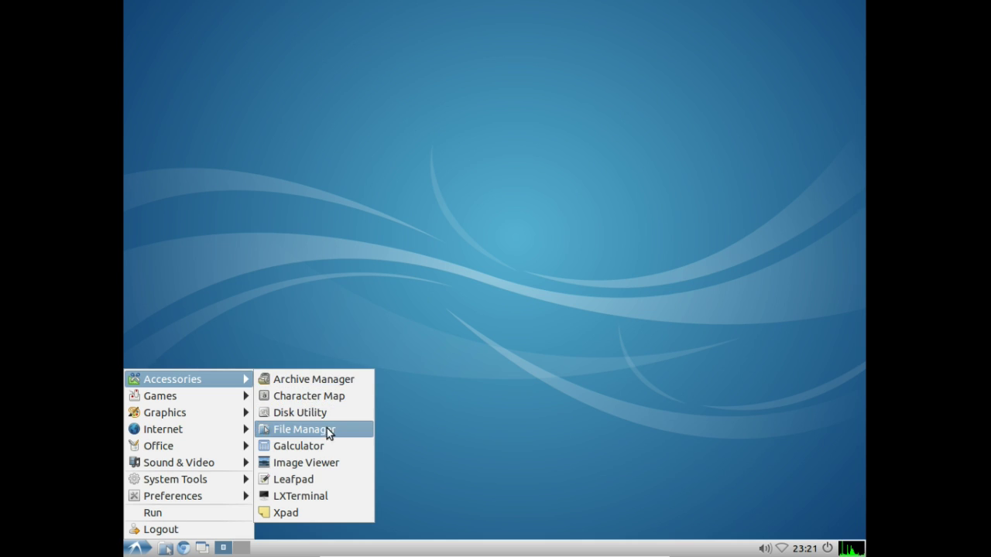
left_click(323, 463)
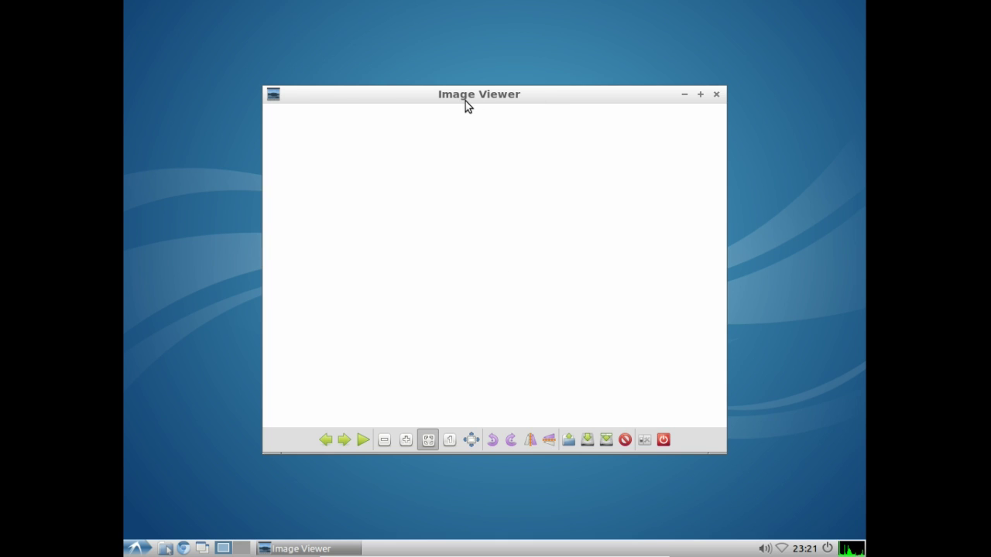
left_click_drag(465, 99, 483, 99)
left_click_drag(657, 103, 656, 104)
left_click(734, 96)
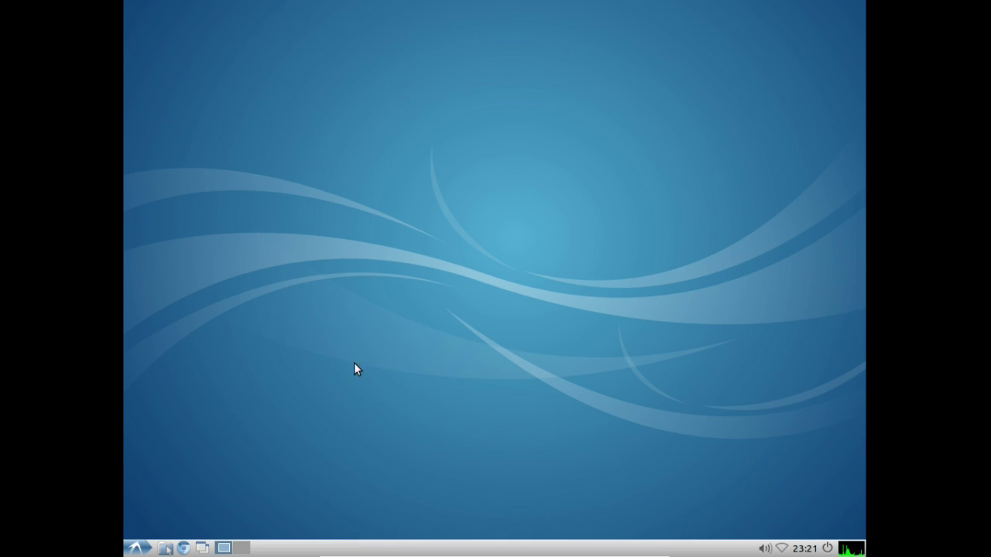
left_click(136, 546)
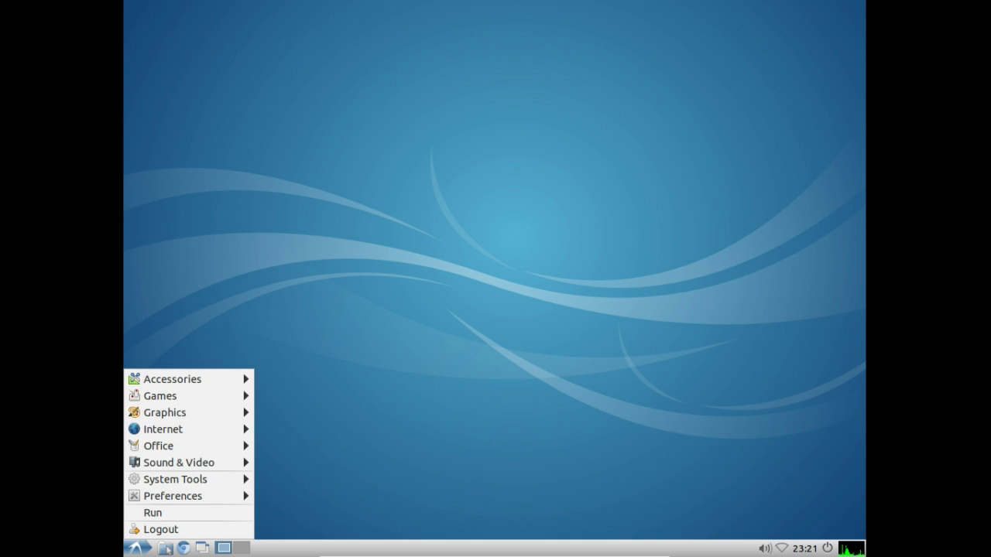
mouse_move(139, 379)
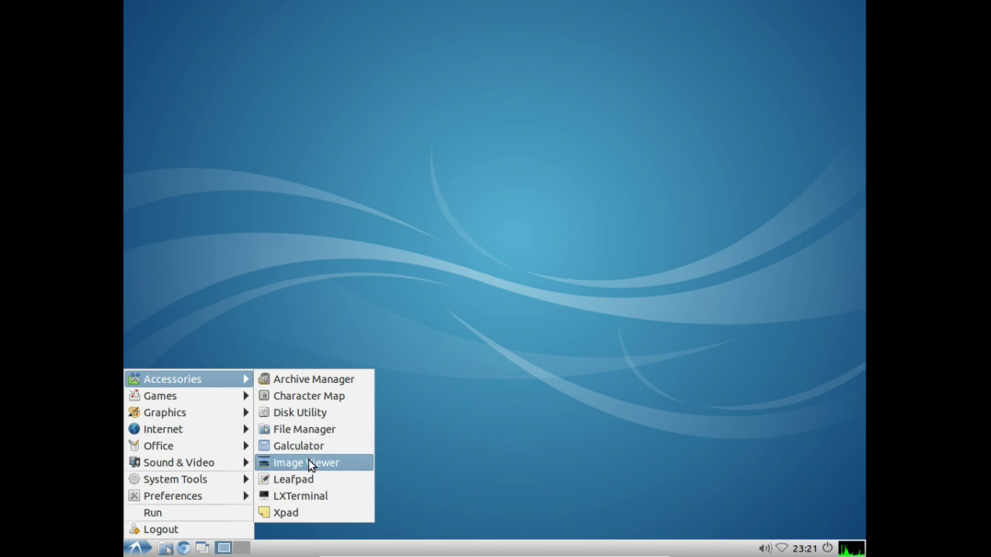
left_click(301, 480)
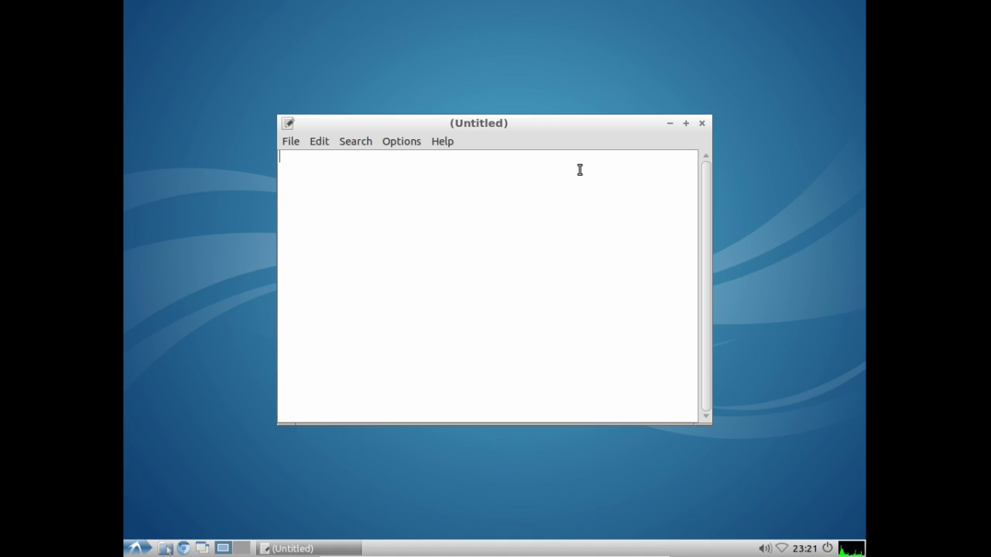
left_click(700, 124)
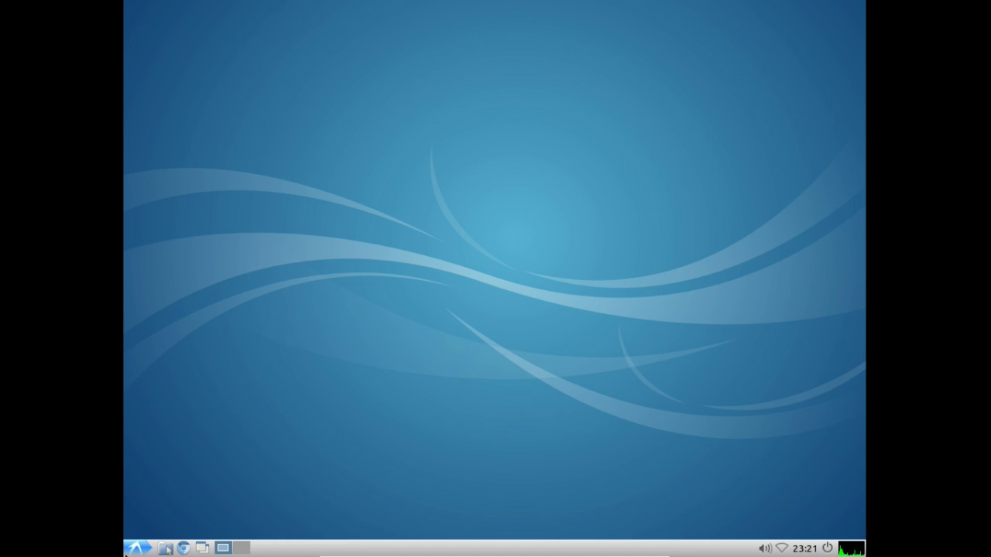
left_click(136, 548)
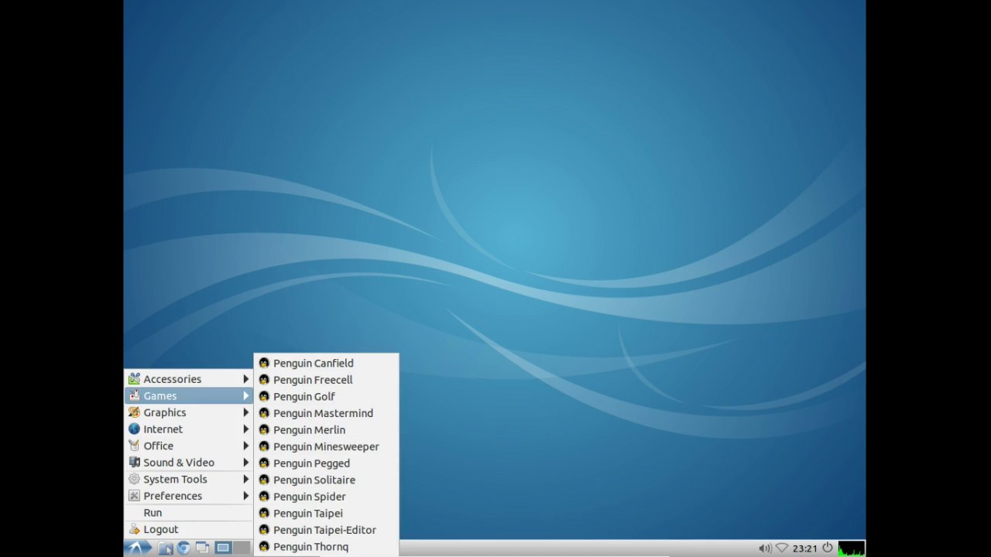
mouse_move(137, 381)
left_click(313, 497)
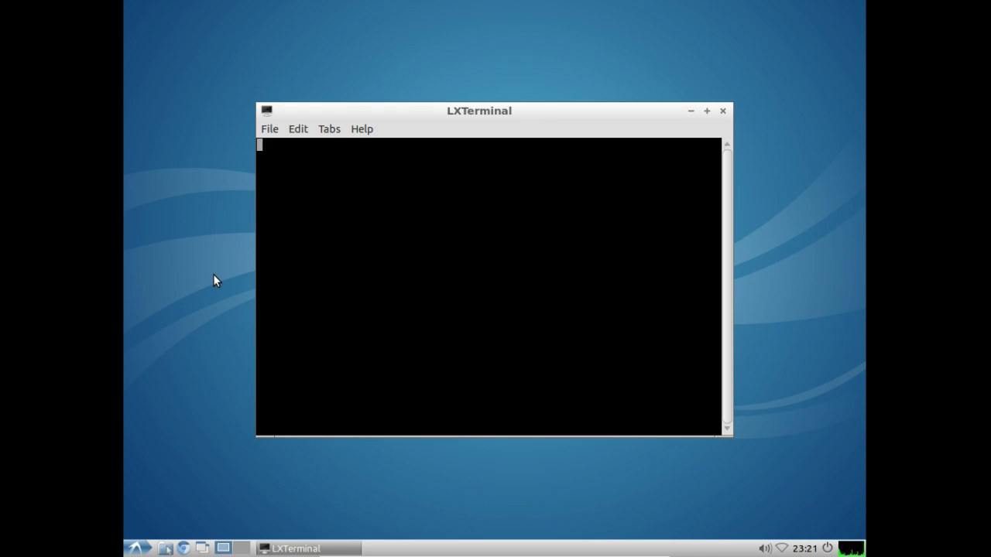
left_click_drag(471, 119, 494, 120)
left_click(746, 111)
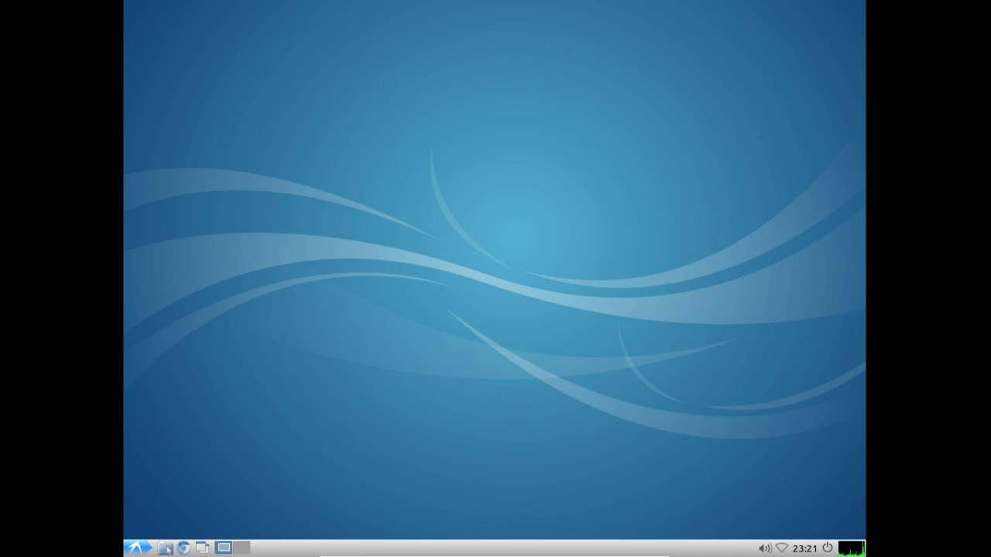
left_click(137, 548)
Step: Launch Xpad, dismiss its help text, and move the sticky note to the bottom-right
mouse_move(237, 376)
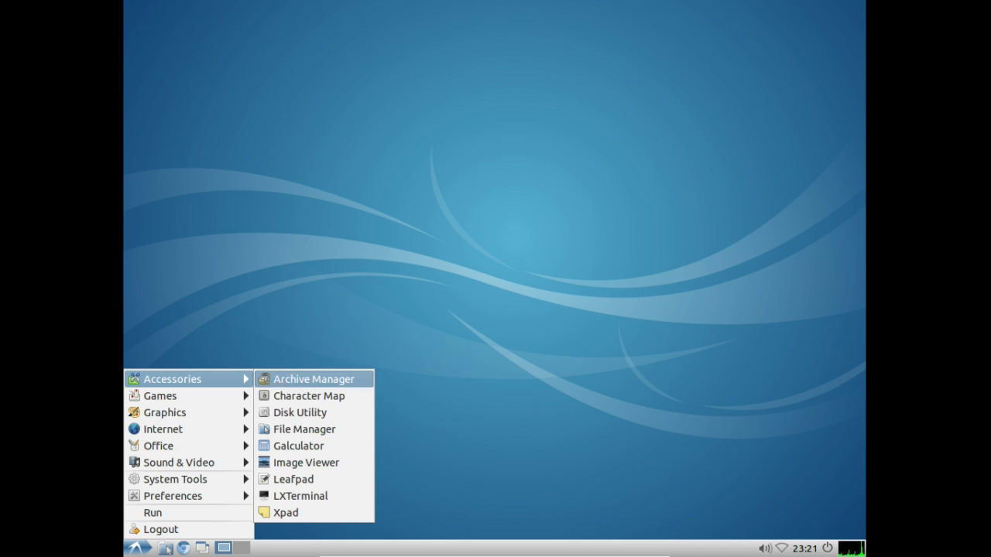
left_click(317, 509)
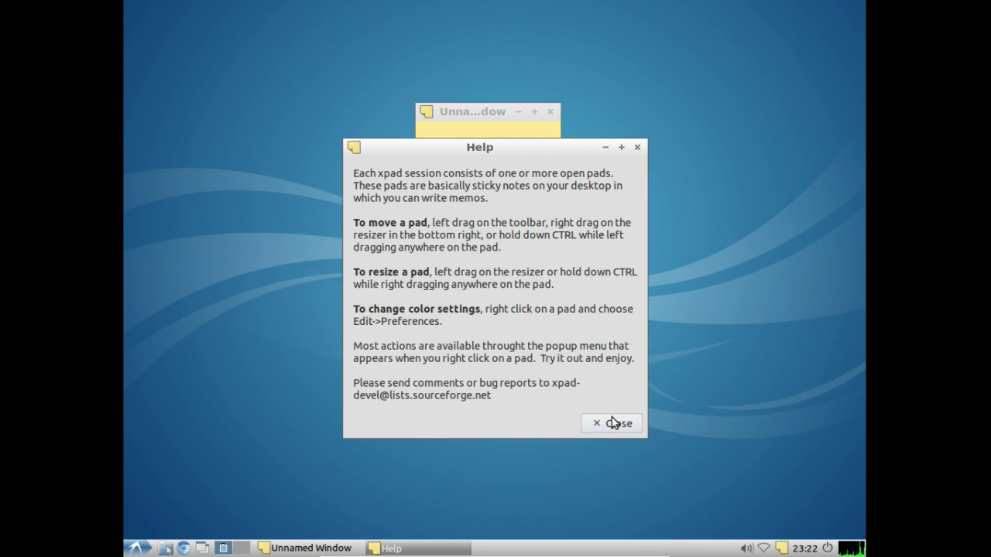
left_click(611, 422)
left_click_drag(480, 111, 785, 382)
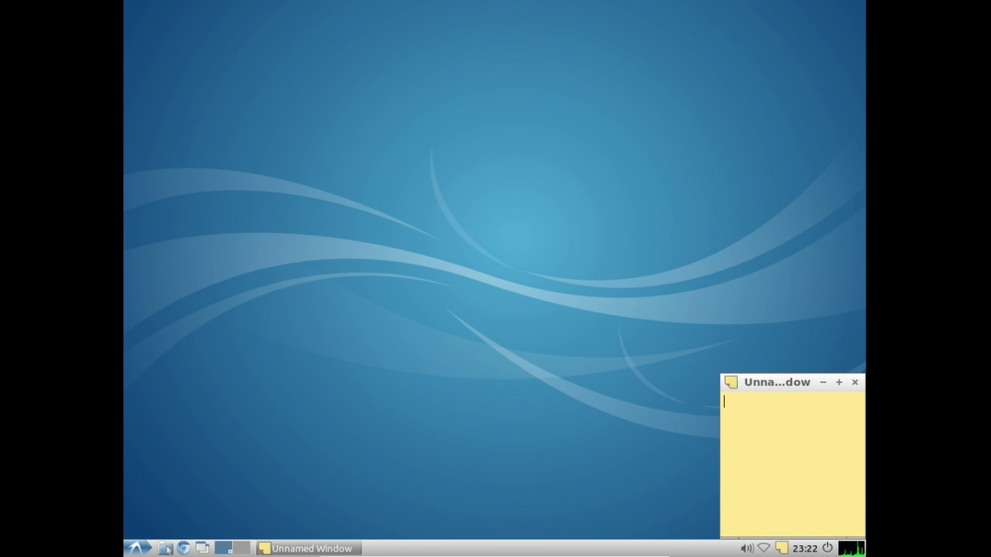
Step: Close the sticky note and quit Xpad entirely from its tray icon
mouse_move(840, 403)
left_click(854, 382)
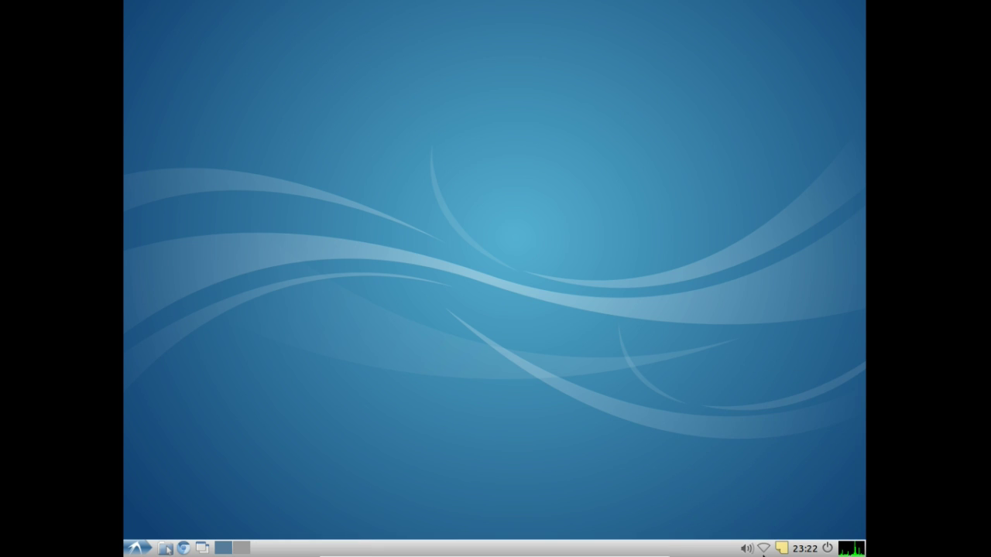
right_click(779, 549)
left_click(774, 528)
left_click(132, 551)
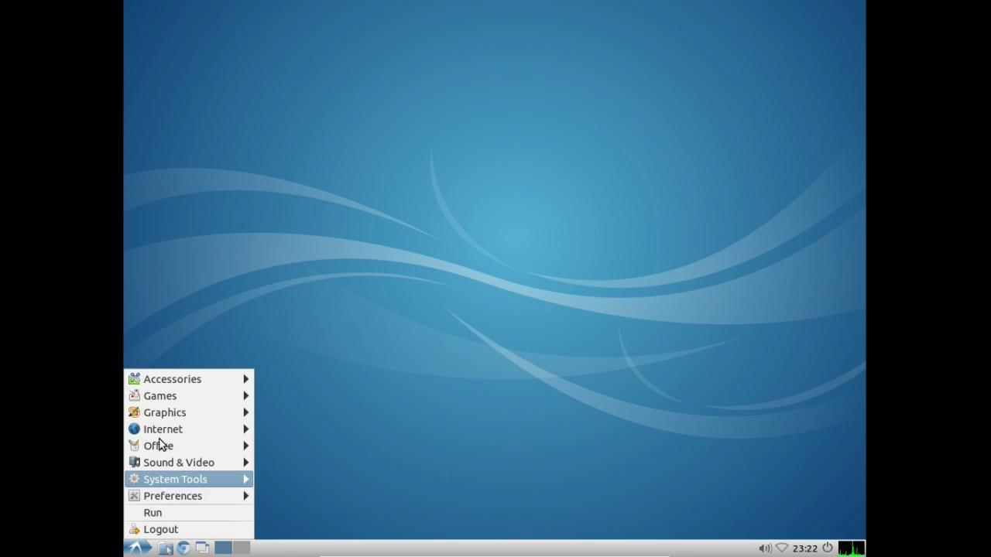
mouse_move(182, 381)
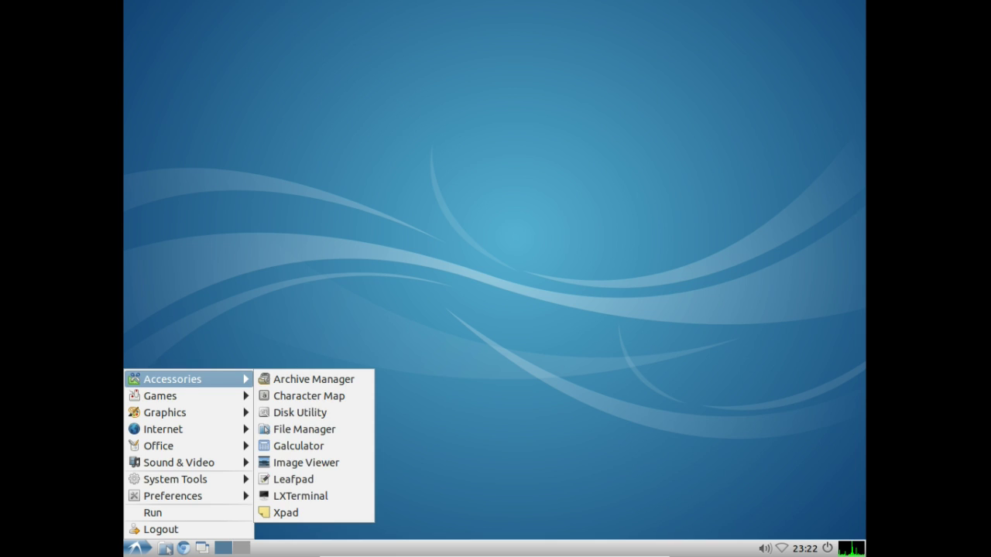
mouse_move(167, 396)
left_click(294, 378)
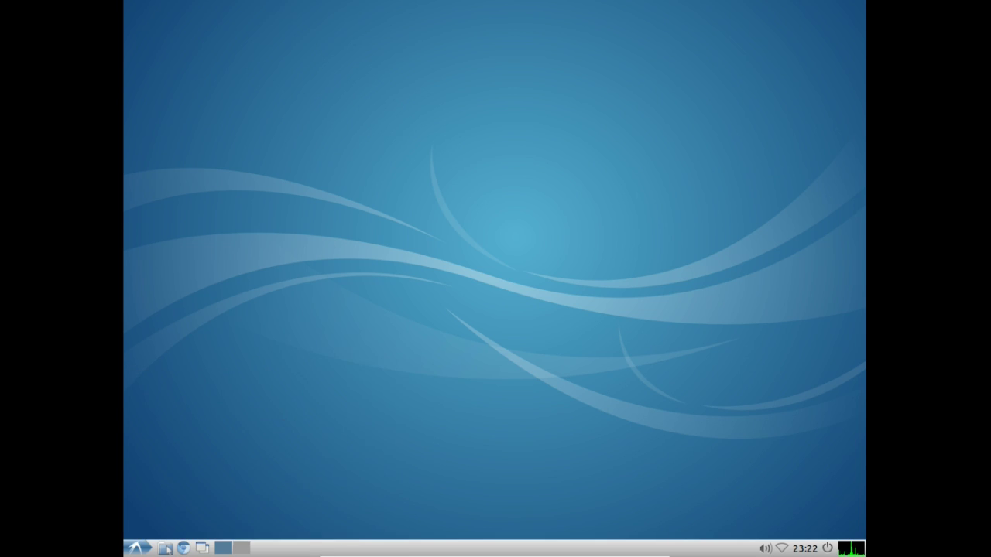
right_click(659, 72)
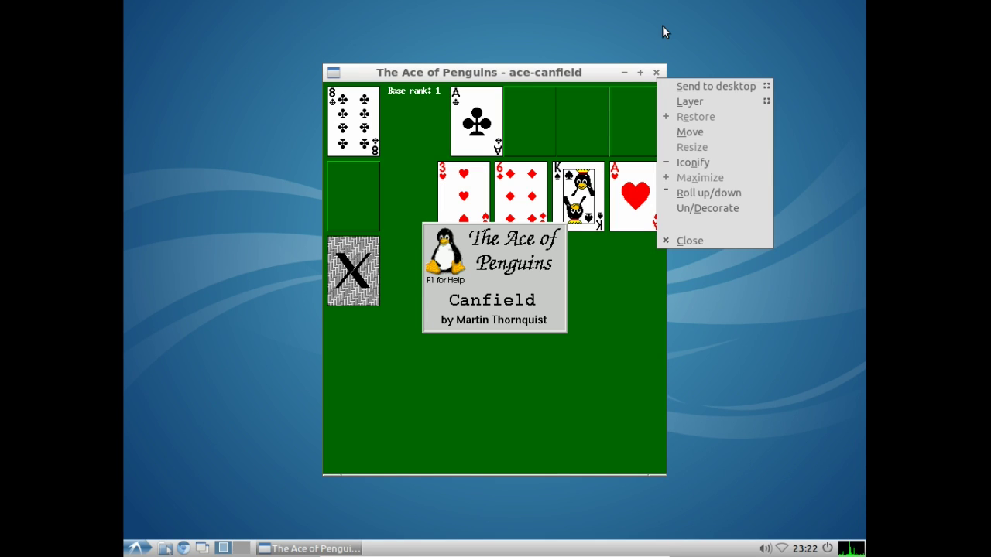
left_click(659, 57)
left_click(656, 72)
left_click(137, 548)
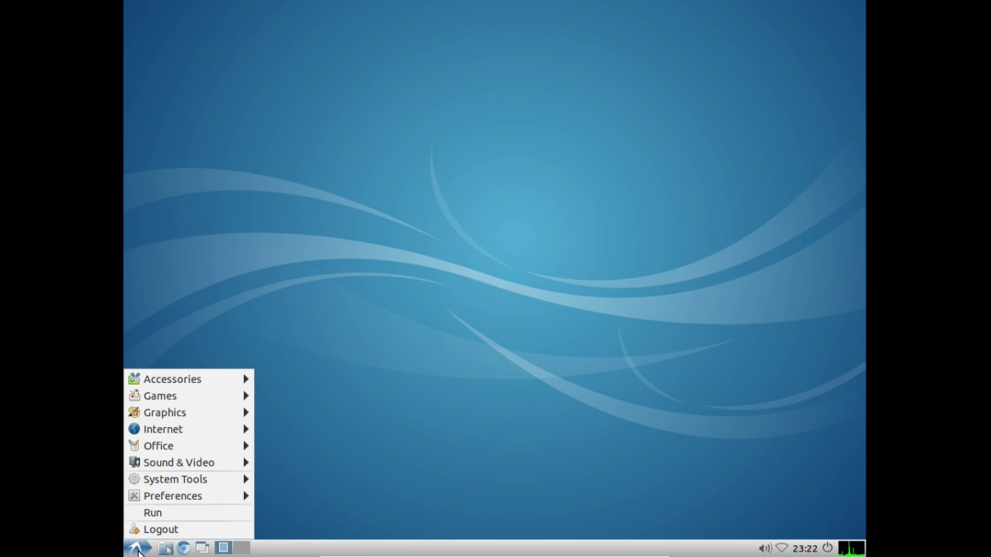
mouse_move(160, 395)
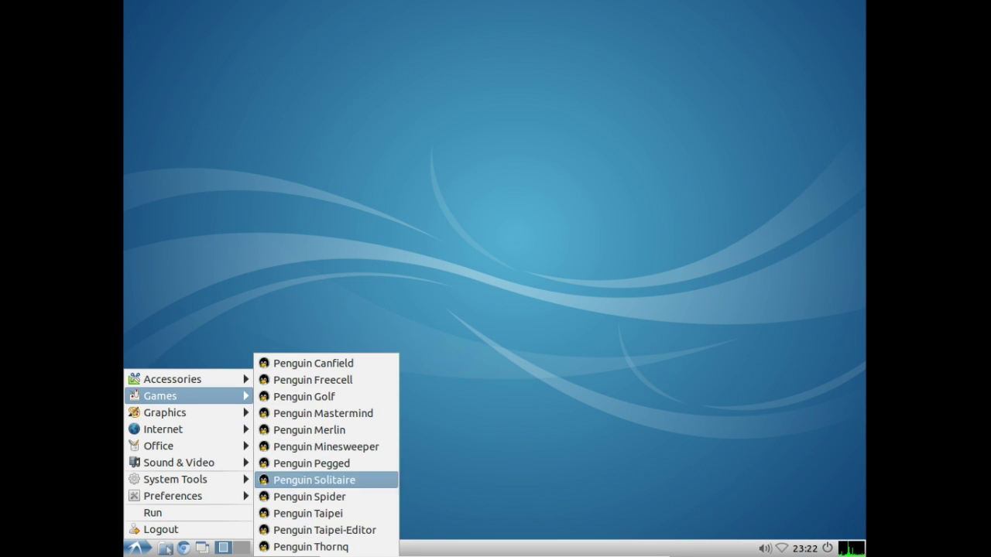
left_click(365, 479)
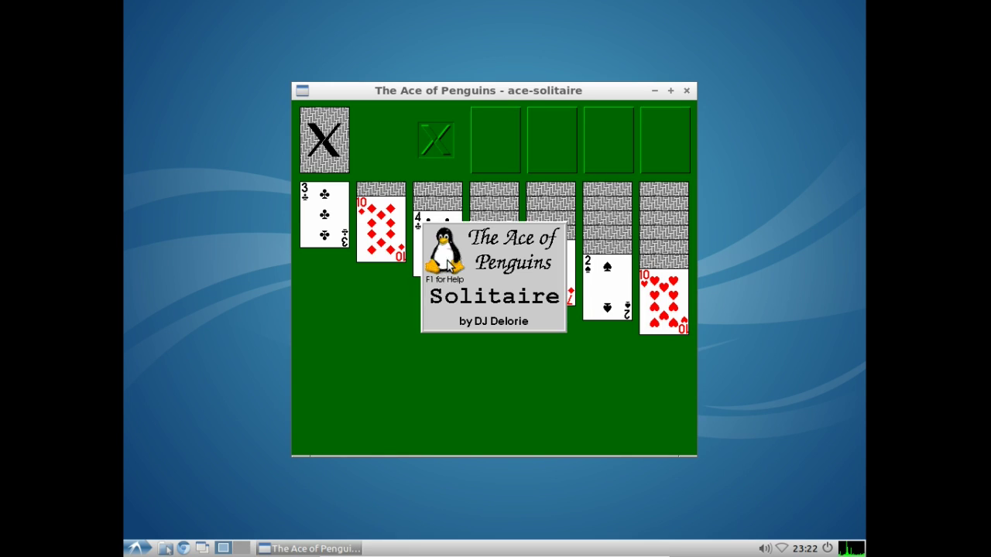
left_click(133, 549)
mouse_move(160, 396)
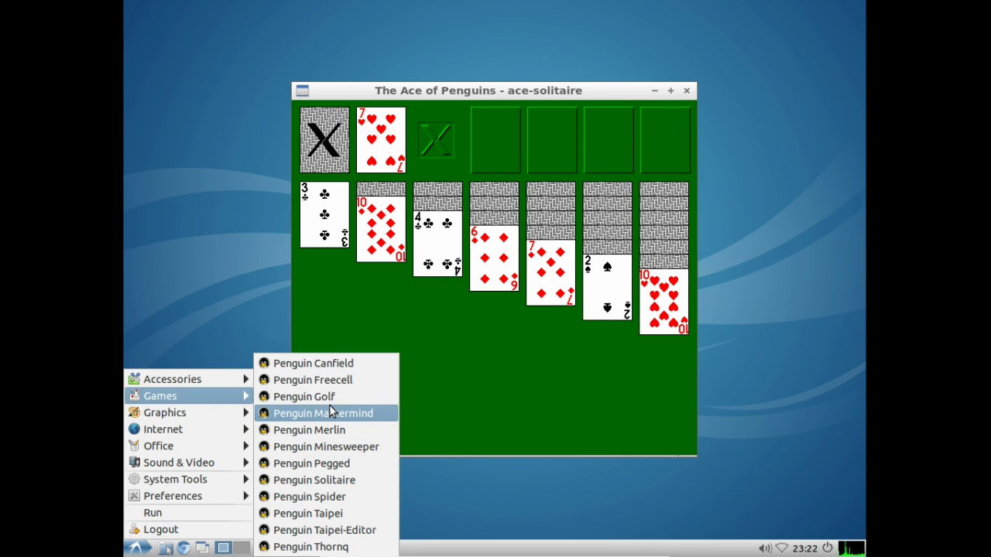
left_click(339, 451)
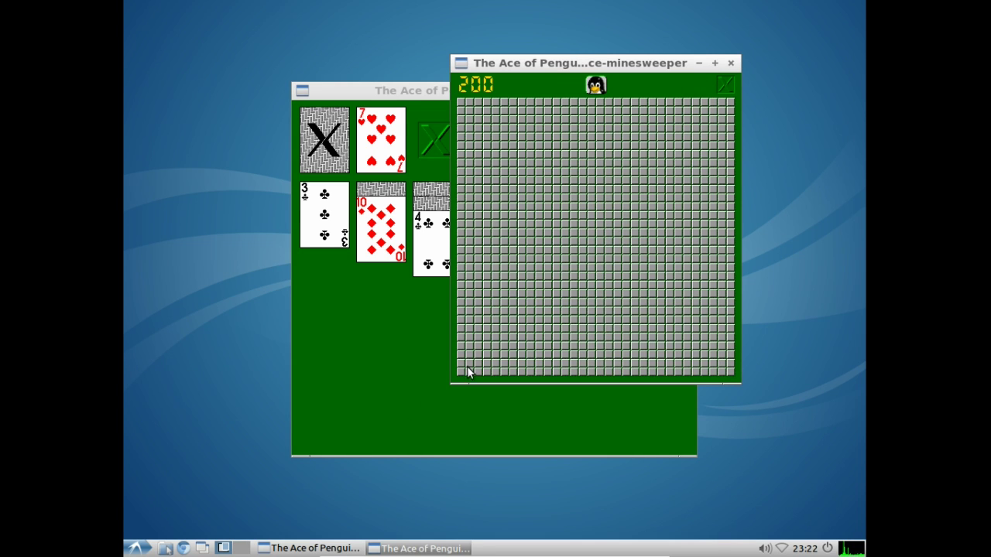
left_click(558, 259)
left_click(573, 216)
left_click(512, 267)
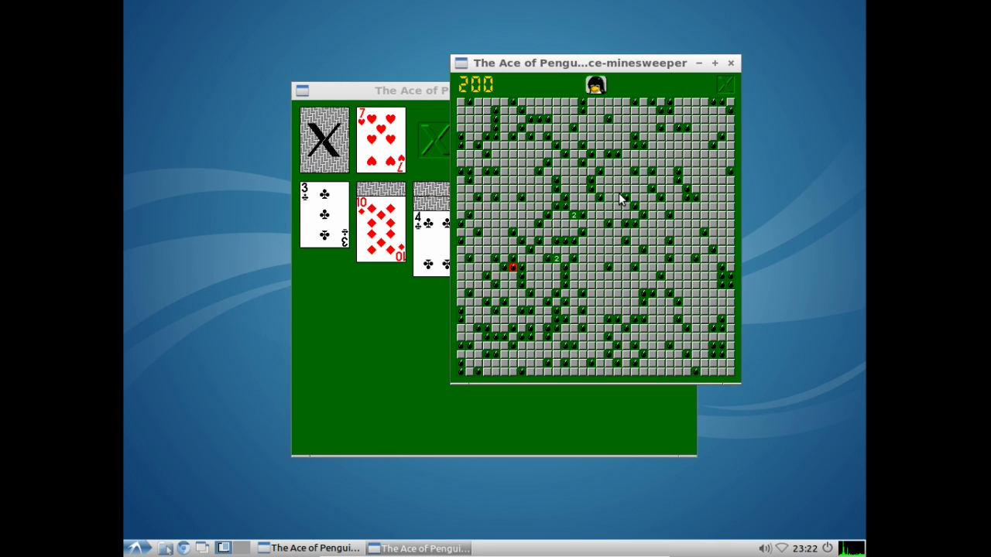
left_click(730, 62)
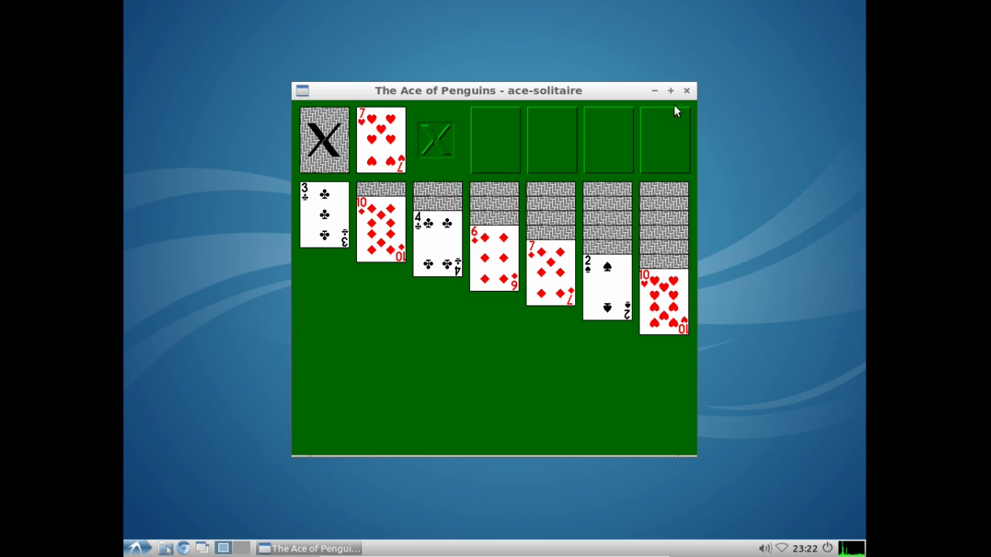
left_click(686, 90)
left_click(137, 548)
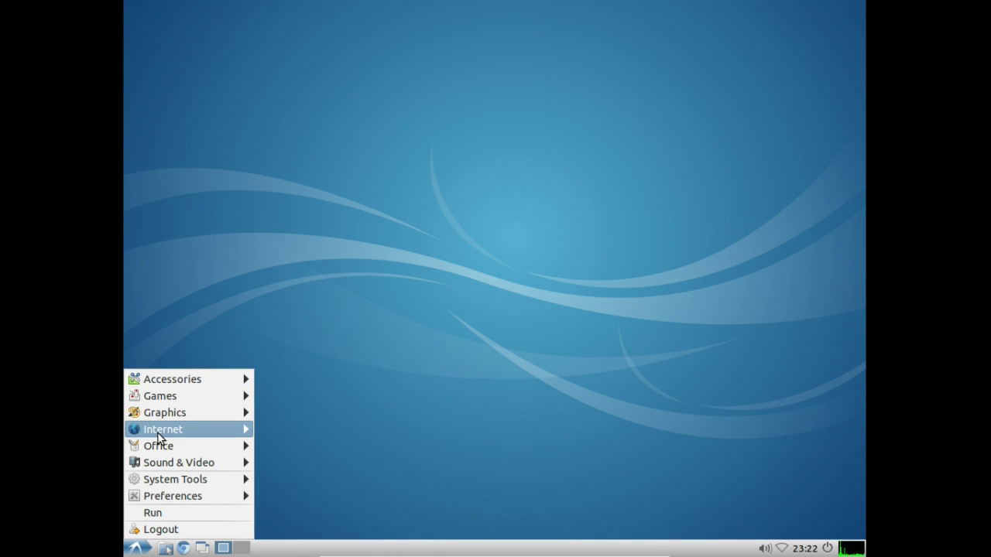
mouse_move(166, 414)
left_click(290, 416)
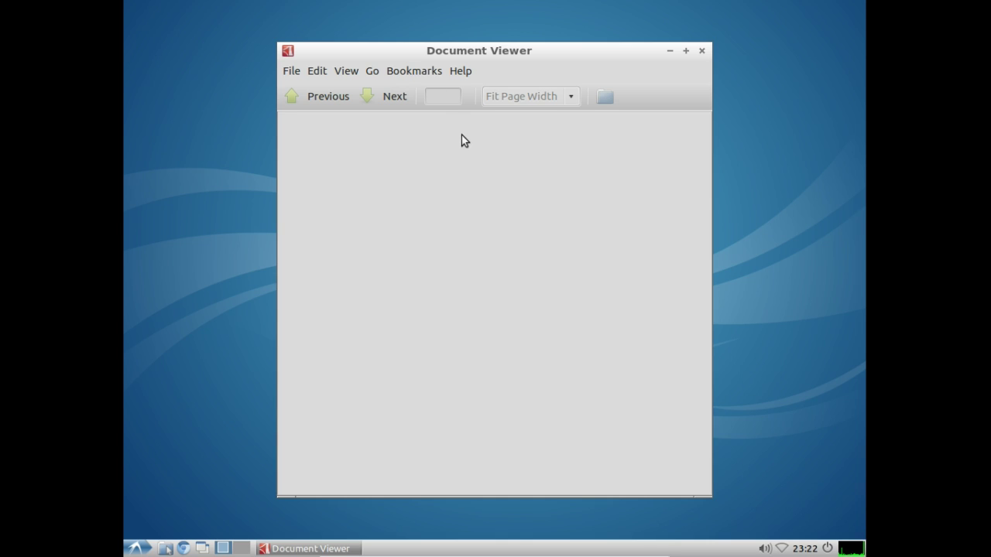
left_click(701, 51)
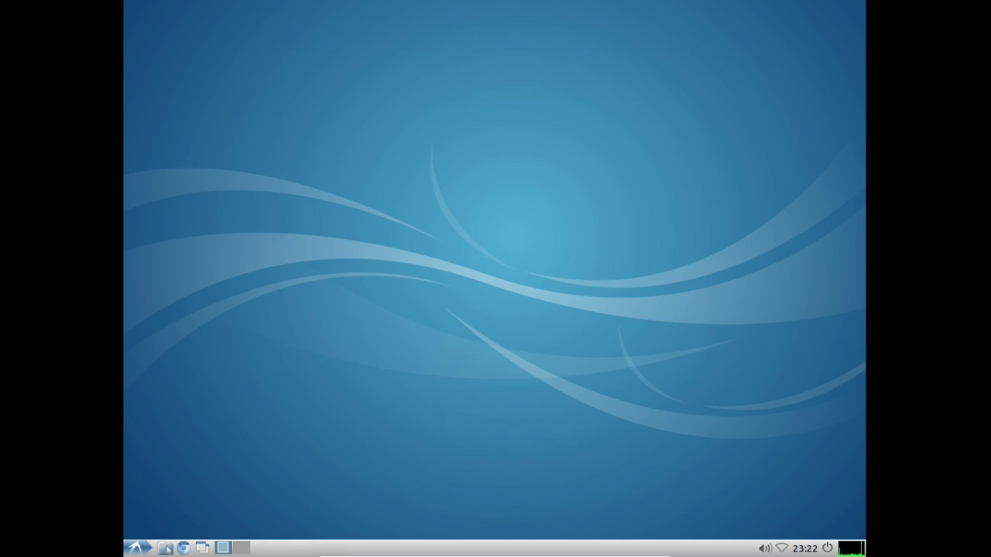
left_click(137, 548)
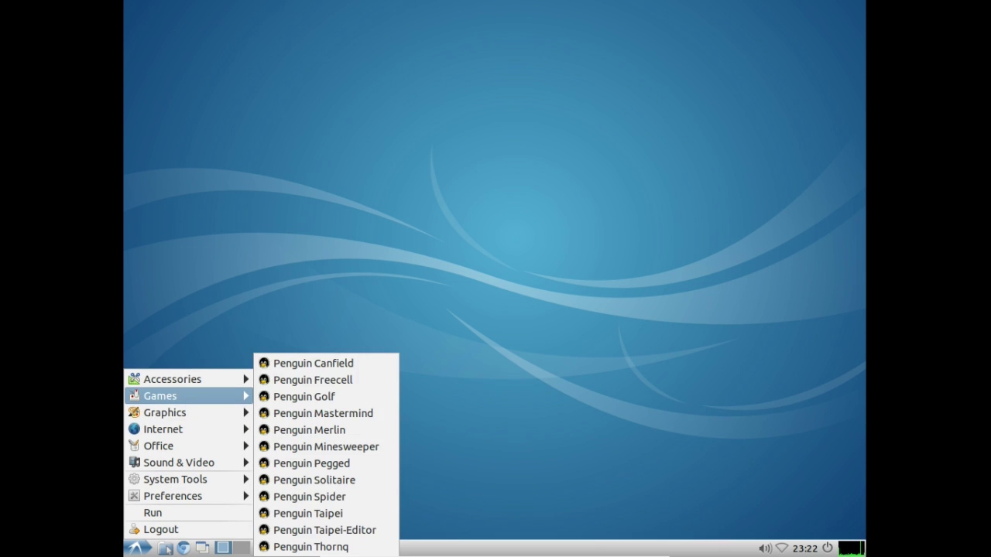
mouse_move(186, 413)
left_click(294, 428)
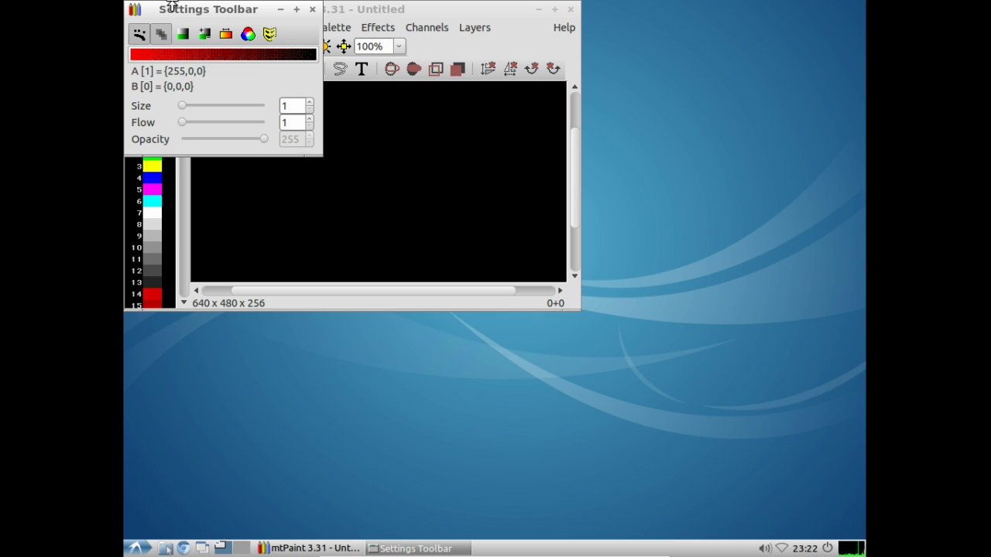
left_click(312, 9)
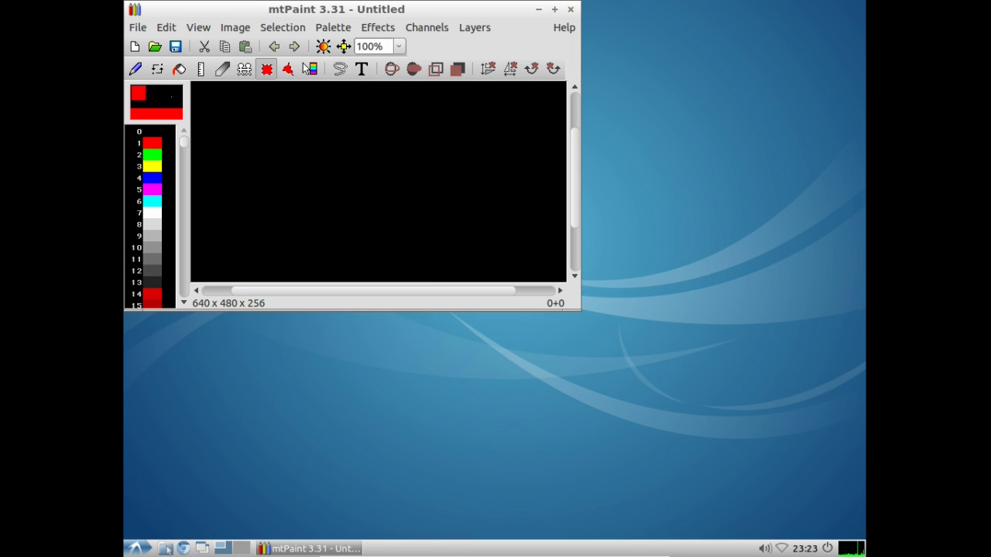
left_click_drag(282, 11, 342, 99)
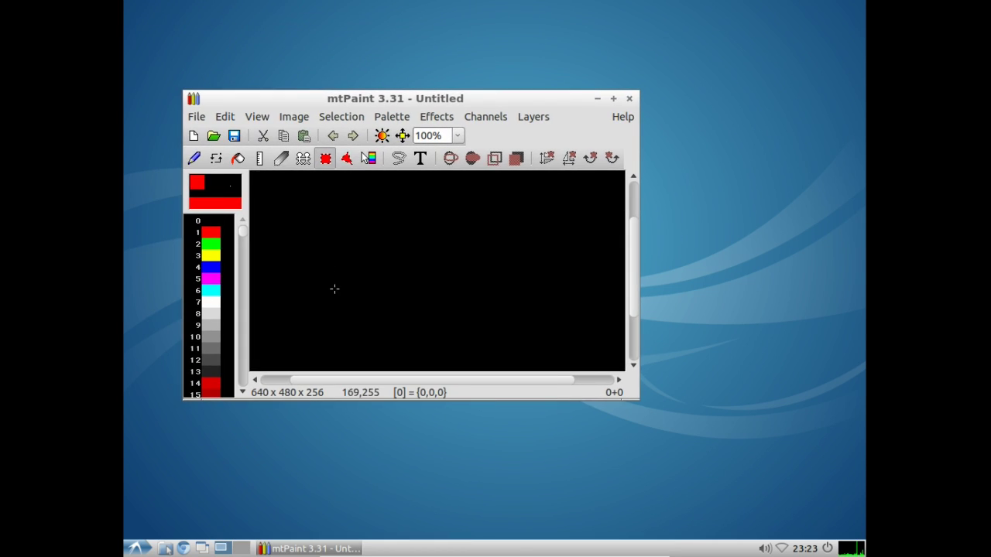
left_click_drag(330, 278, 435, 240)
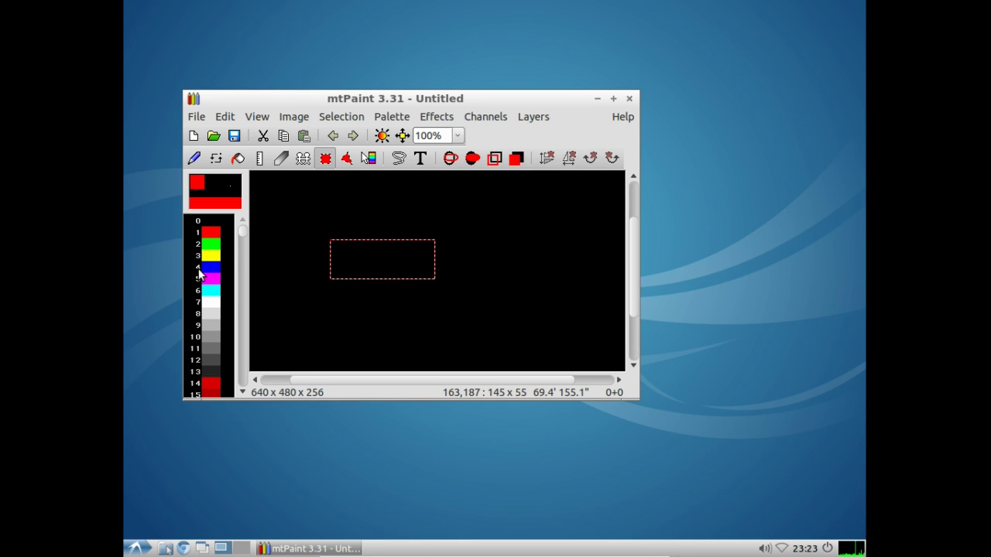
left_click(206, 193)
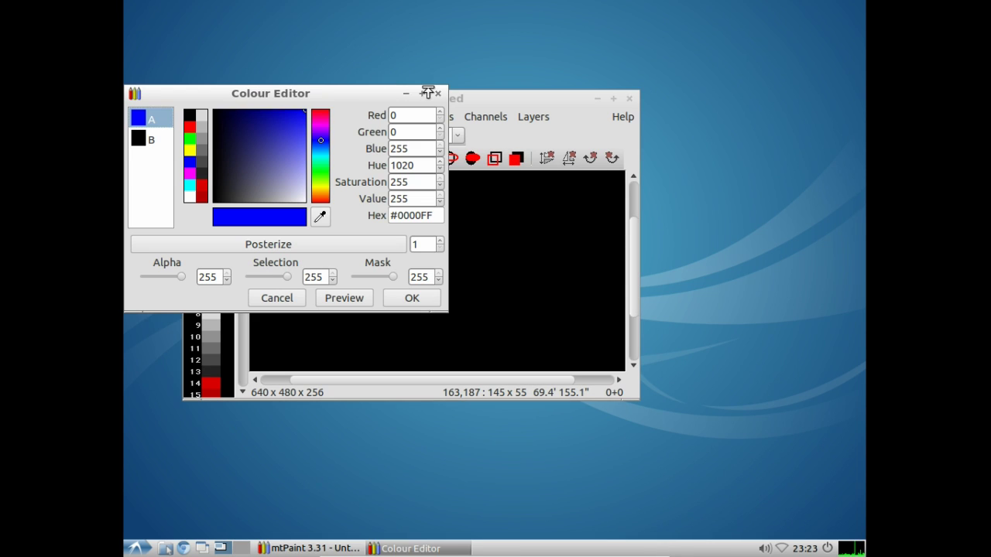
left_click(437, 93)
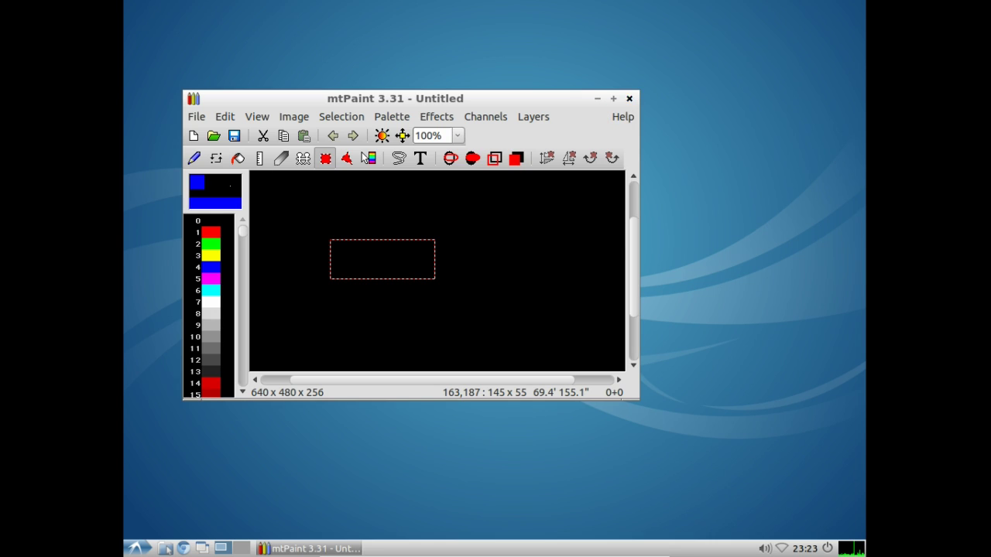
left_click(629, 98)
left_click(138, 548)
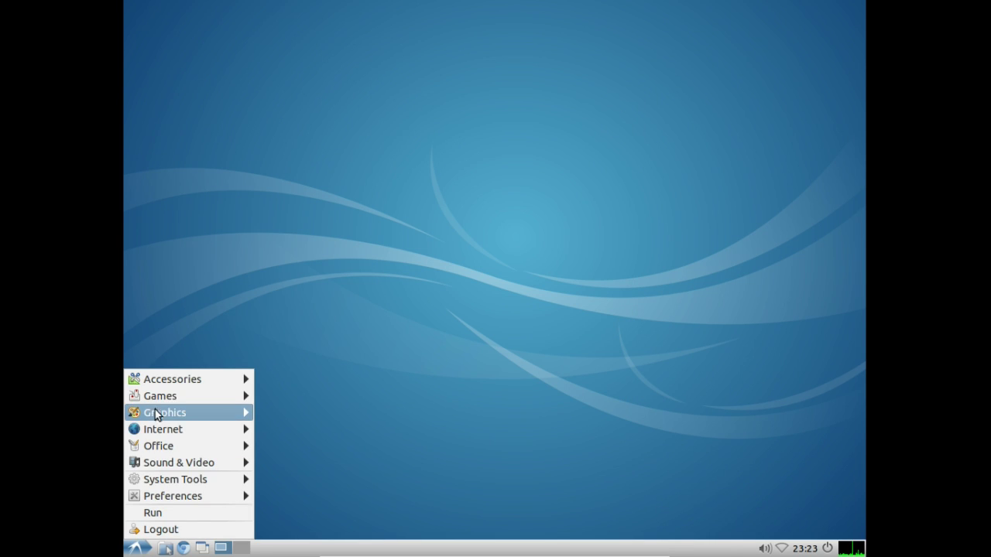
mouse_move(164, 430)
mouse_move(166, 411)
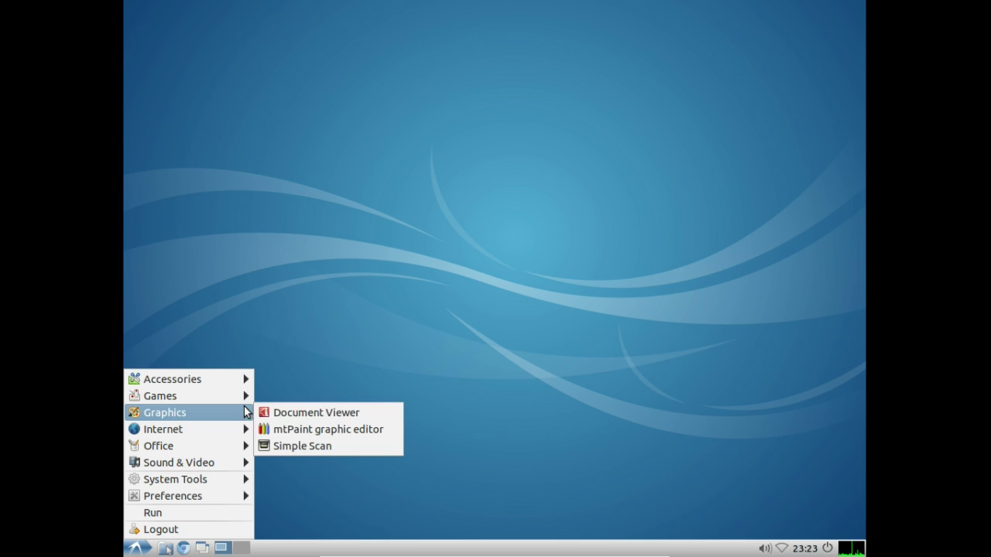
left_click(304, 430)
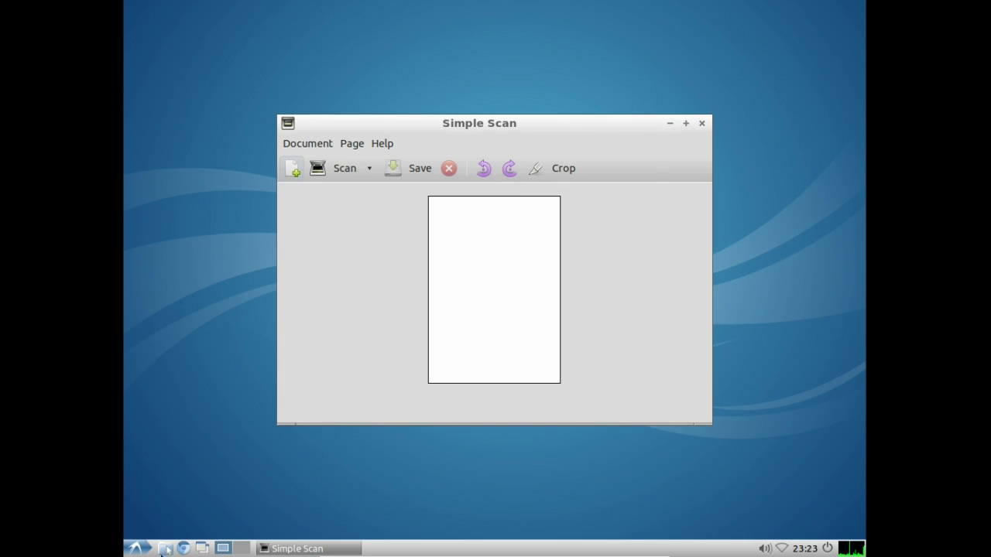
left_click(701, 123)
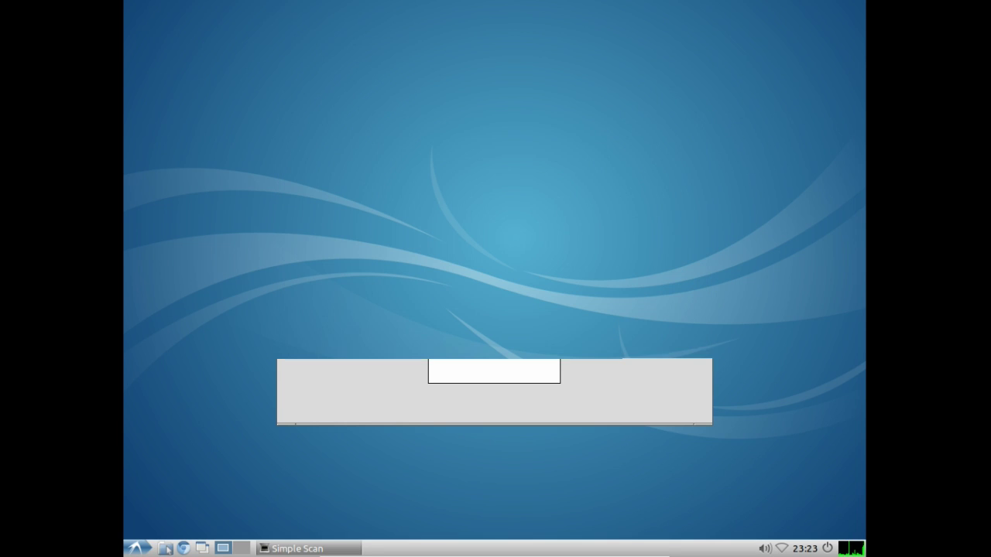
left_click(137, 548)
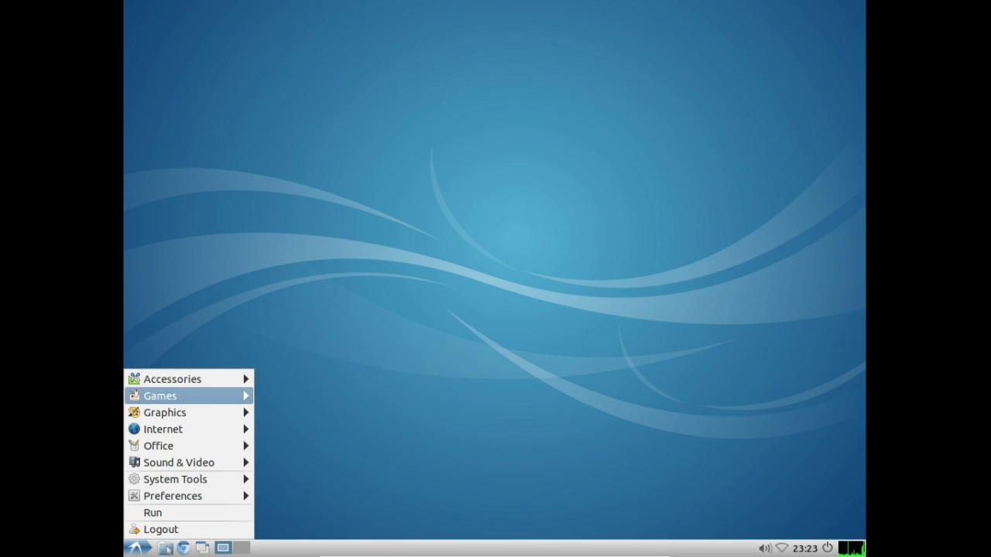
Step: Launch Chromium, then start Pidgin, dismiss its account prompt and restore its Buddy List
mouse_move(188, 412)
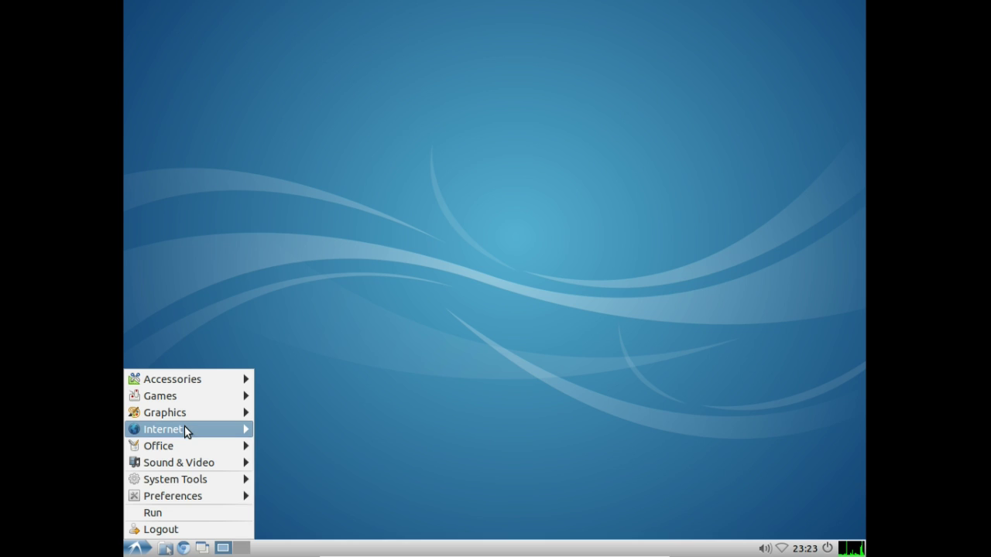
left_click(282, 434)
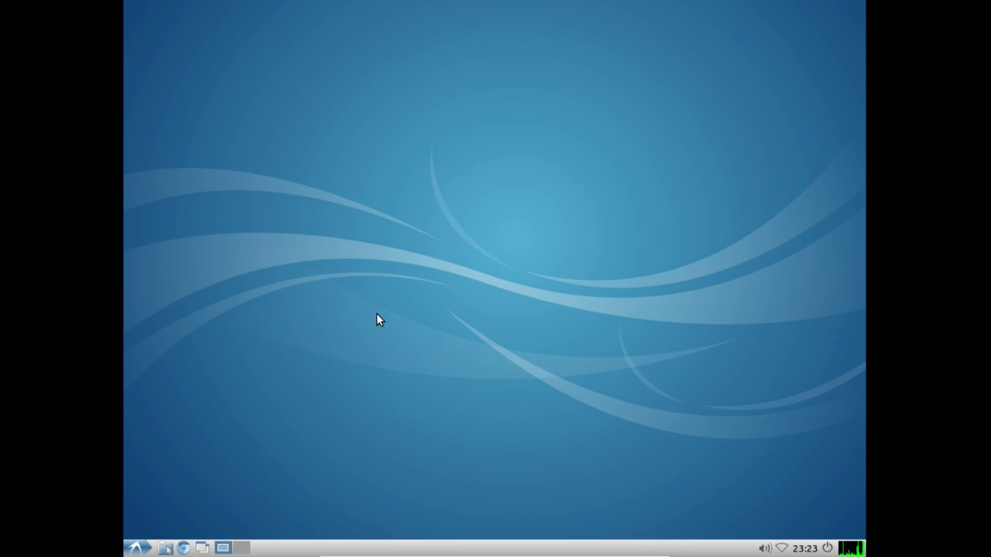
left_click(135, 547)
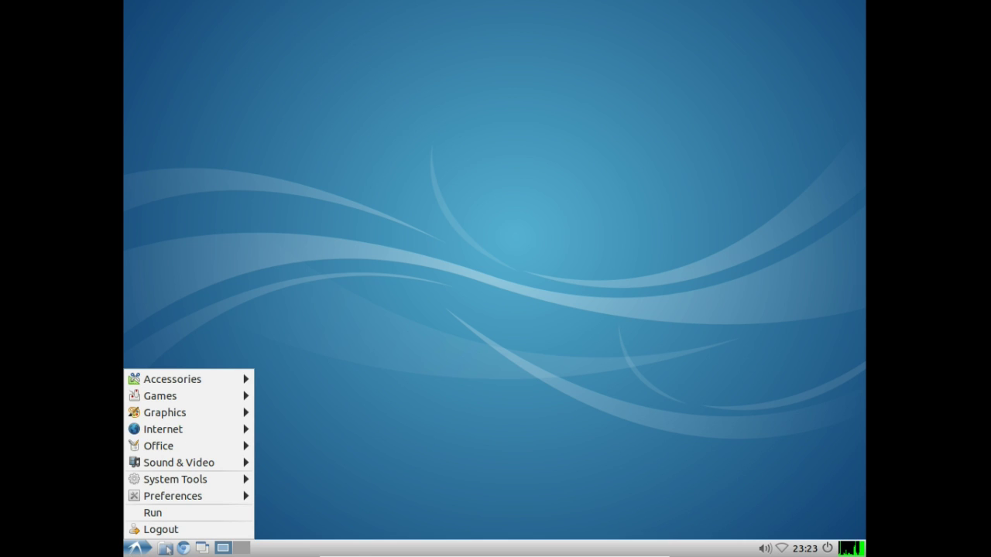
left_click(360, 415)
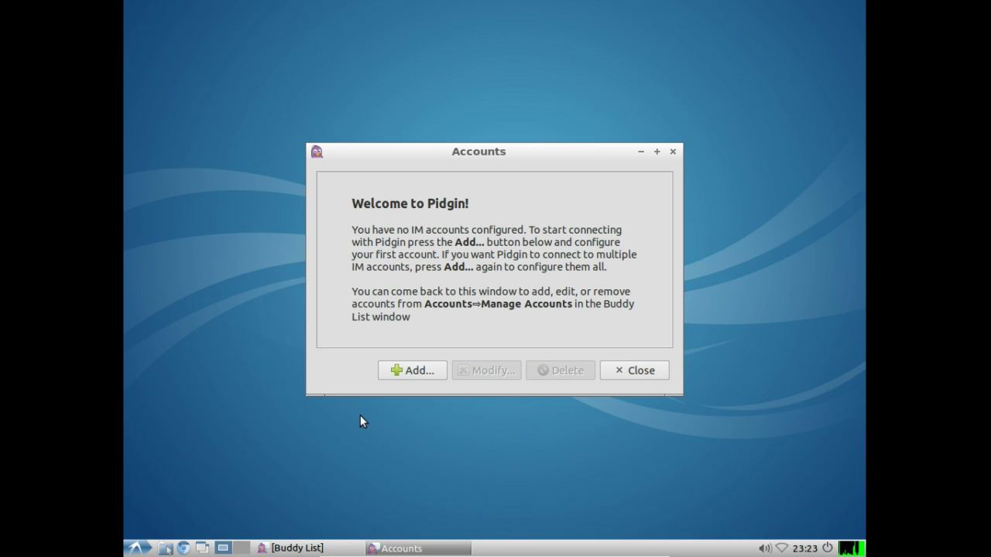
left_click(630, 371)
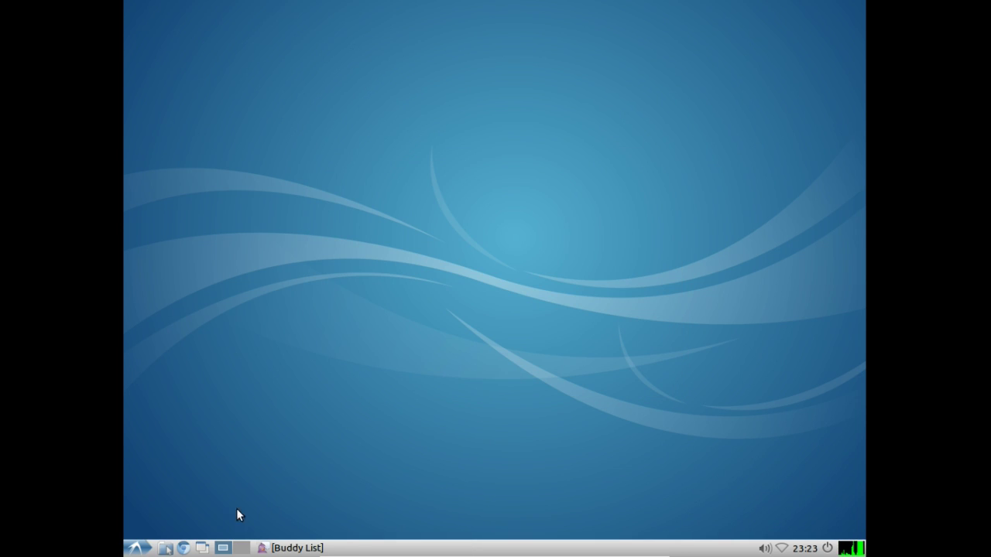
left_click(294, 548)
Step: Launch LXTerminal from the Accessories menu
left_click(136, 547)
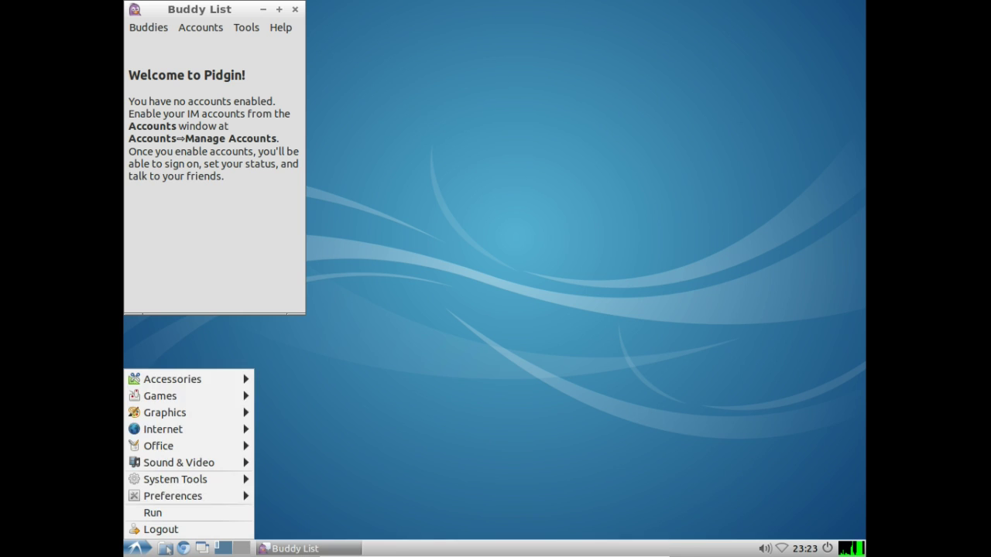
mouse_move(174, 379)
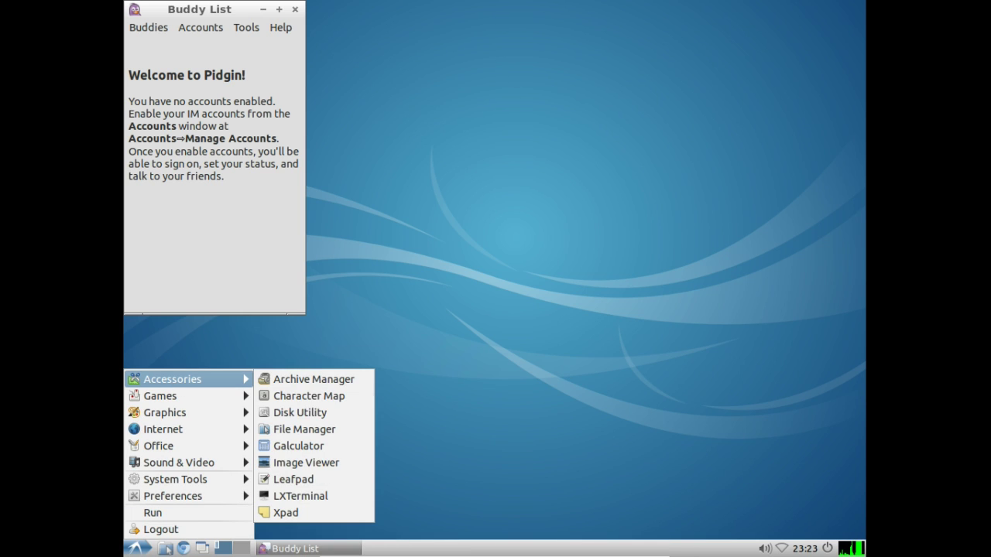
left_click(315, 498)
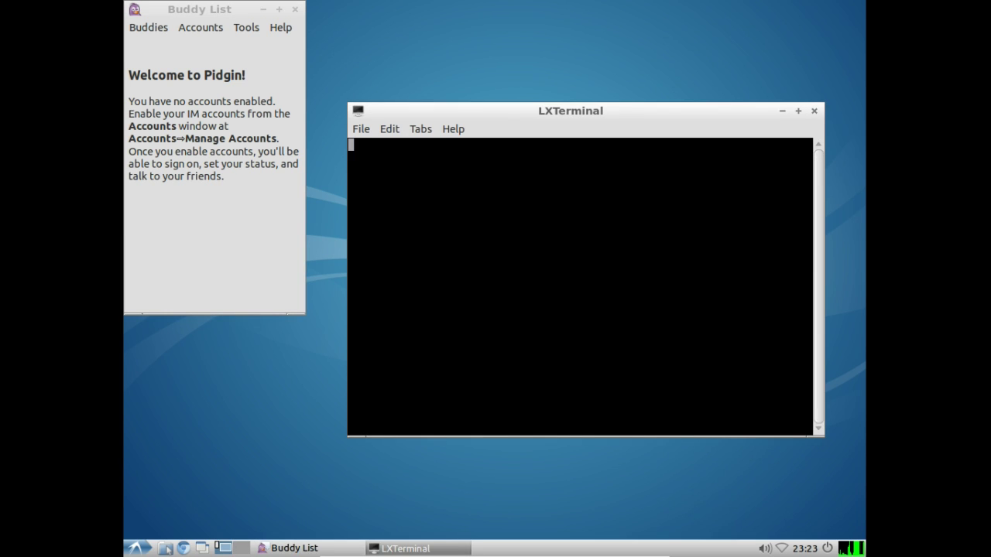
Step: Run finch in LXTerminal to confirm it isn't installed, then exit the terminal
type("finch")
key("Return")
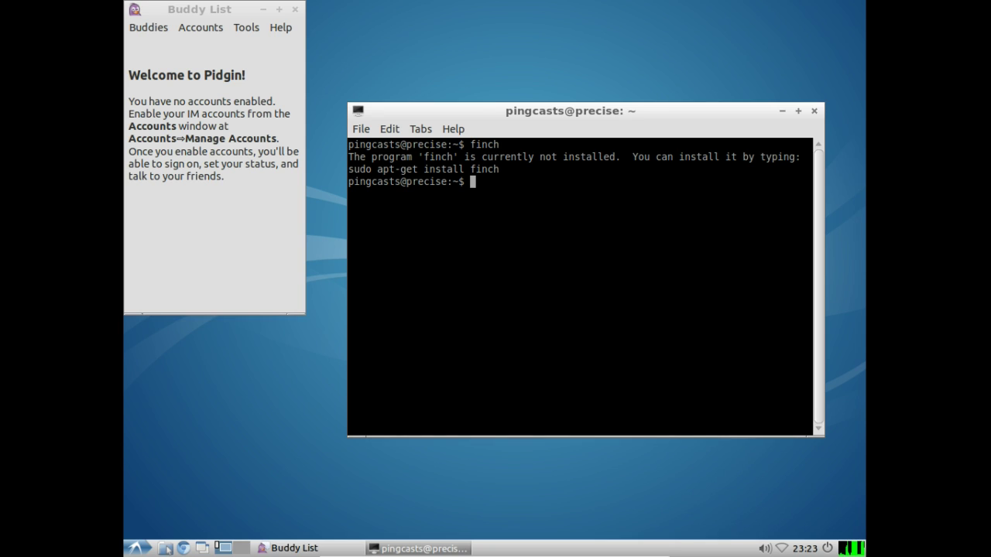
type("exit")
key("Return")
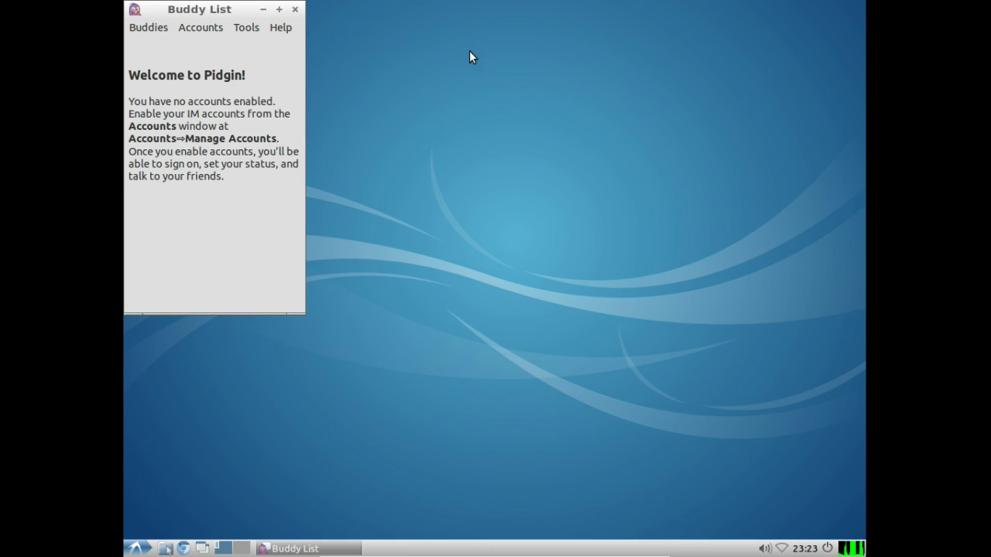
Step: Close Pidgin's Buddy List after a glance at its account options
left_click(190, 27)
left_click(195, 9)
left_click(295, 9)
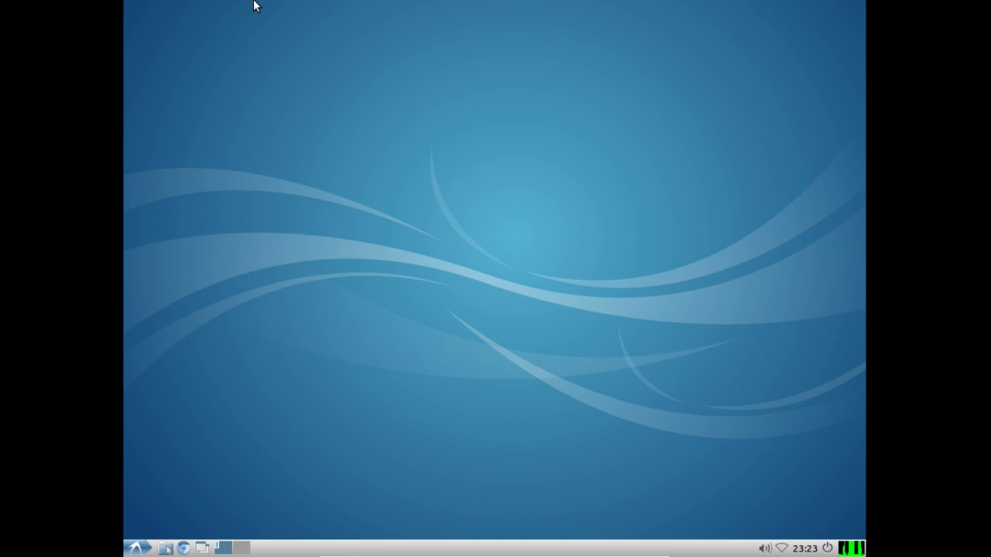
Step: Browse the Accessories and Games entries in the applications menu
left_click(137, 545)
key("Up")
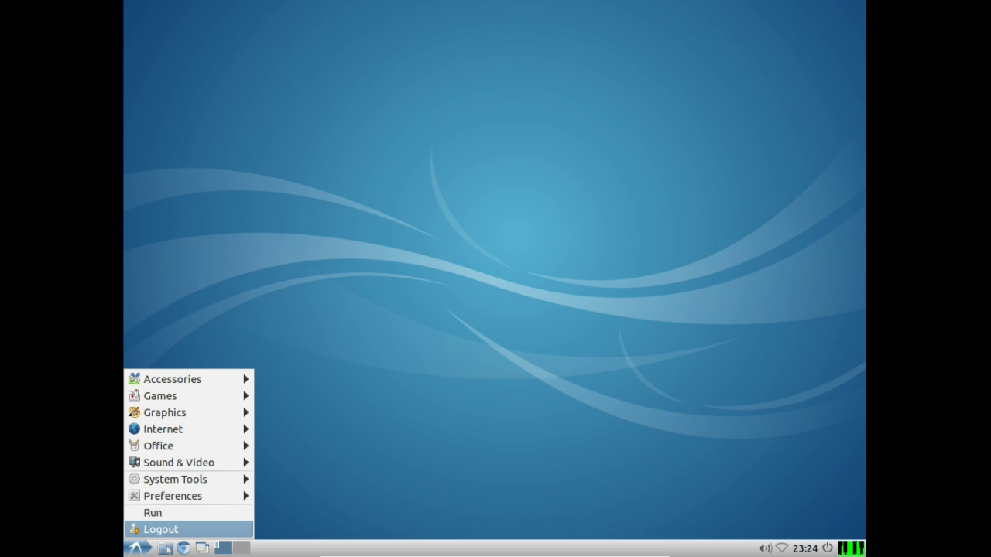
mouse_move(223, 387)
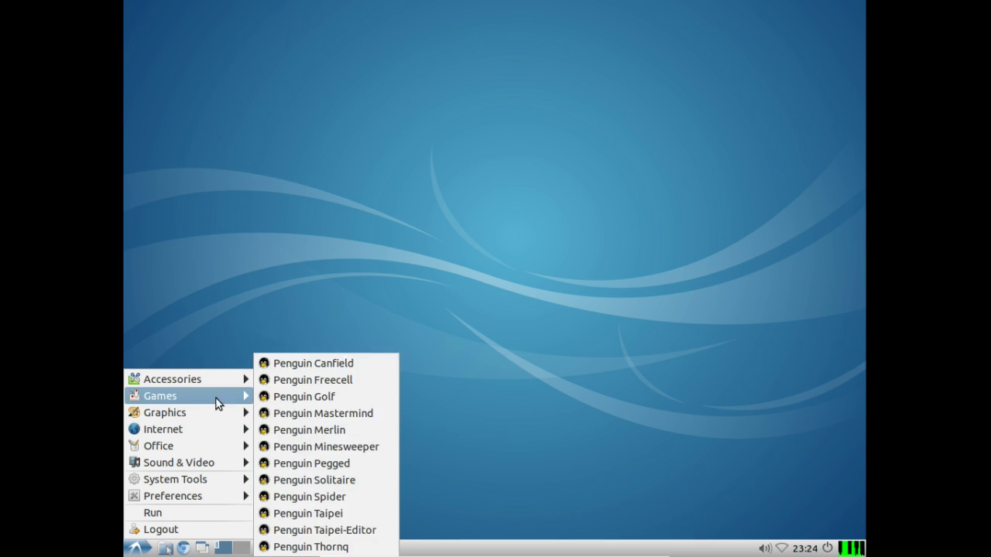
mouse_move(206, 429)
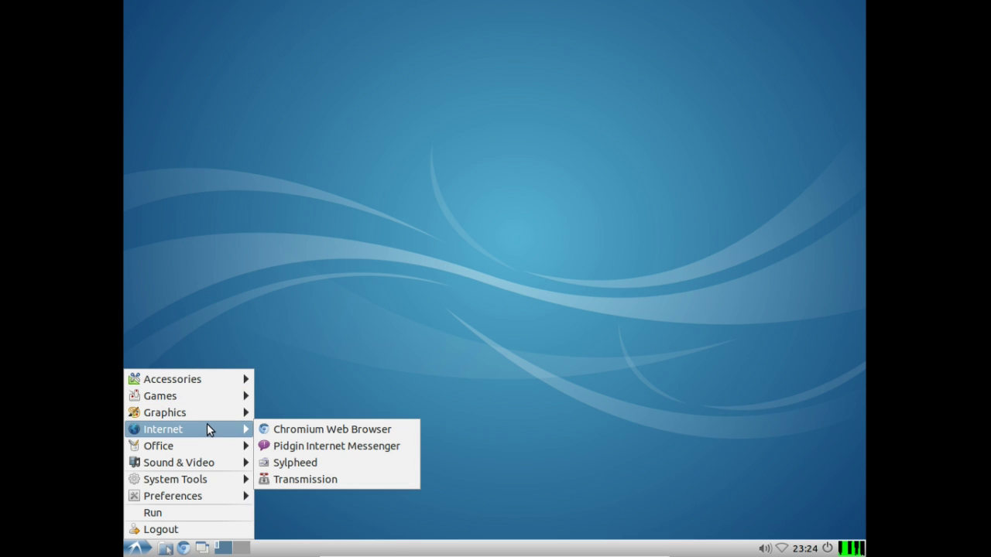
Step: Launch Sylpheed, create its default mailbox, skip account setup, and close it
left_click(296, 465)
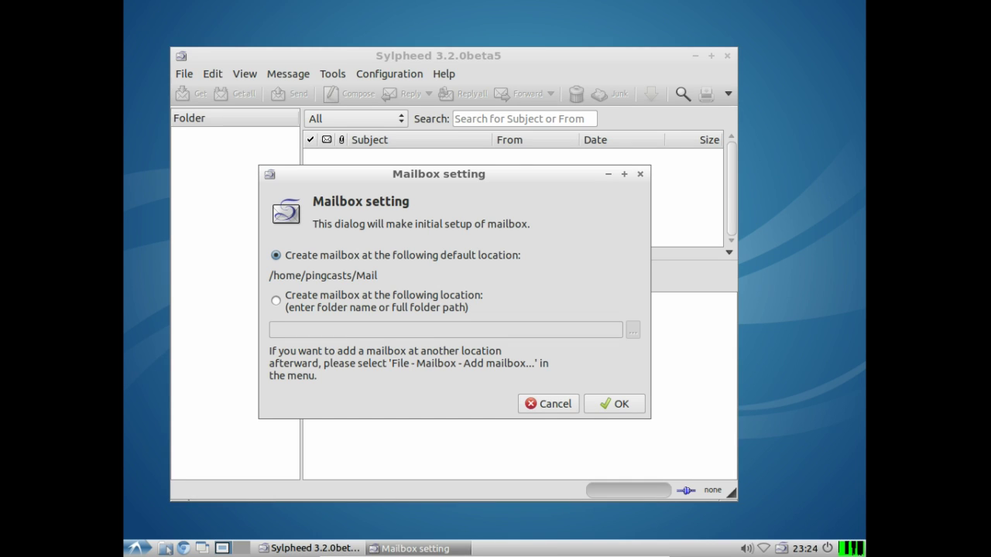
left_click(631, 403)
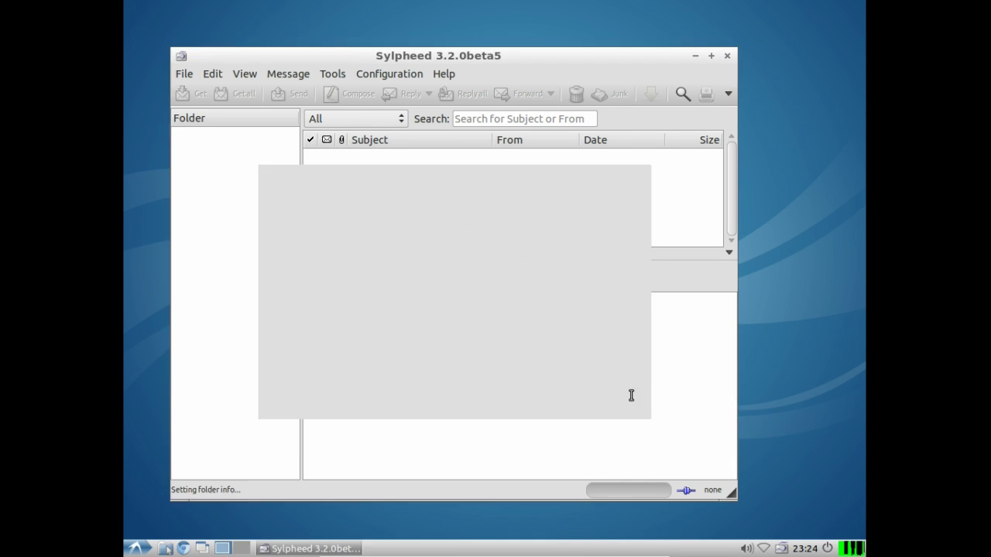
left_click(609, 442)
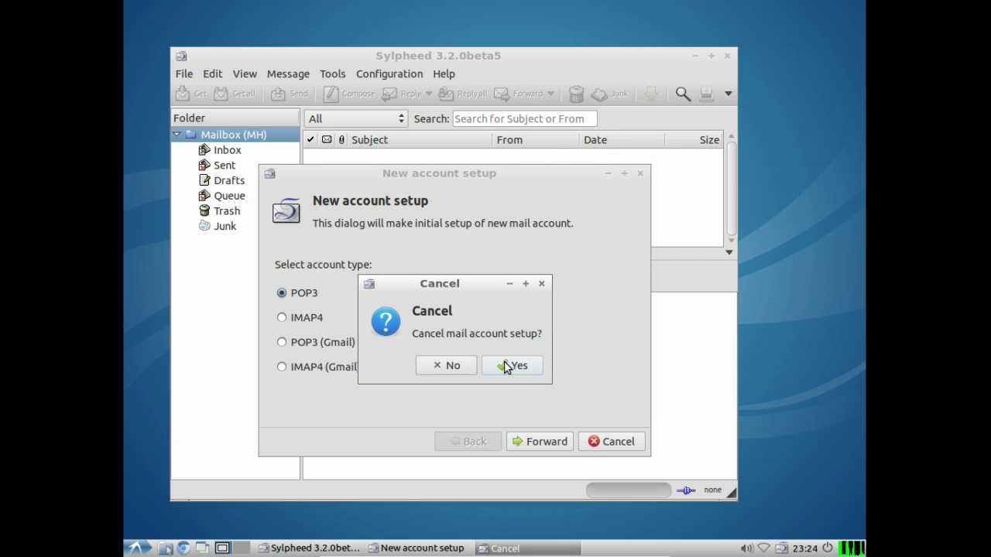
left_click(506, 366)
left_click(727, 57)
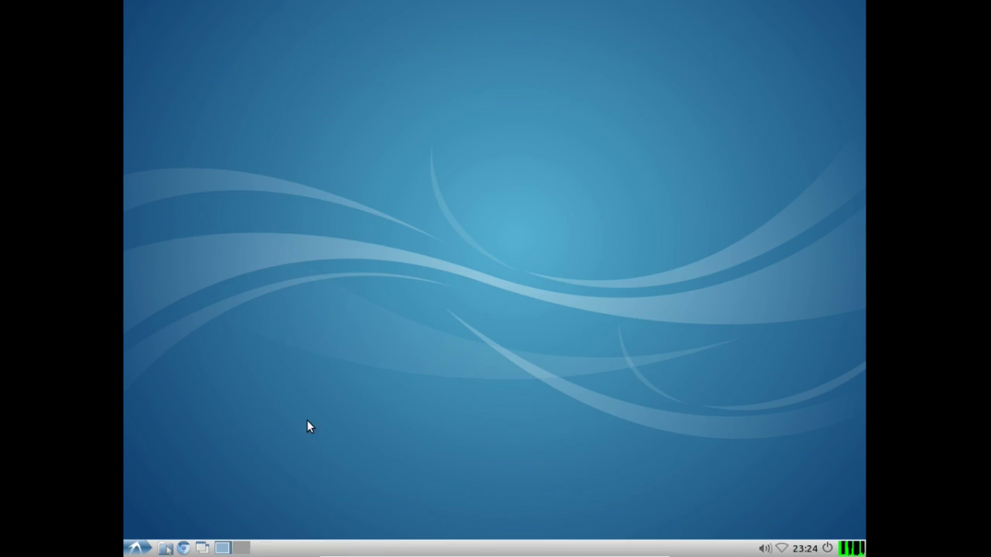
Step: Launch Transmission from Internet, accept its file-sharing notice, and quit it
left_click(137, 548)
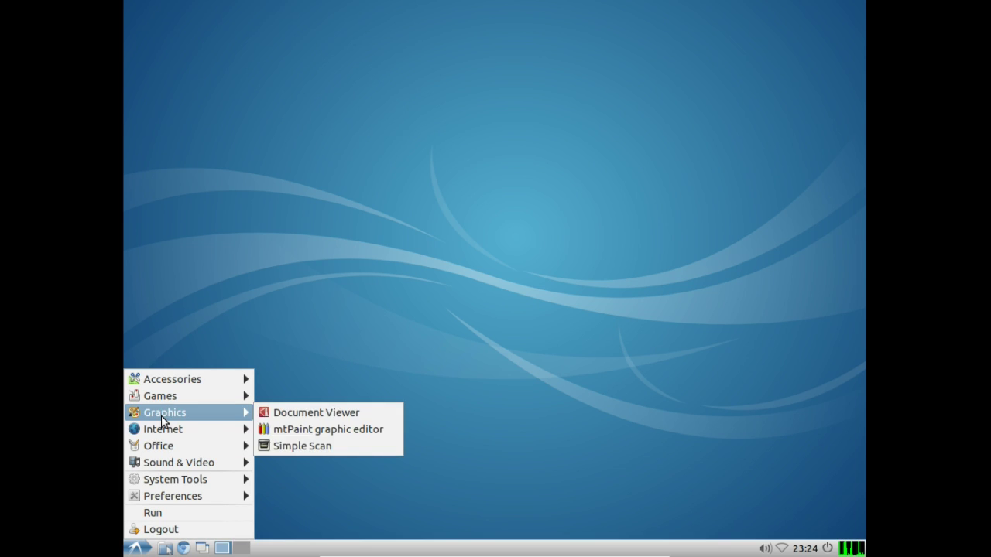
mouse_move(162, 428)
left_click(298, 480)
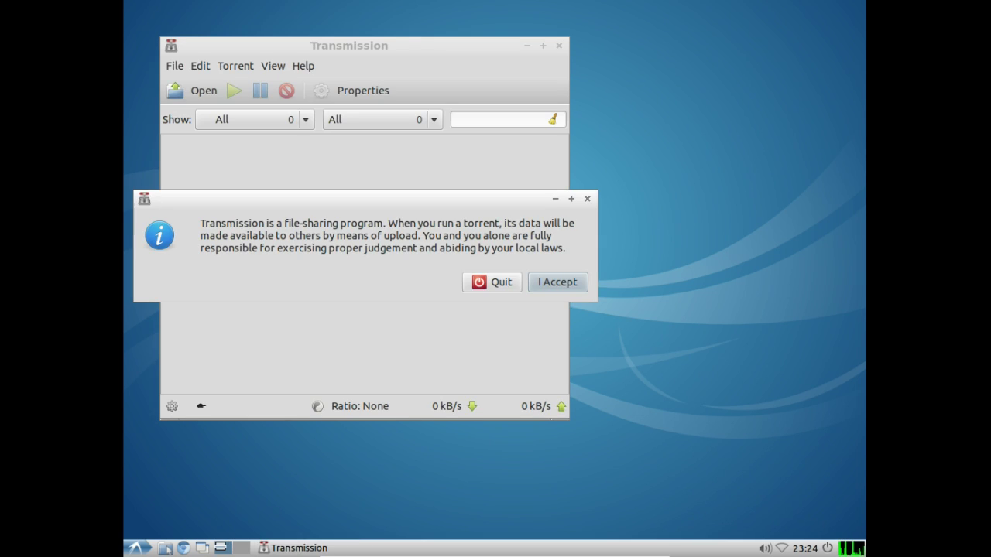
left_click(555, 284)
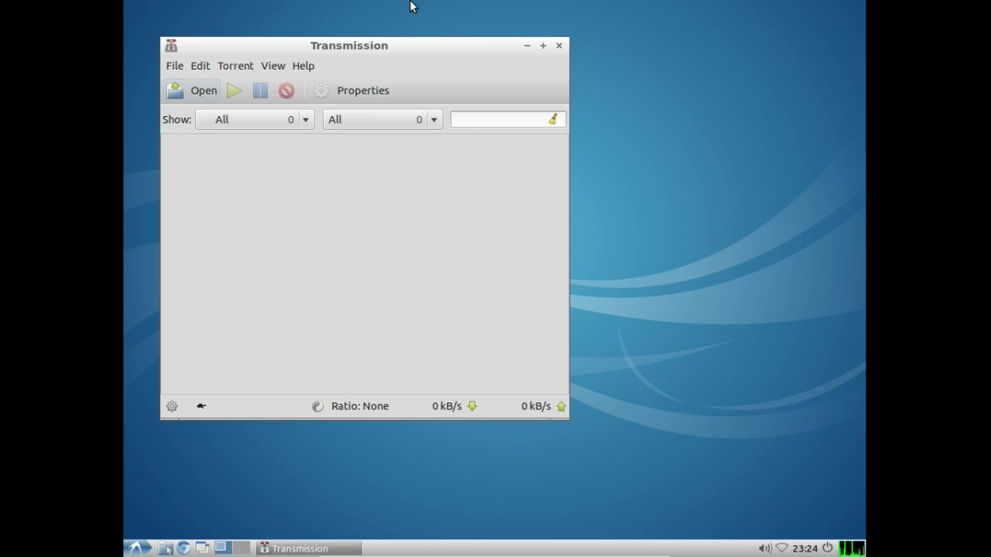
key("ctrl+q")
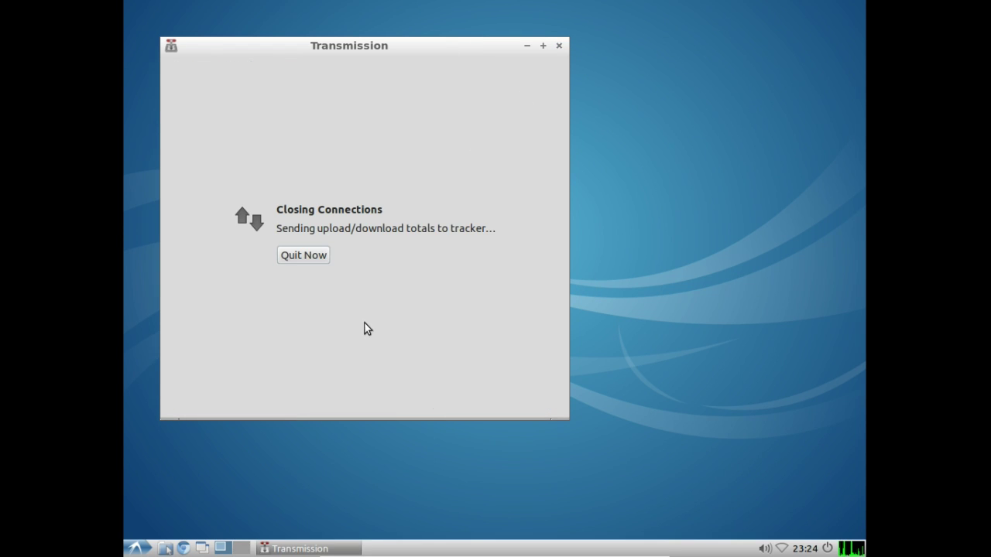
left_click(135, 548)
Step: Open a blank AbiWord document from Office, then close it
mouse_move(163, 429)
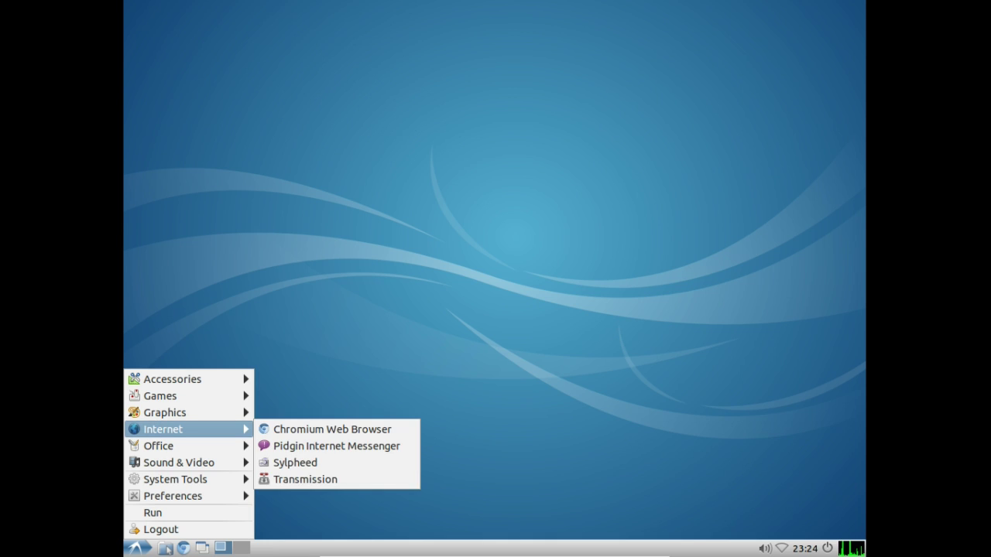
mouse_move(170, 446)
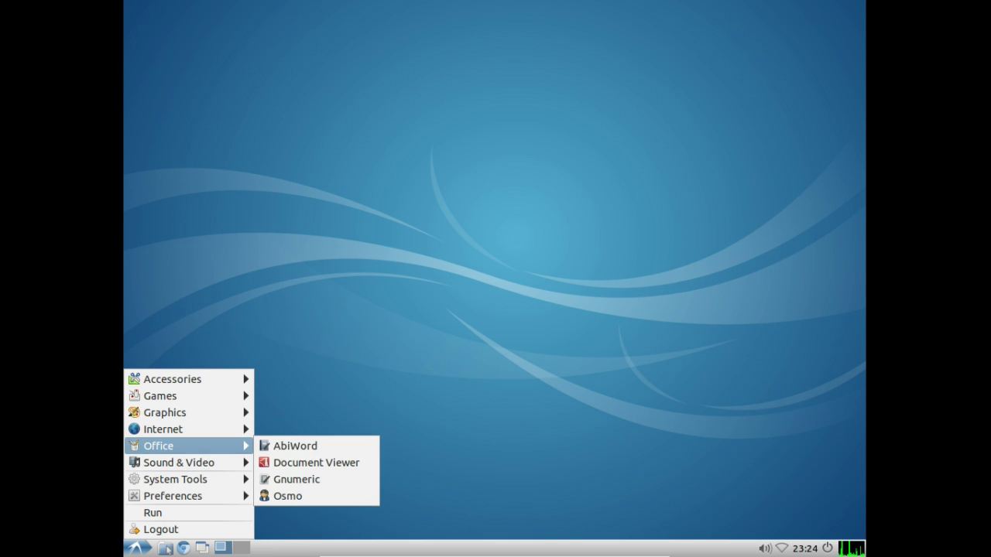
left_click(283, 447)
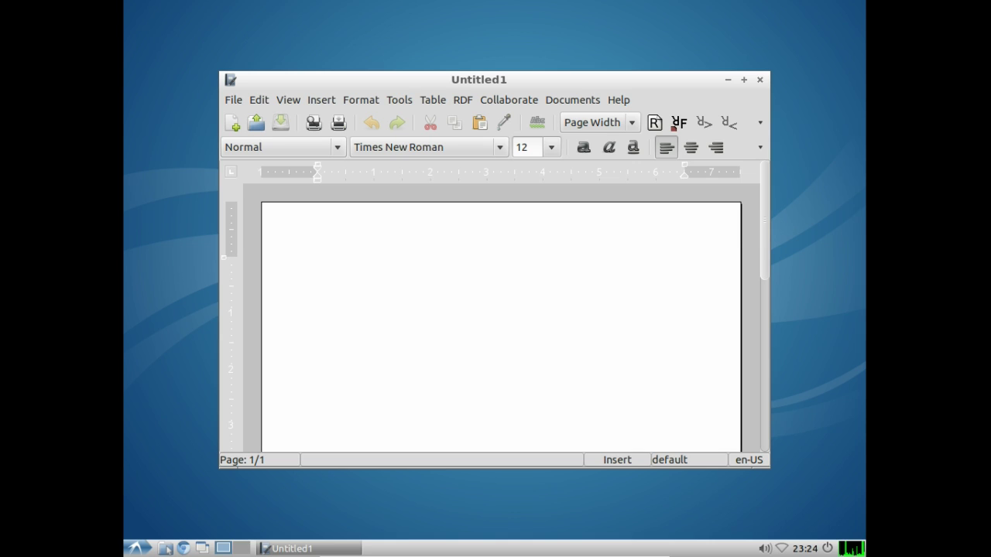
left_click_drag(764, 232, 739, 198)
left_click(759, 80)
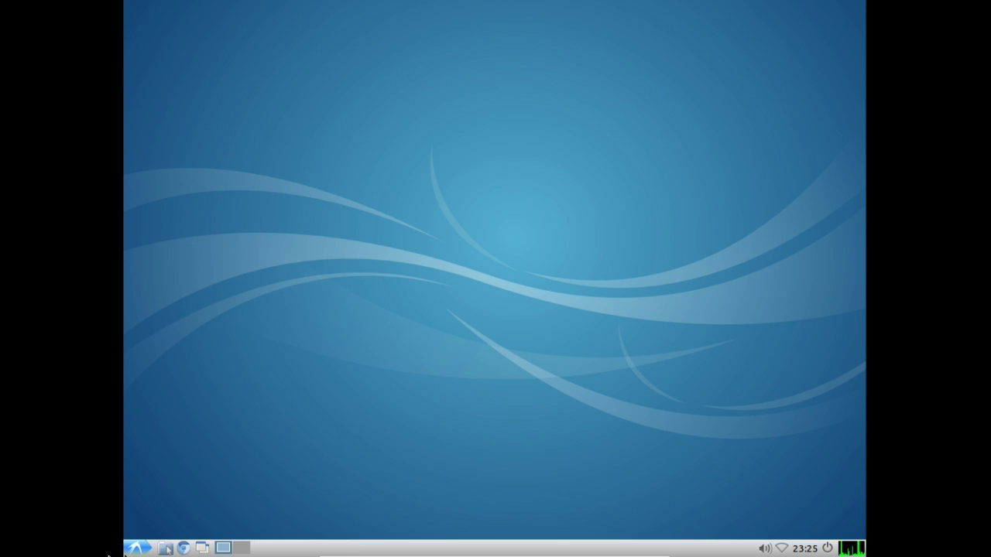
Step: Open a blank Gnumeric Book1 workbook, then close it
left_click(135, 548)
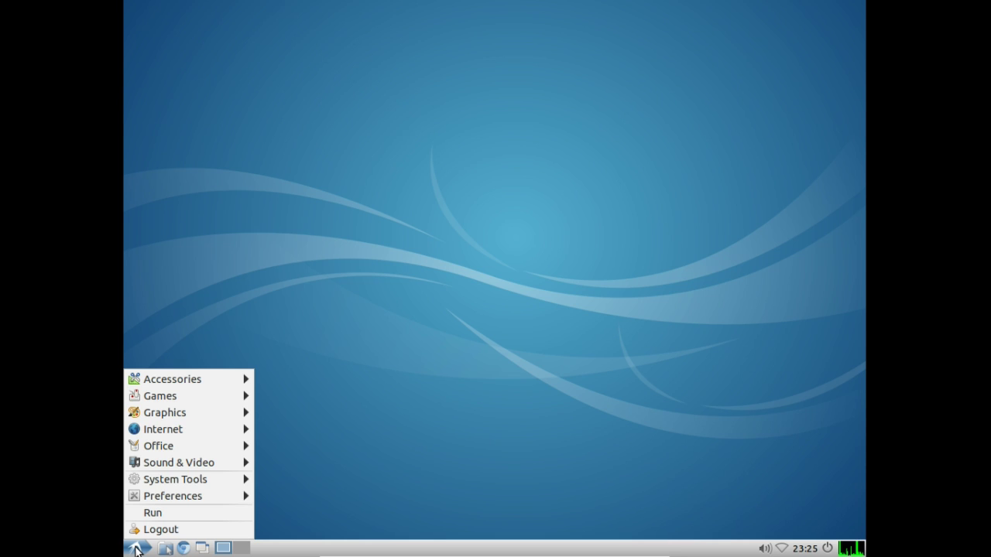
mouse_move(133, 428)
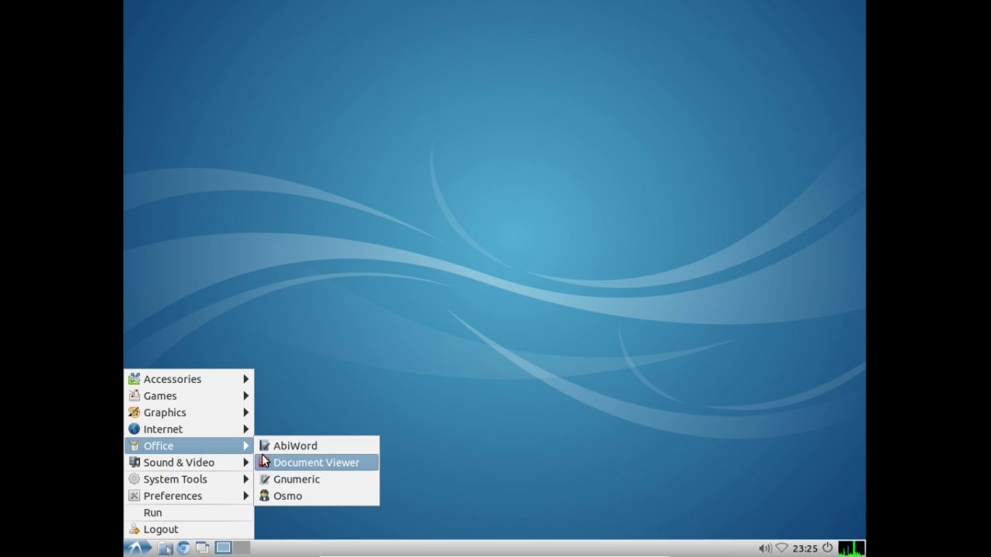
left_click(276, 481)
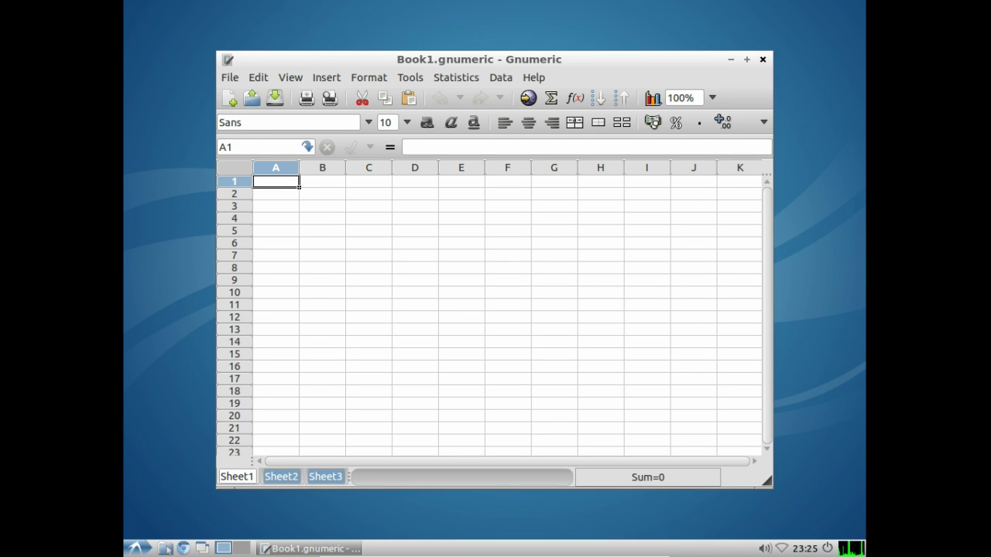
left_click(763, 59)
left_click(136, 548)
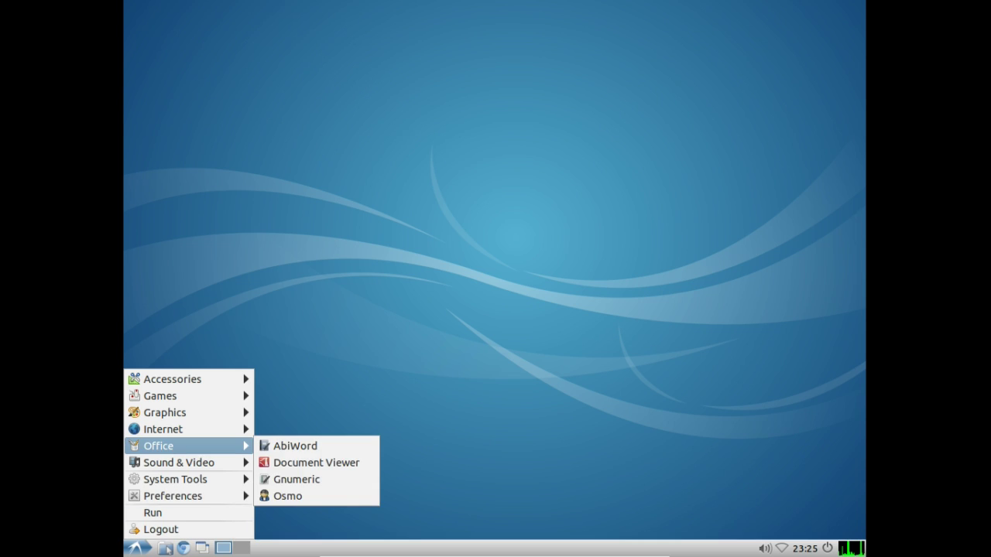
Step: Launch Osmo, look through its Tasks, Contacts and Notes views, and close the window
mouse_move(178, 429)
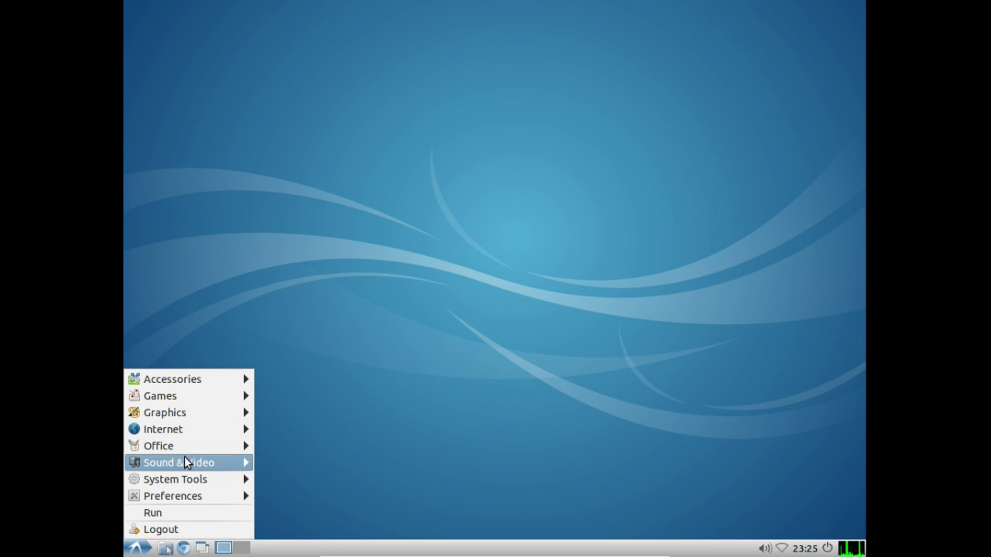
mouse_move(221, 449)
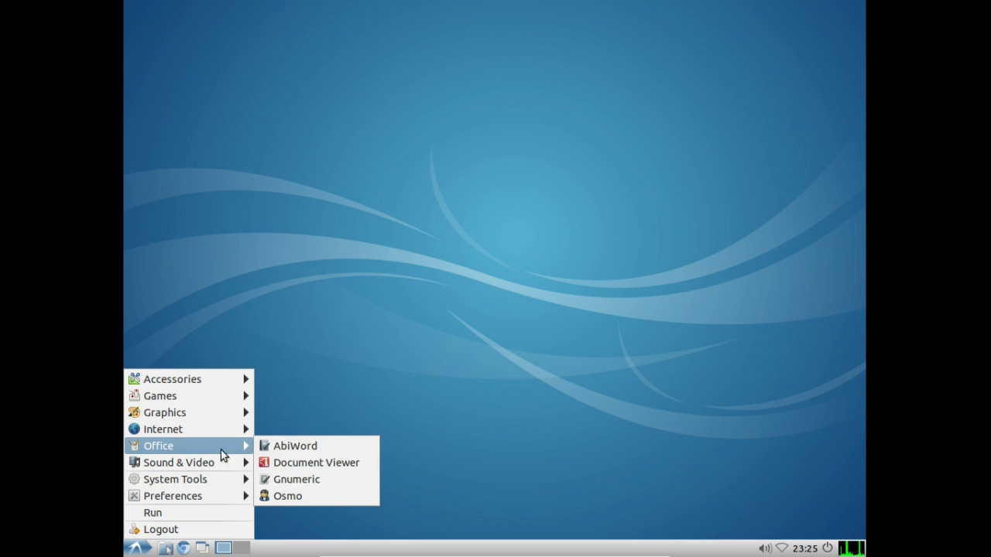
left_click(296, 495)
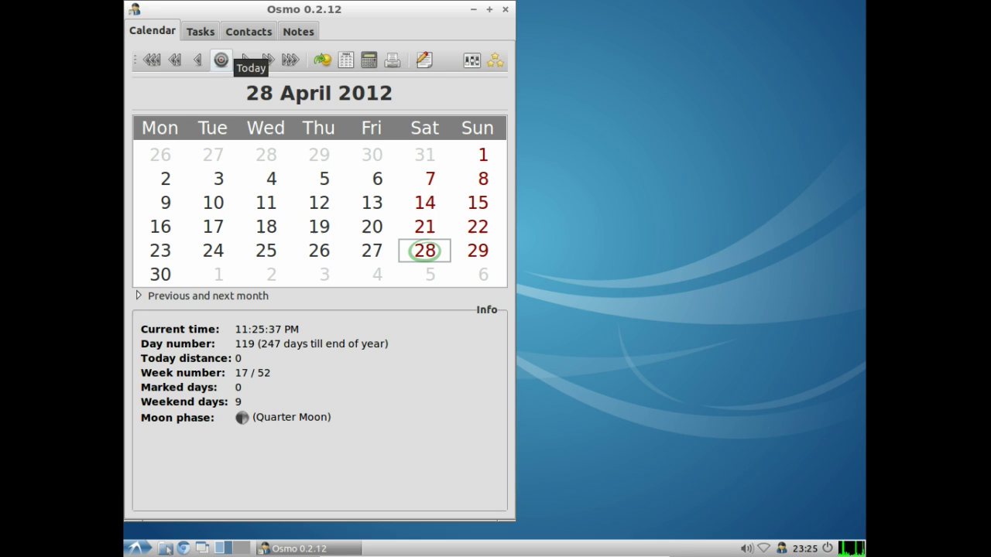
left_click(203, 34)
left_click(244, 34)
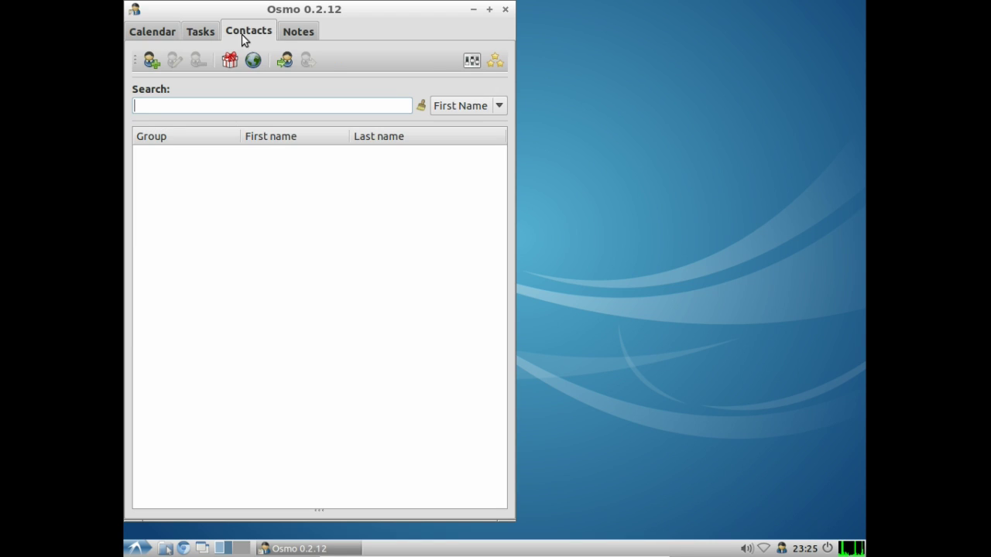
left_click(297, 31)
left_click(505, 9)
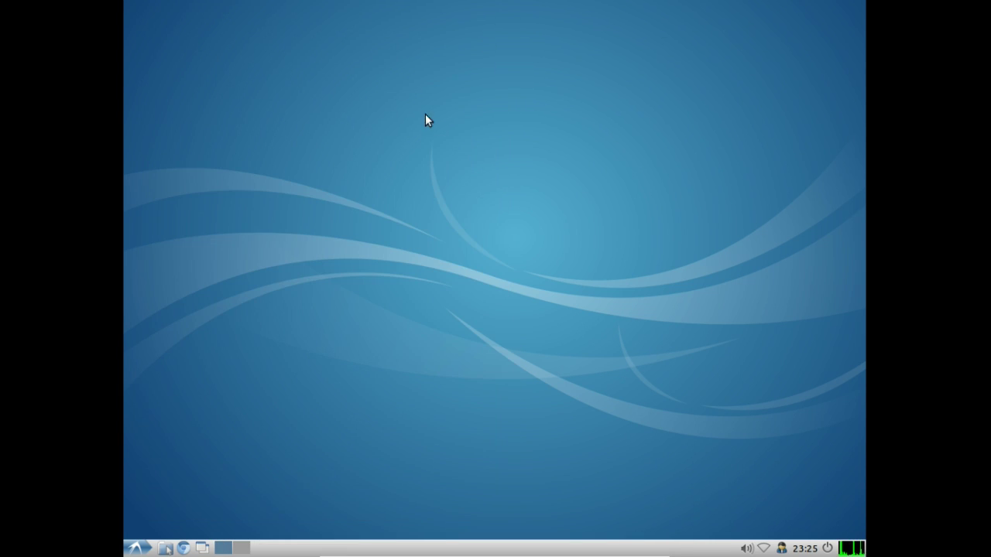
Step: Quit Osmo completely from its tray icon
left_click(136, 548)
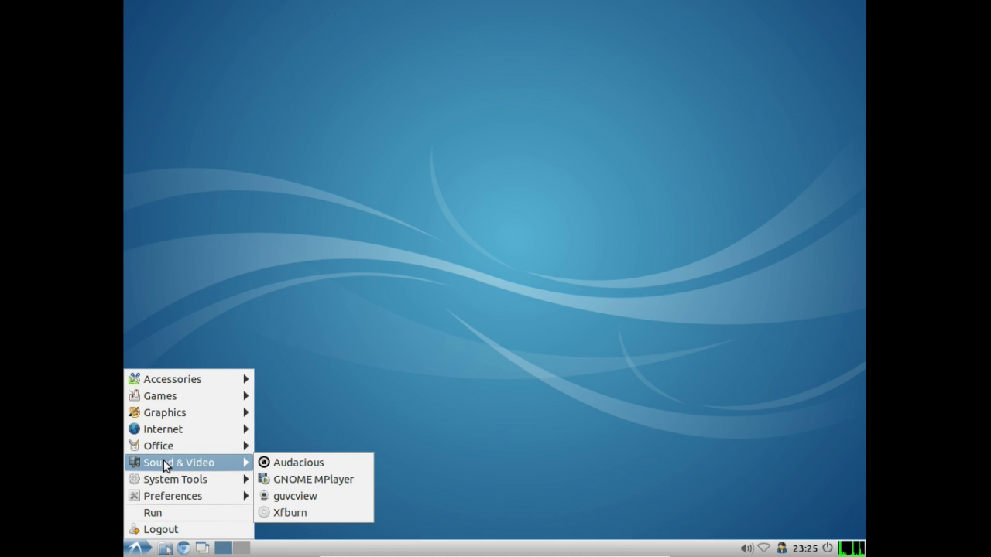
left_click(765, 539)
right_click(781, 548)
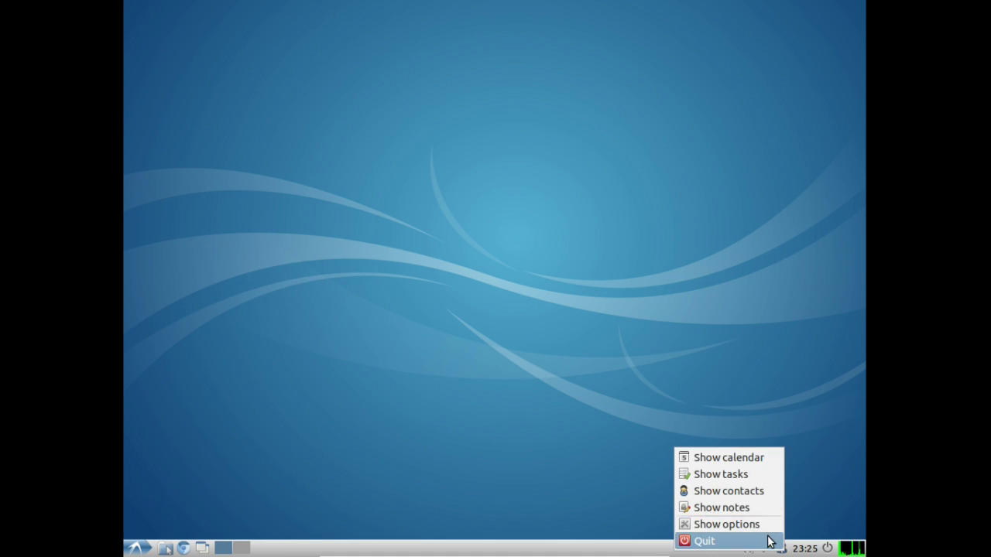
left_click(769, 539)
left_click(143, 545)
Step: Launch Audacious from Sound & Video and close it
mouse_move(152, 449)
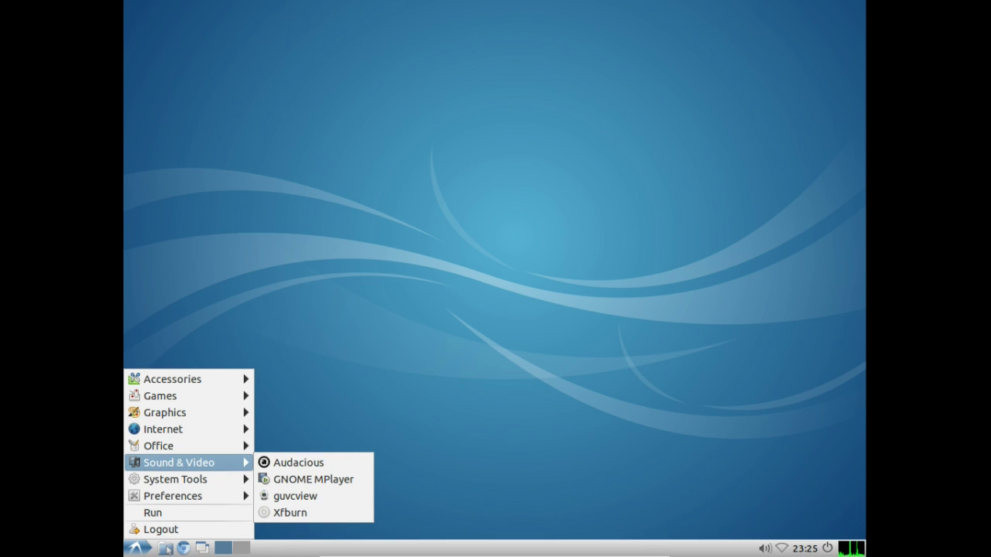
left_click(267, 462)
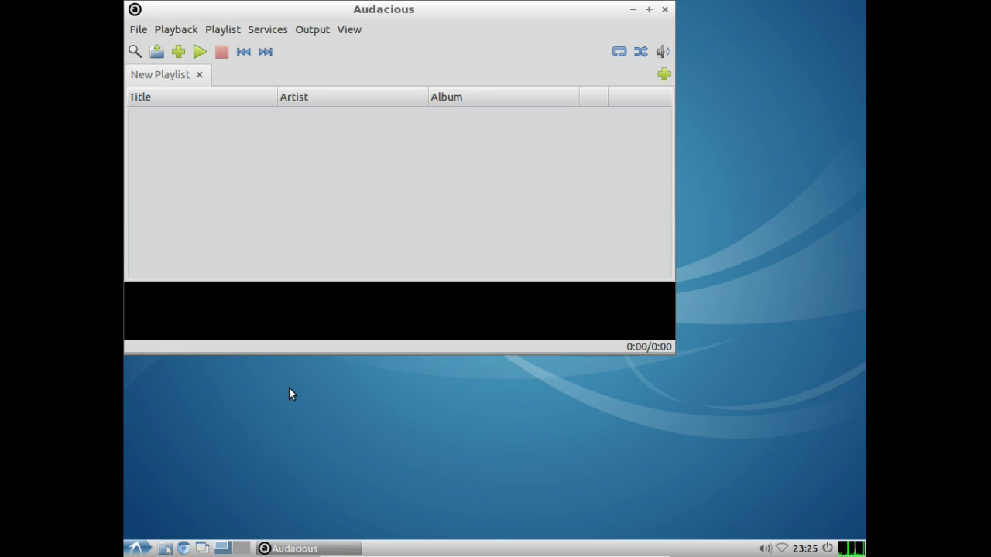
left_click(664, 9)
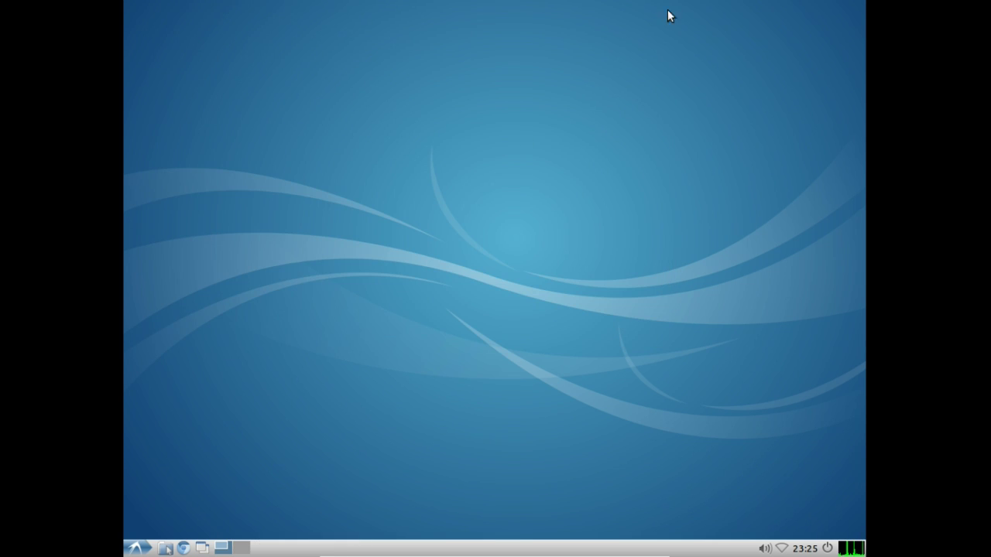
Step: Launch GNOME MPlayer from Sound & Video and close its window
left_click(141, 549)
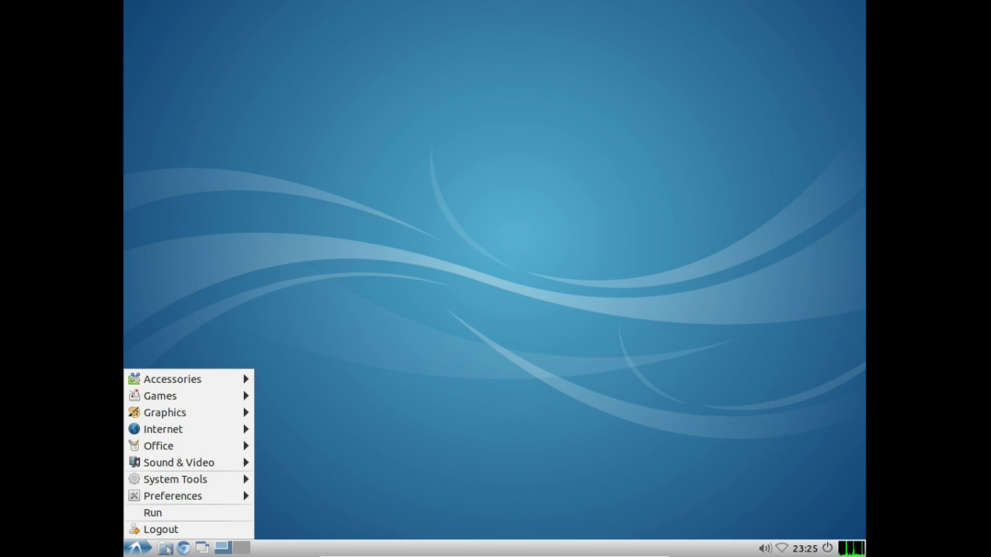
mouse_move(186, 479)
mouse_move(178, 462)
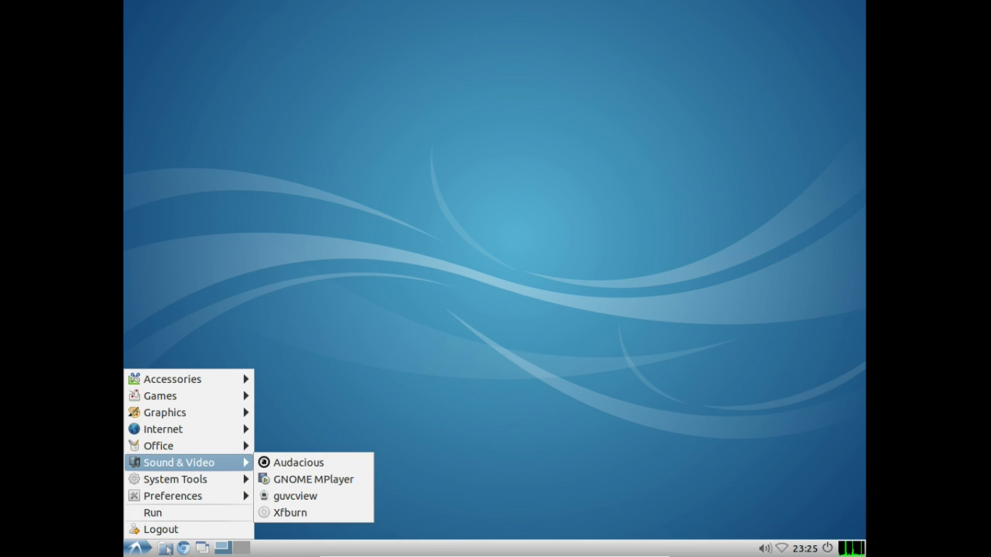
left_click(286, 479)
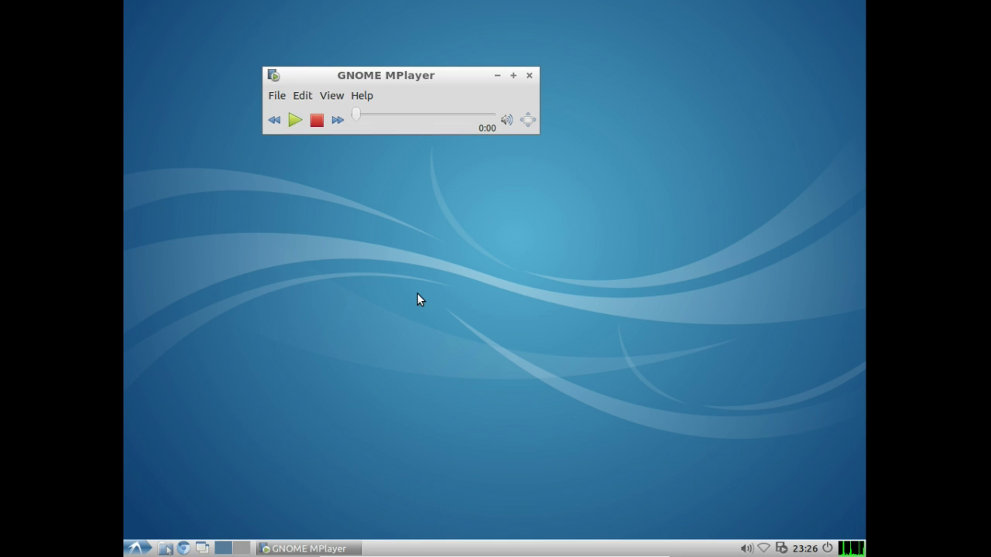
left_click(529, 75)
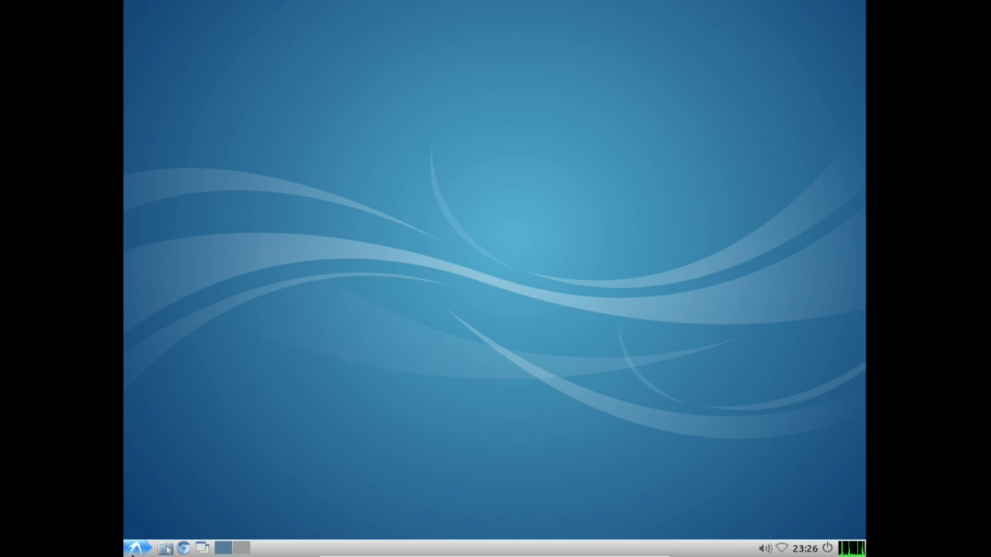
Step: Launch guvcview and dismiss its camera error
left_click(137, 548)
mouse_move(178, 462)
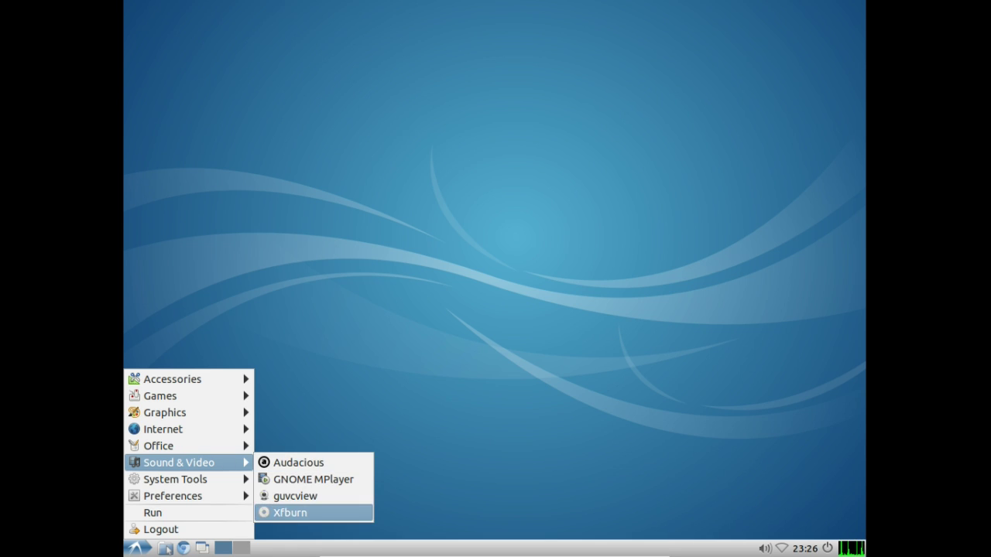
left_click(292, 495)
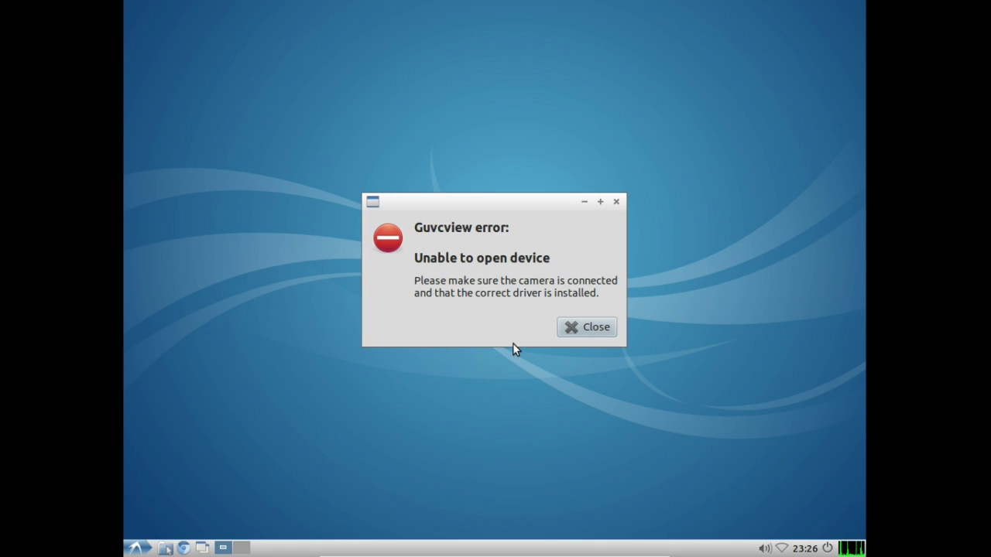
left_click(584, 328)
Step: Launch Xfburn and dismiss the no-burners warning to reach its welcome screen
left_click(137, 548)
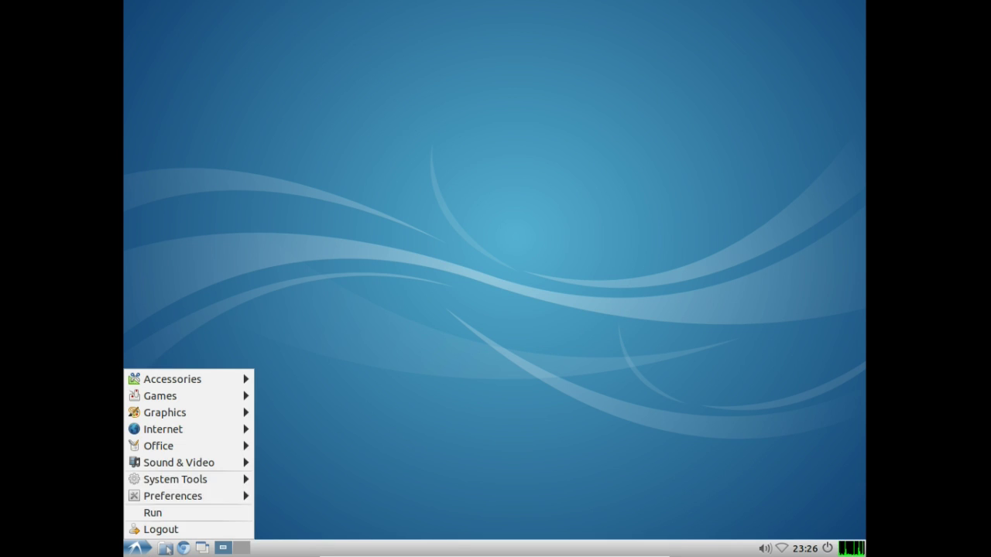
mouse_move(163, 464)
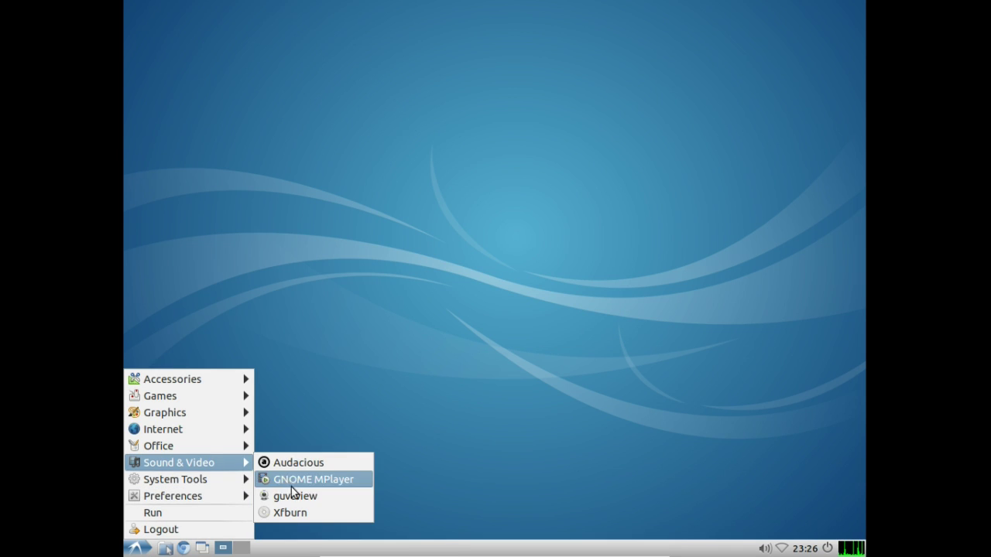
left_click(297, 511)
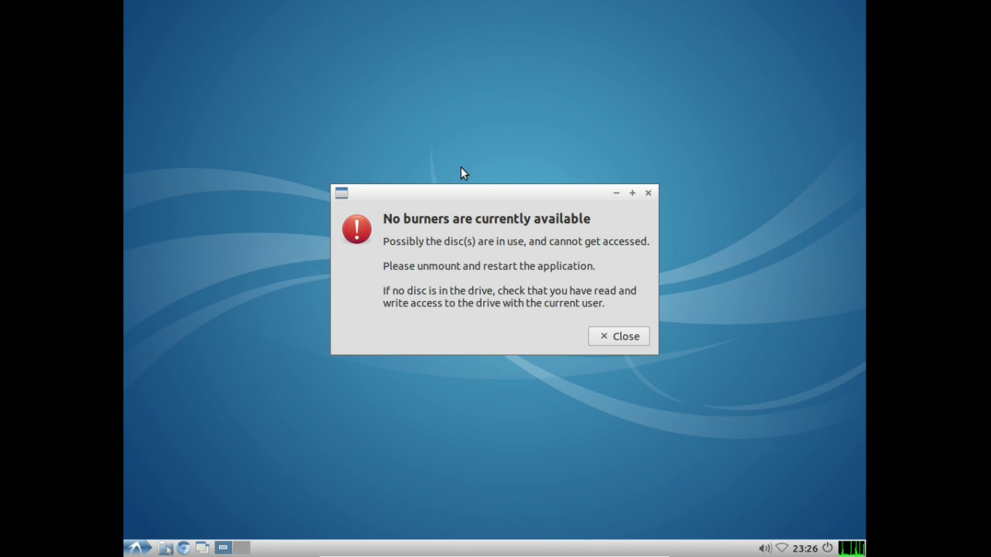
left_click(619, 336)
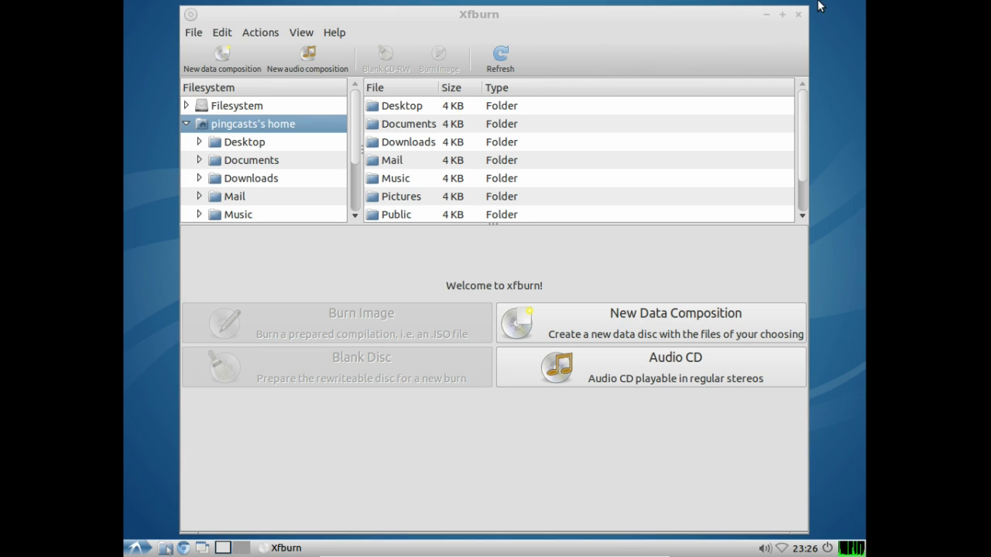
Step: Close Xfburn, then open and close the GDebi Package Installer from System Tools
left_click(798, 14)
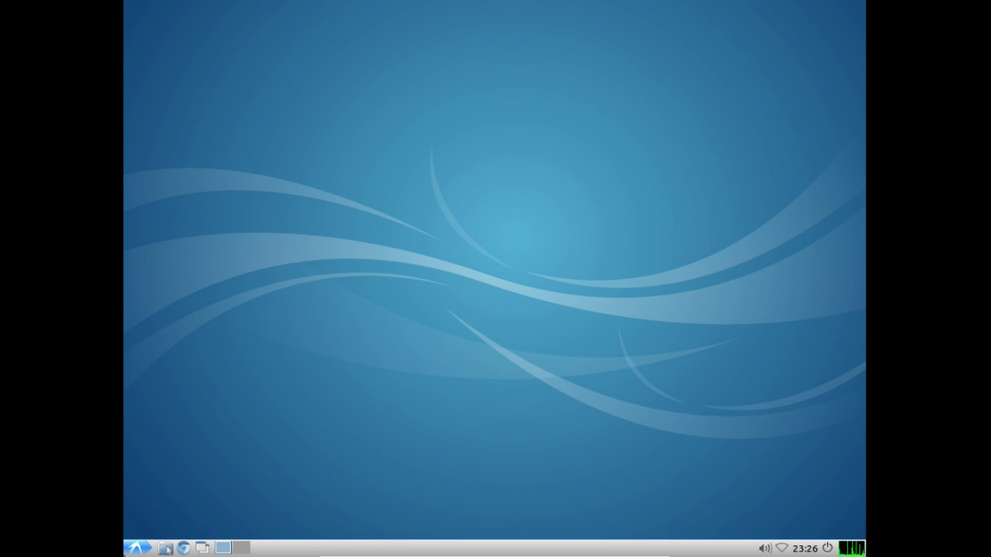
left_click(137, 548)
mouse_move(178, 462)
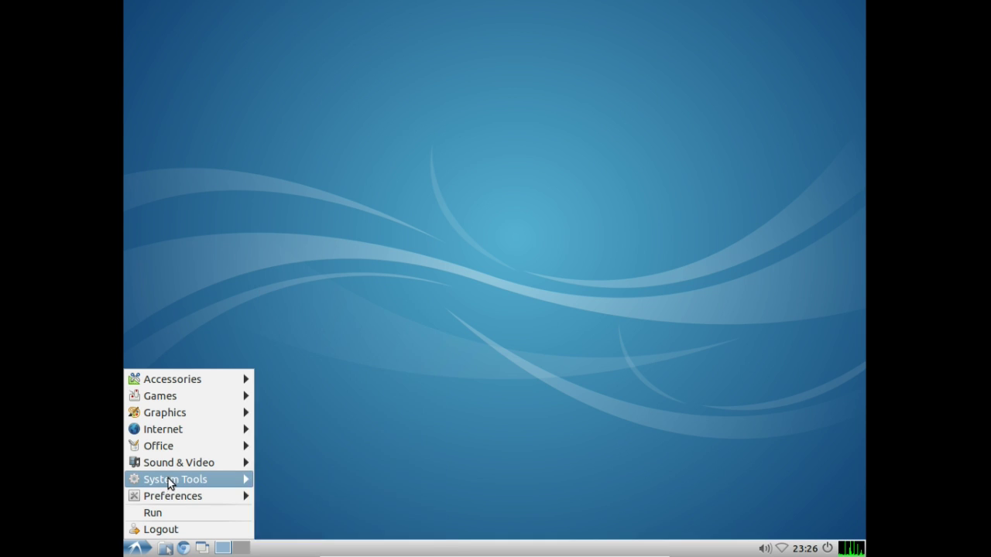
mouse_move(164, 482)
left_click(370, 396)
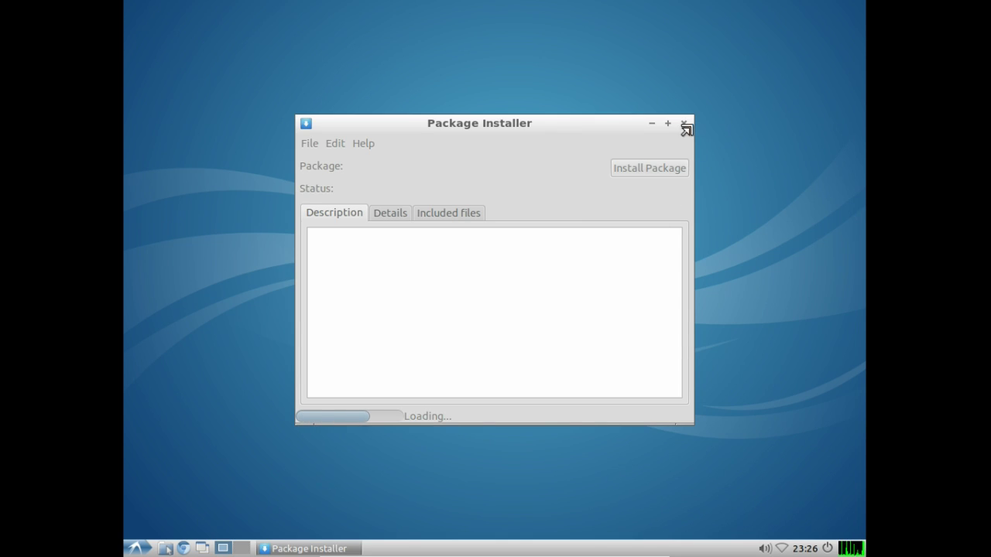
left_click(683, 124)
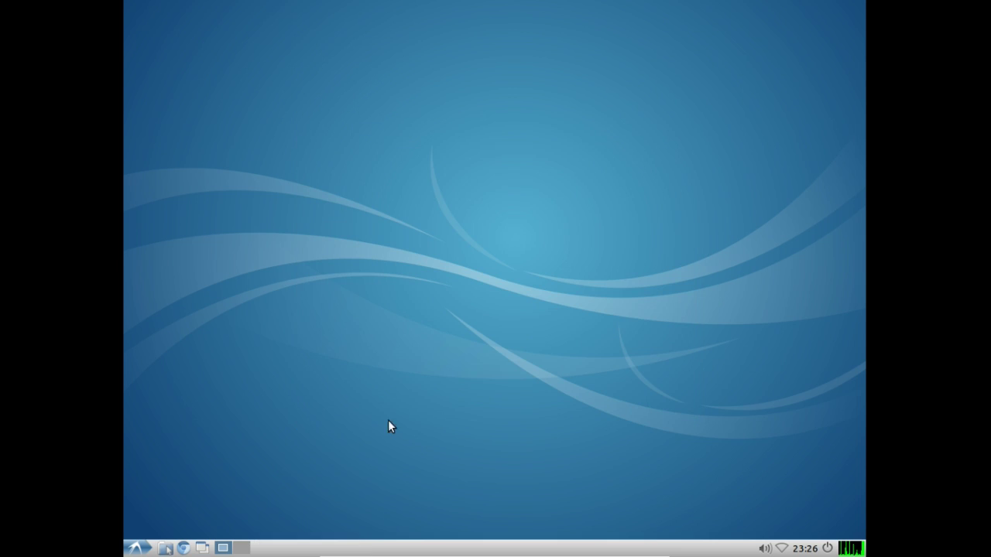
Step: Dismiss the applications list and bring it up again for System Tools
left_click(136, 548)
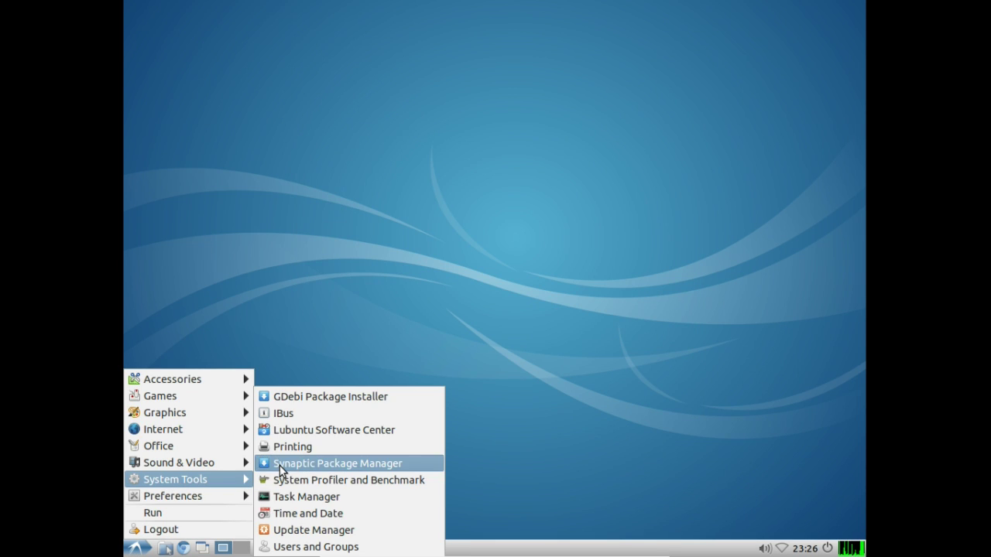
left_click(295, 282)
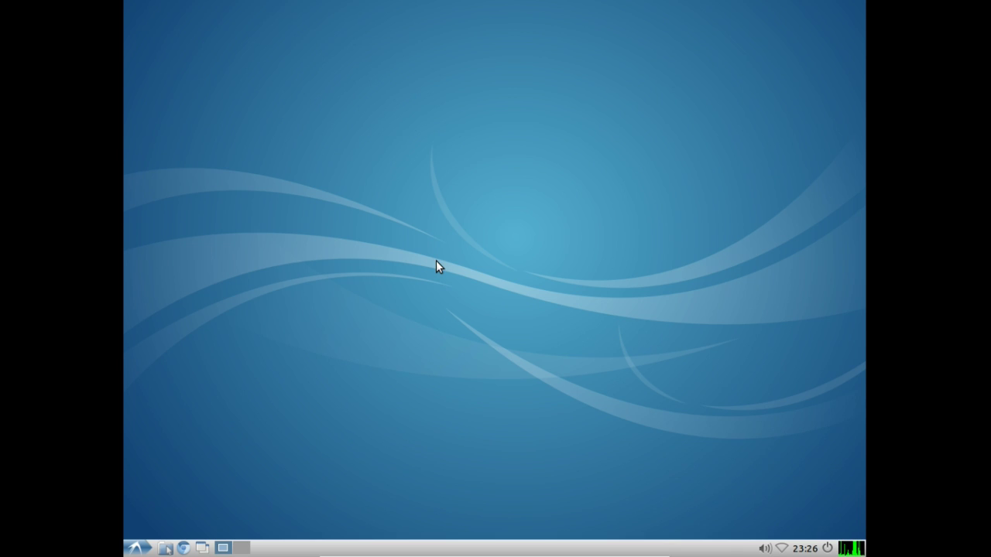
left_click(136, 547)
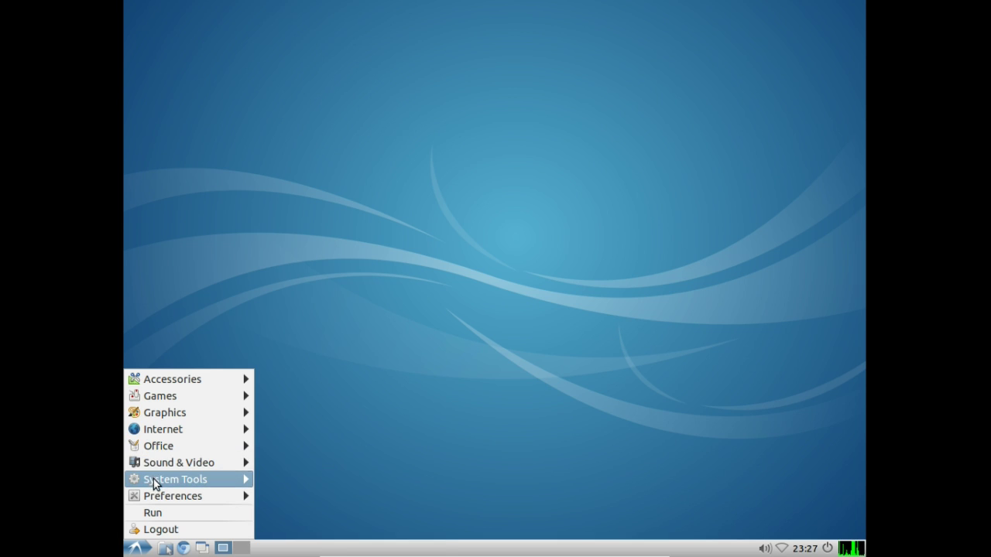
Step: Launch Lubuntu Software Center from System Tools and maximize its window
mouse_move(154, 483)
left_click(325, 430)
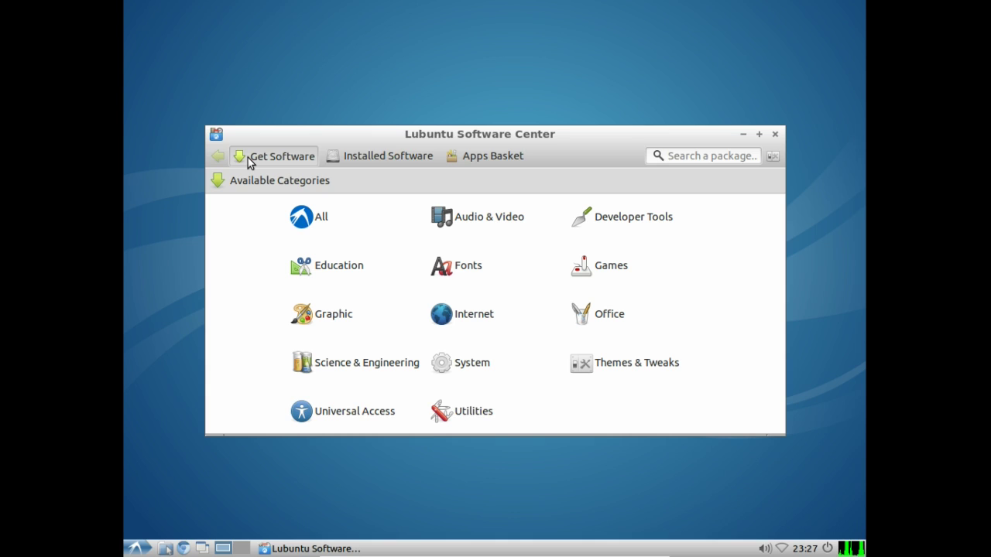
left_click(379, 156)
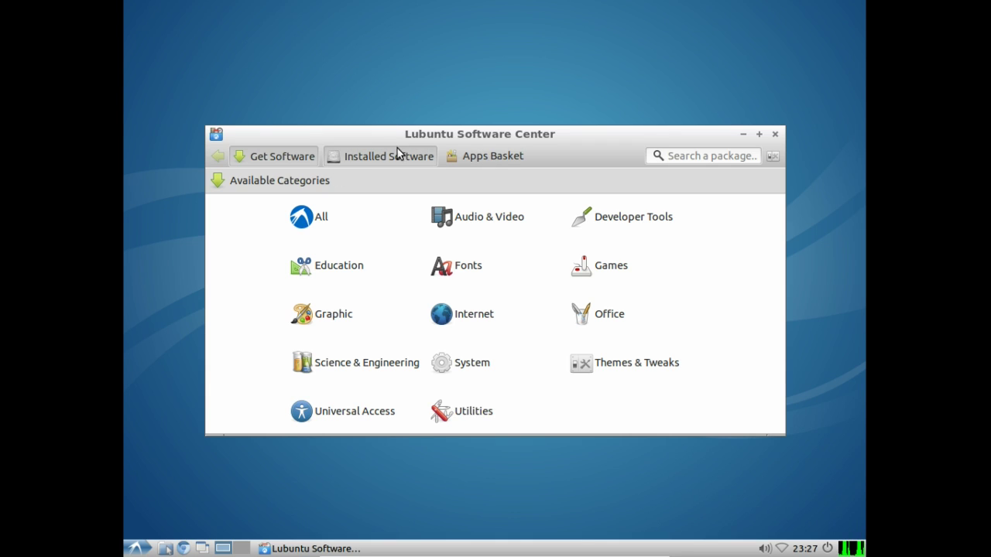
double_click(477, 137)
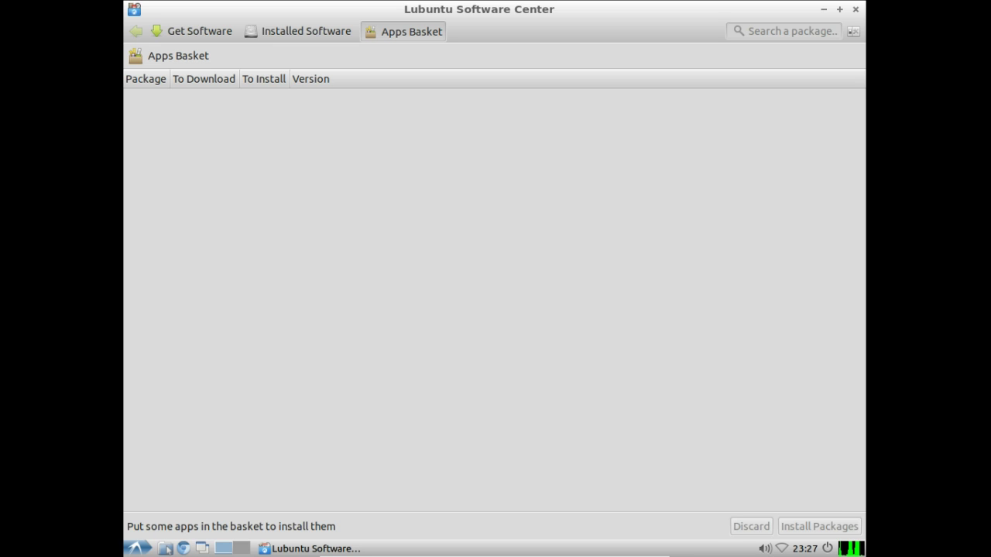
Step: Review installed software, then return to Get Software and list all packages
left_click(301, 31)
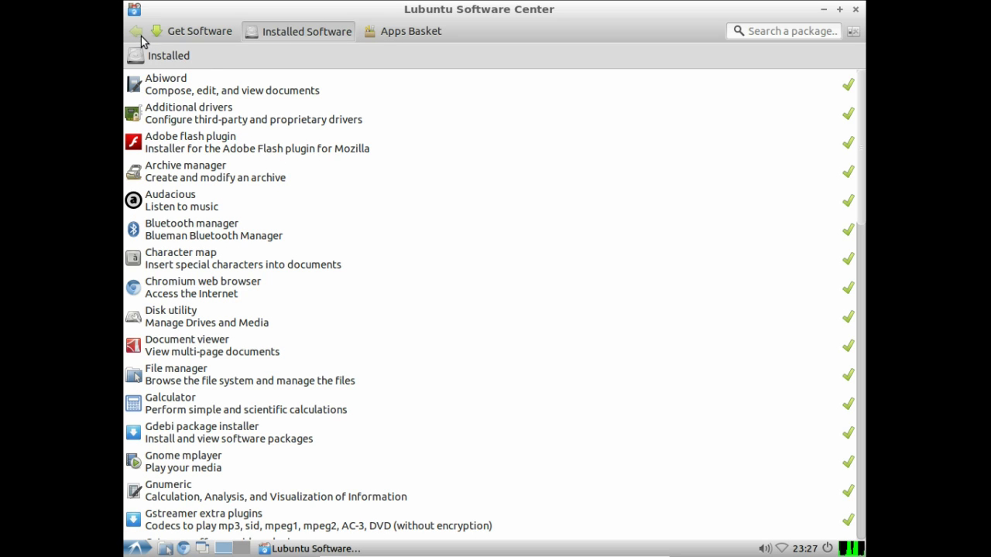
left_click(172, 33)
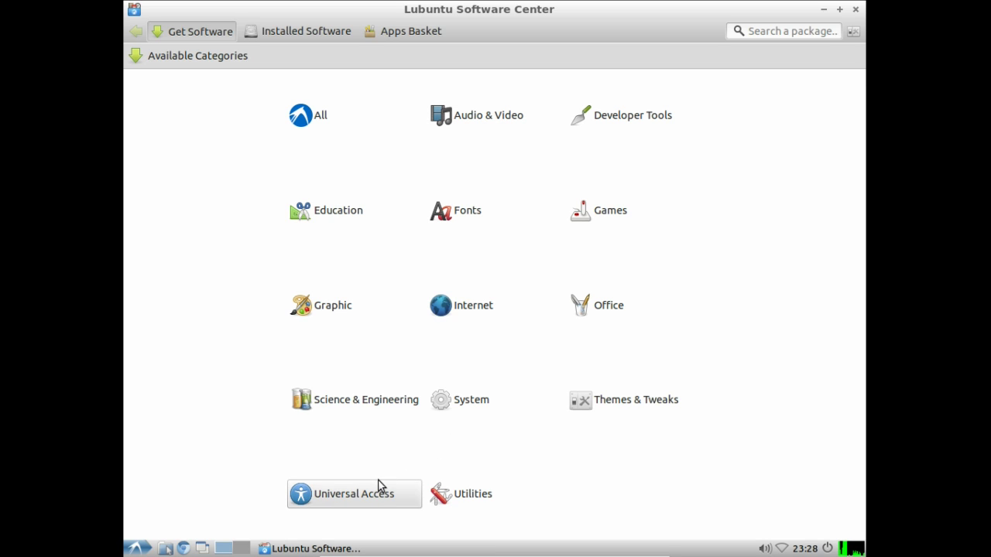
left_click(136, 547)
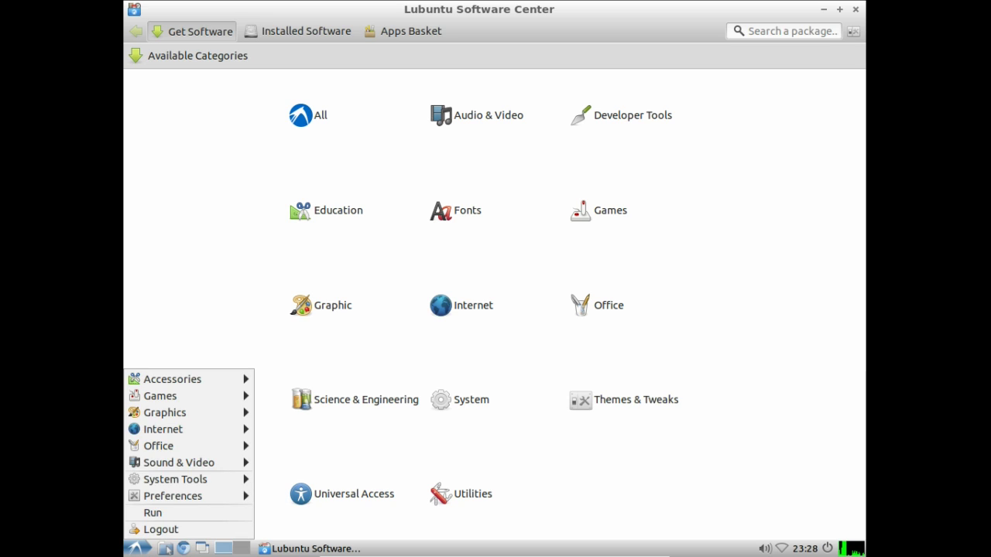
key("Escape")
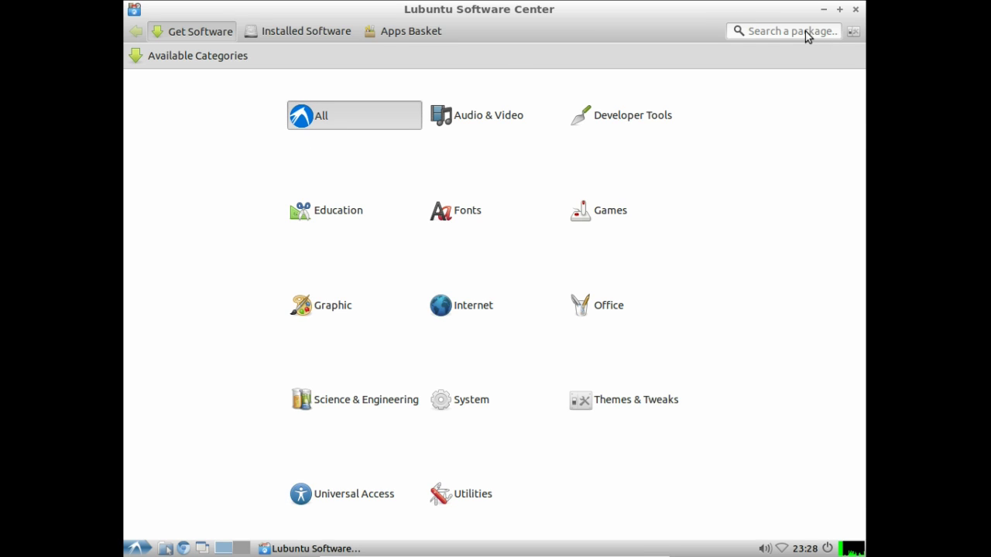
left_click(405, 126)
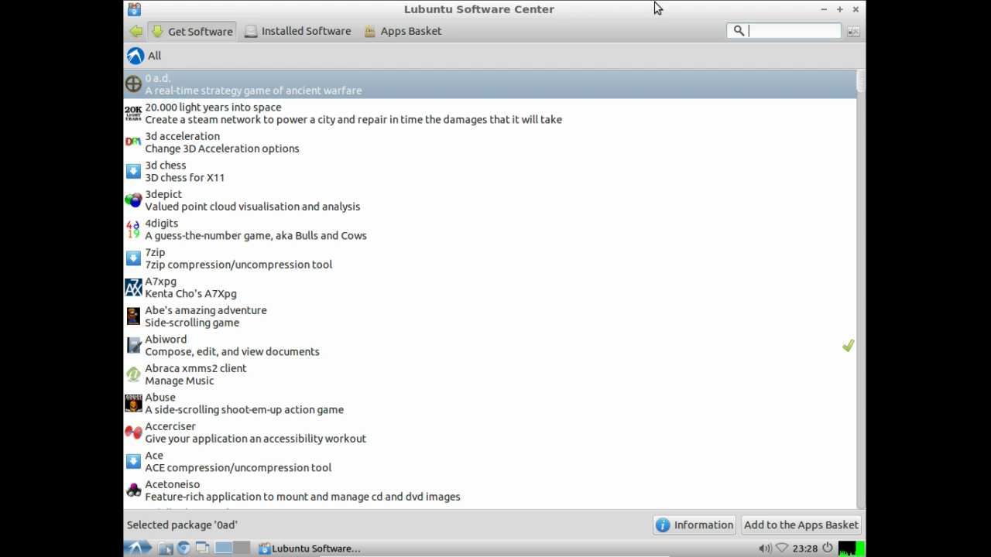
Step: Search the Software Center for 'terminator', fixing the mistyped 'tyerminator'
left_click(793, 31)
type("tyerminator")
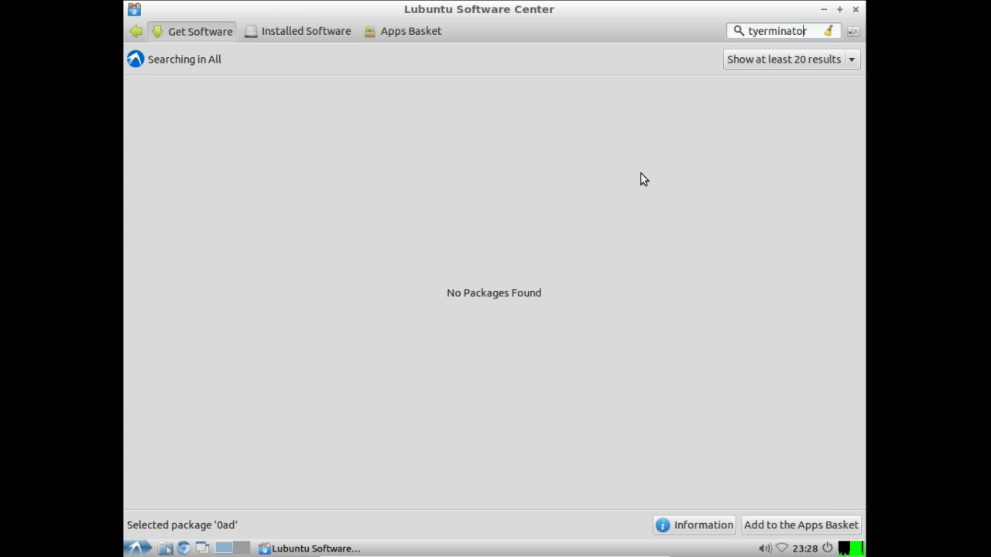
key("Home")
key("Right")
key("Delete")
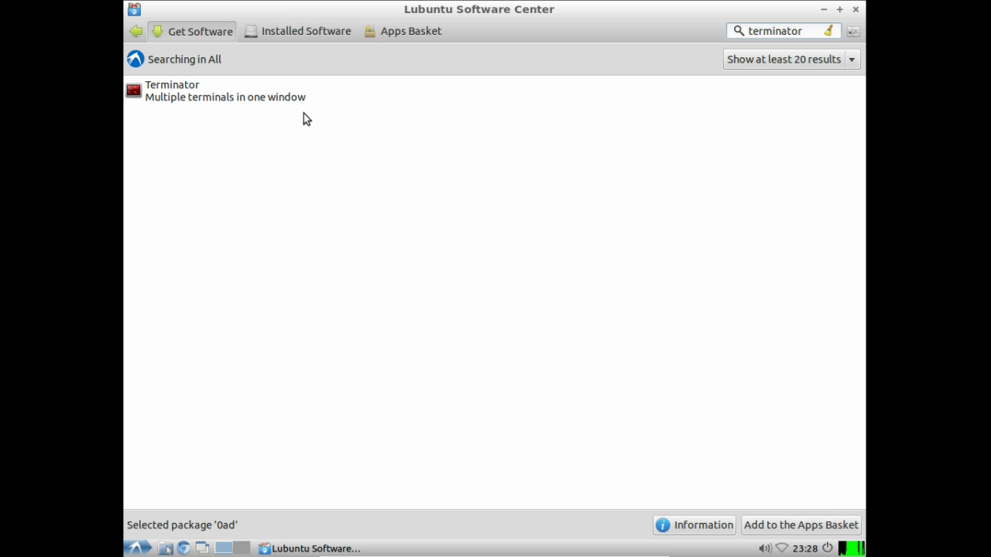
Step: Read Terminator's details and user reviews, then add it to the Apps Basket
left_click(295, 103)
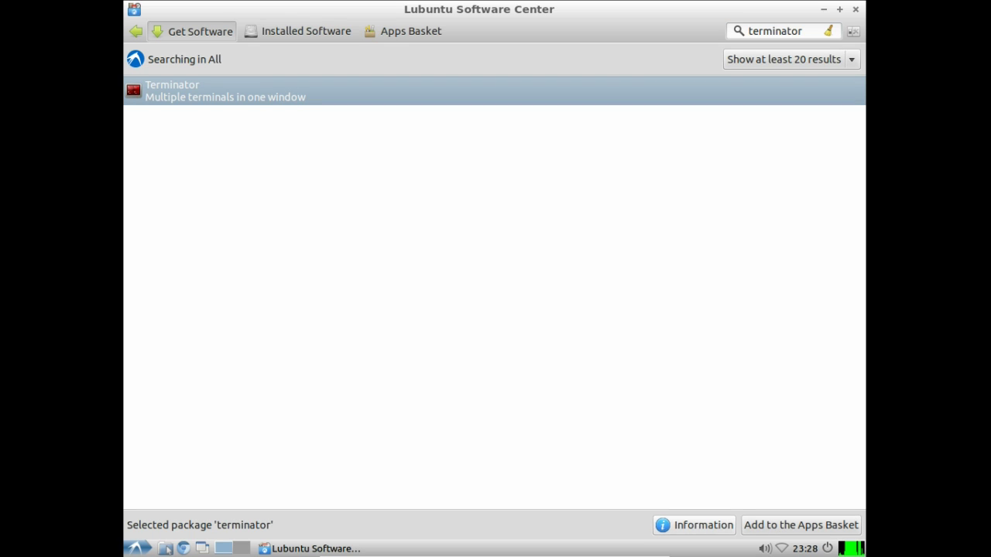
left_click(693, 525)
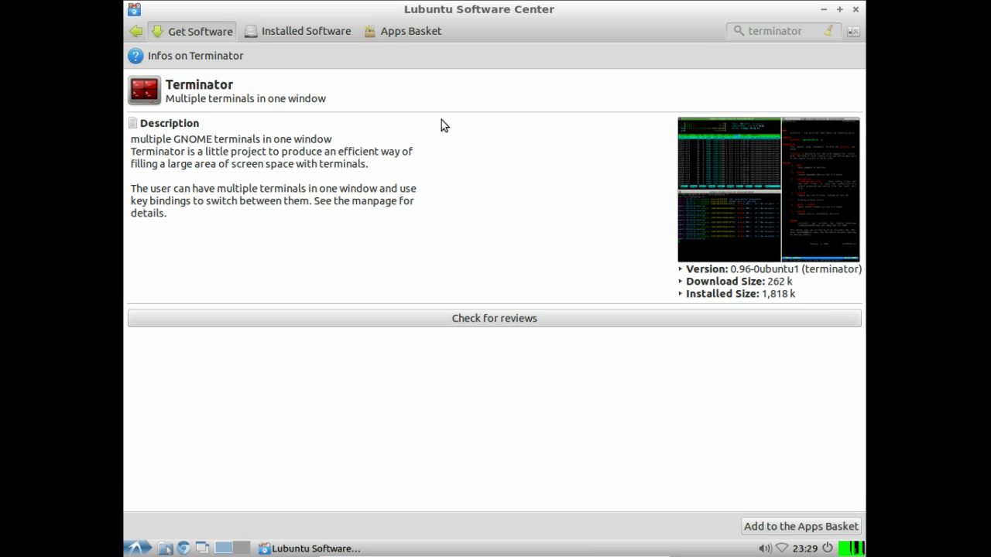
left_click(517, 321)
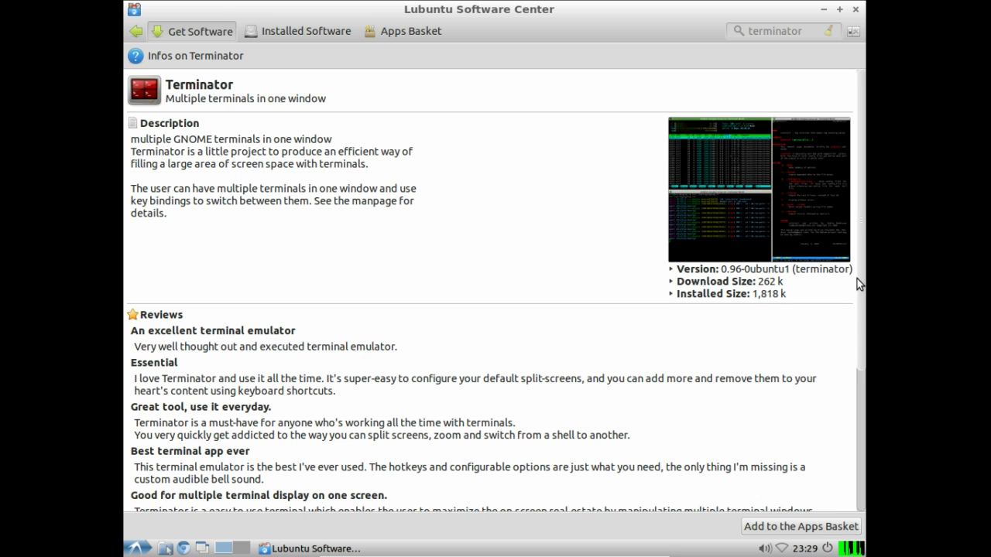
left_click_drag(857, 278, 859, 234)
left_click(801, 526)
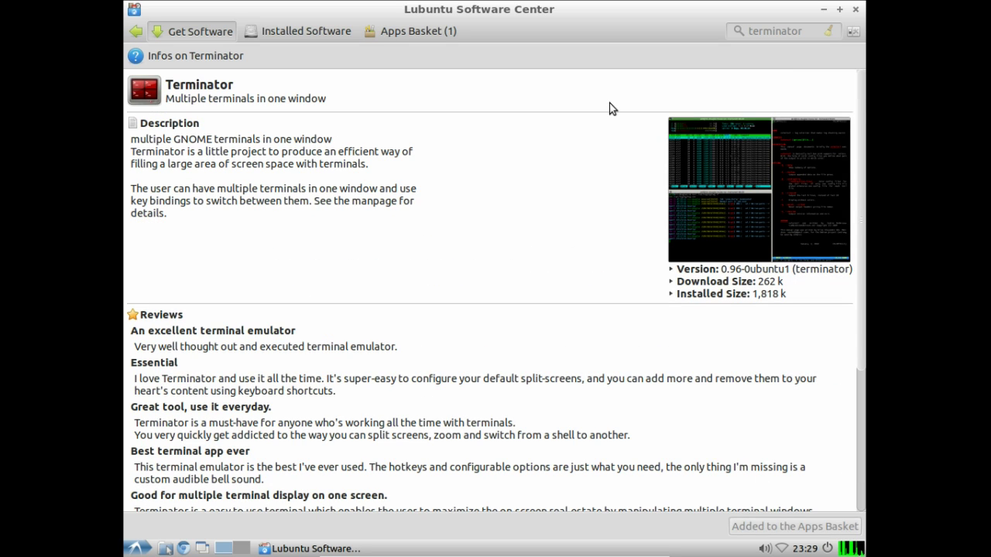
left_click(387, 30)
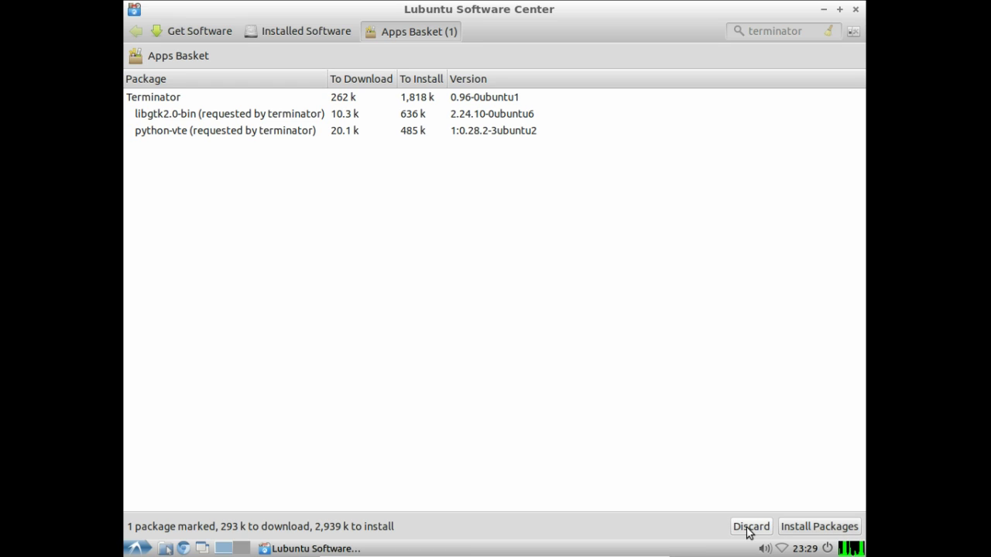
Step: Install Terminator, libgtk2.0-bin and python-vte, authenticating with the account password
left_click(801, 531)
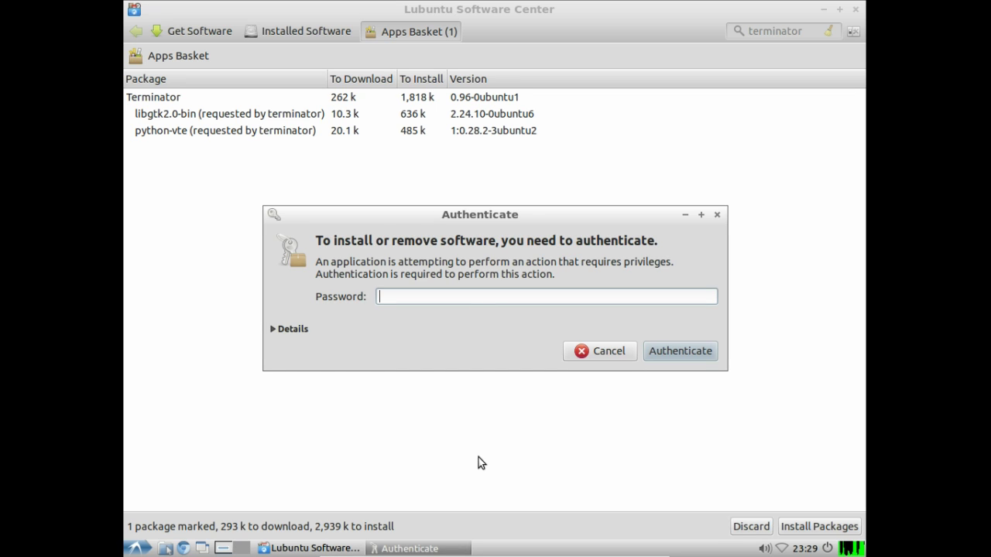
type("*******")
key("Return")
type("********")
key("Return")
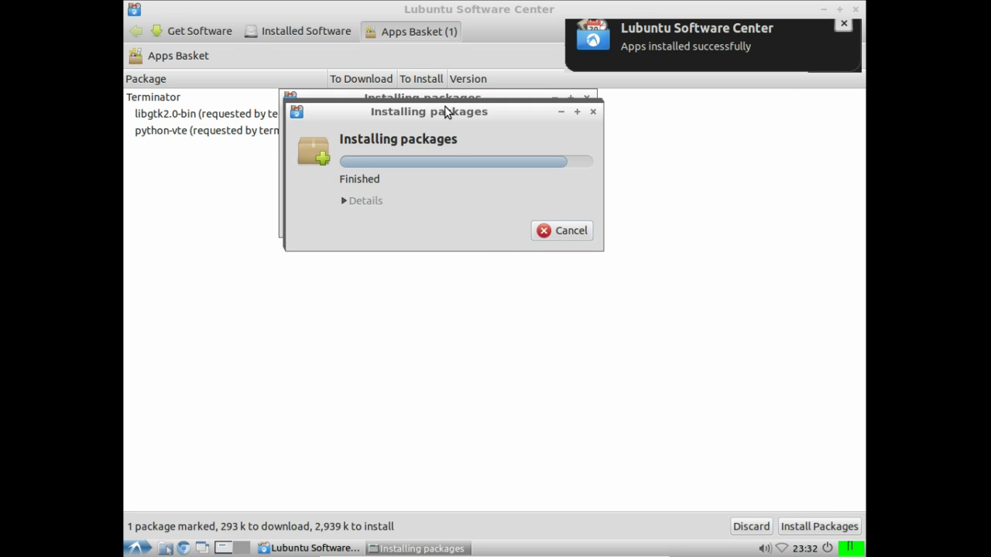
left_click_drag(452, 113, 322, 220)
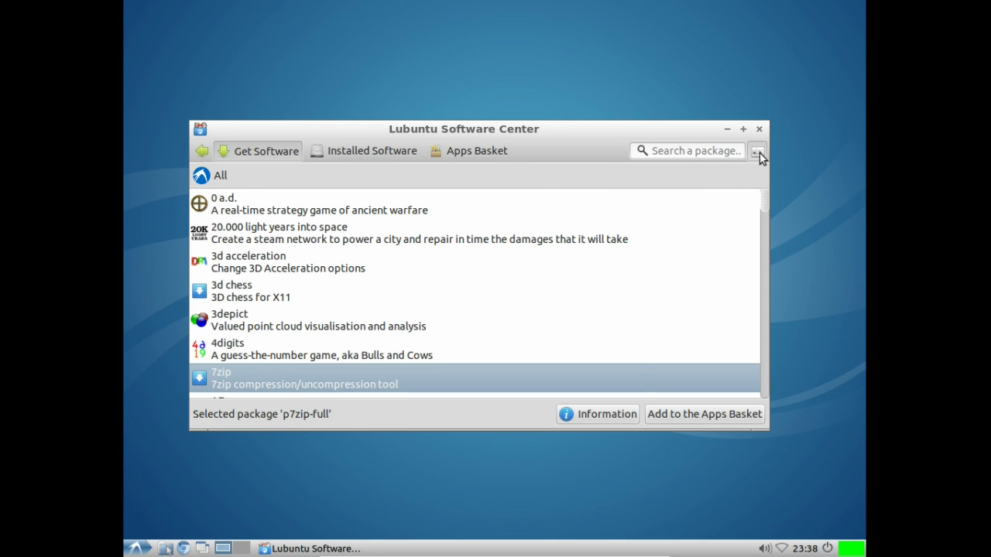
left_click(759, 153)
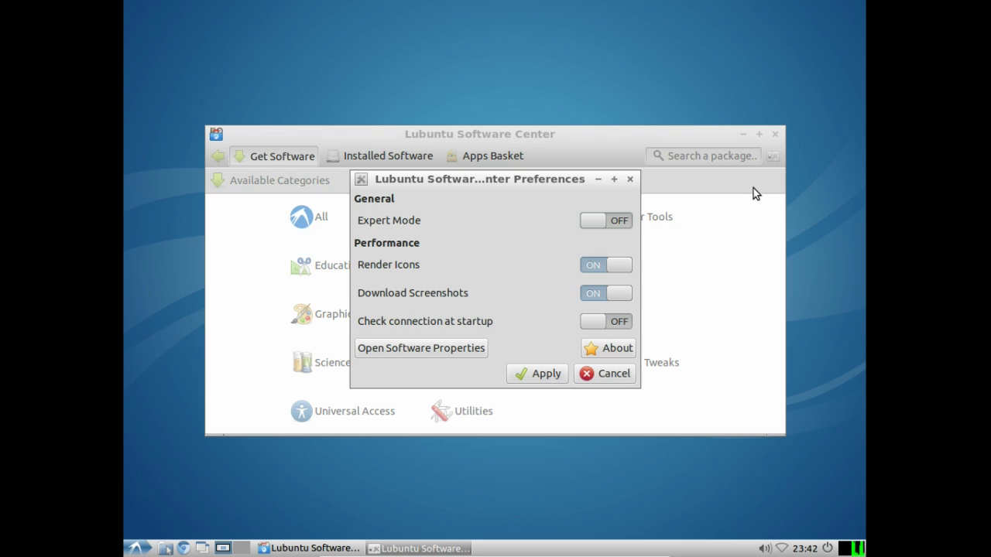
Step: Turn on Expert Mode in the Software Center preferences and apply it
left_click(590, 221)
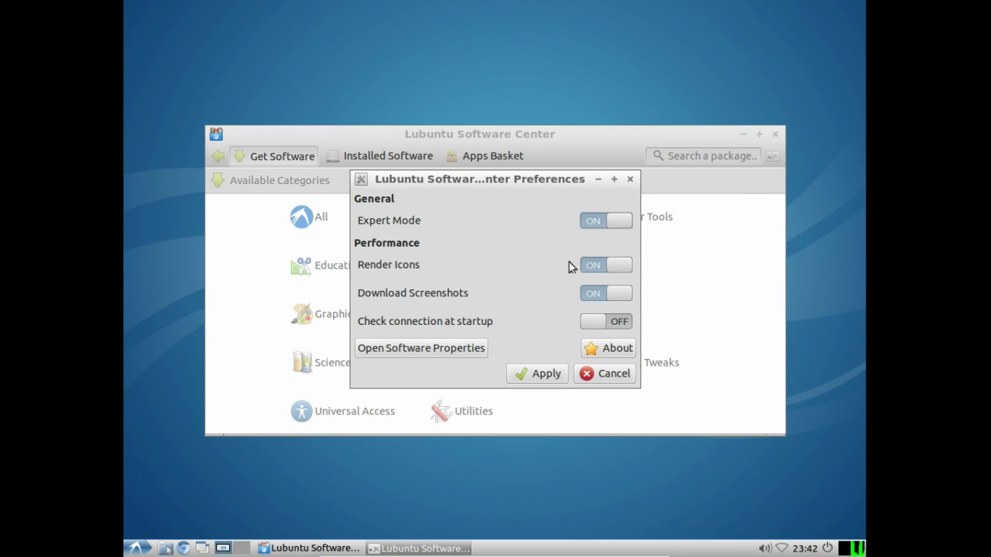
left_click(555, 375)
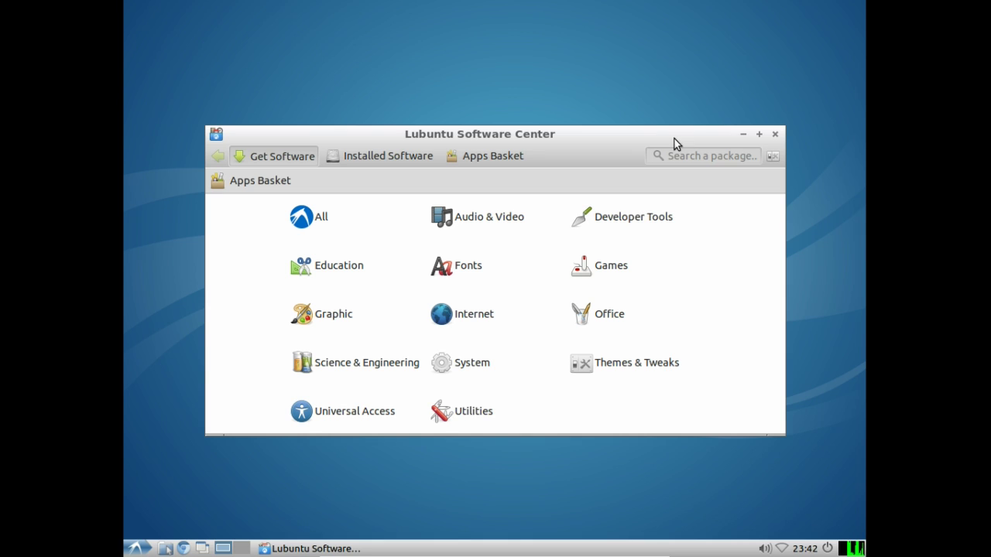
left_click_drag(519, 138, 527, 136)
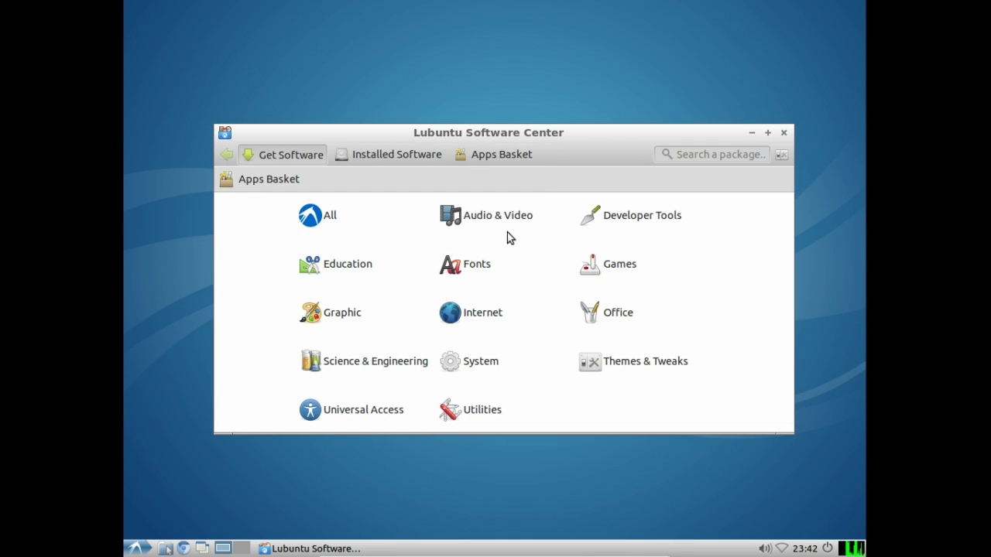
Step: Turn off icon rendering and screenshot downloads in the Software Center preferences
key("ctrl+p")
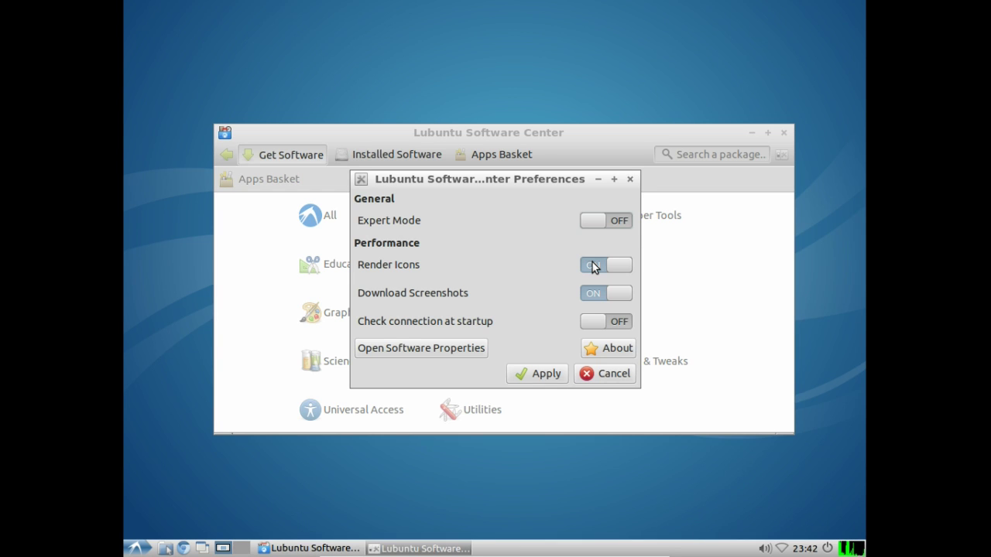
left_click(593, 266)
left_click(604, 299)
key("Escape")
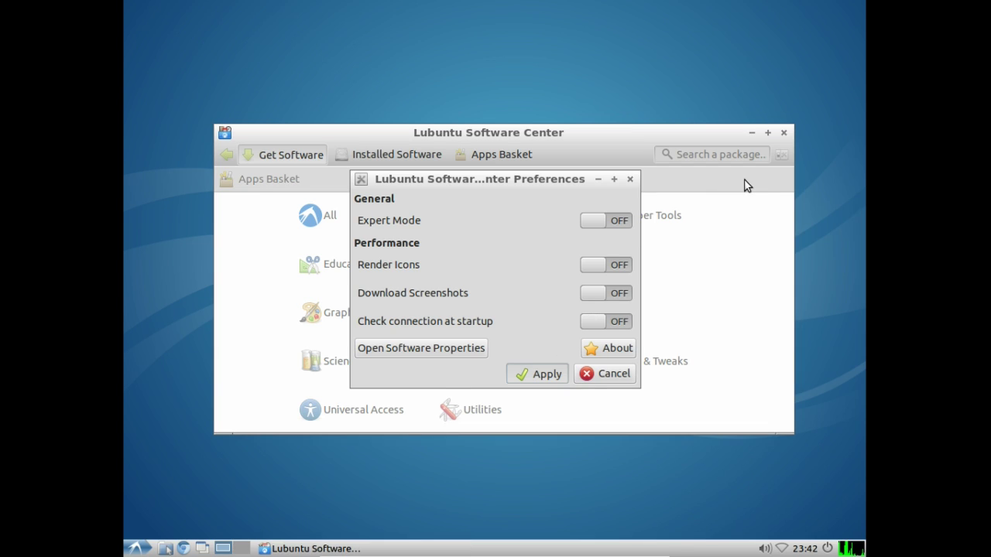
Step: Glance at the Software Sources settings, then close preferences and quit the Software Center
key("ctrl+p")
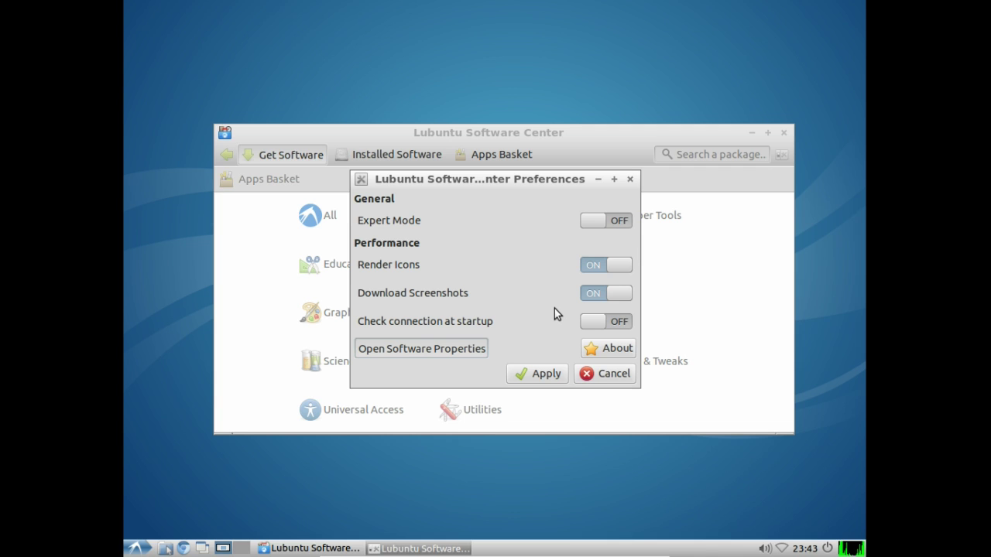
left_click(472, 354)
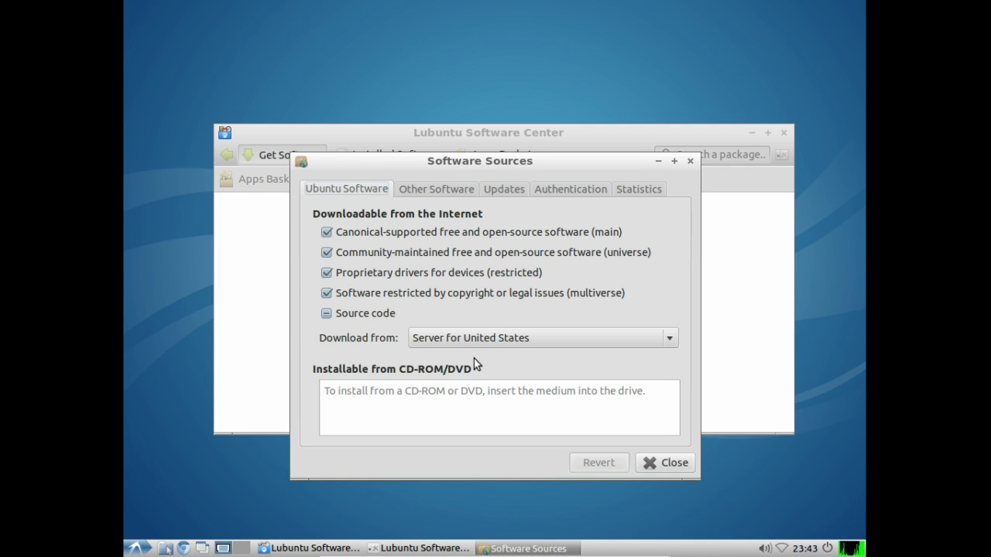
left_click(645, 460)
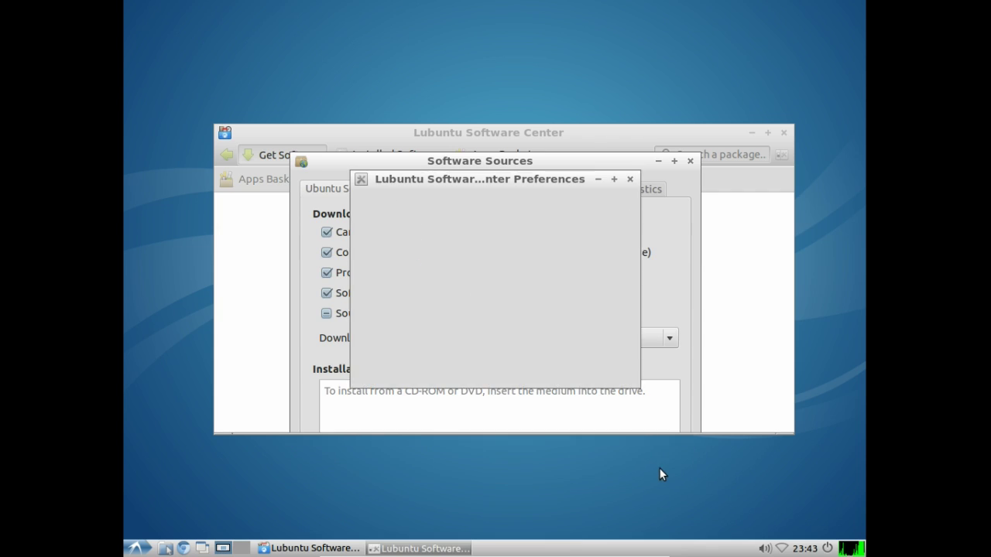
left_click(629, 180)
left_click(784, 134)
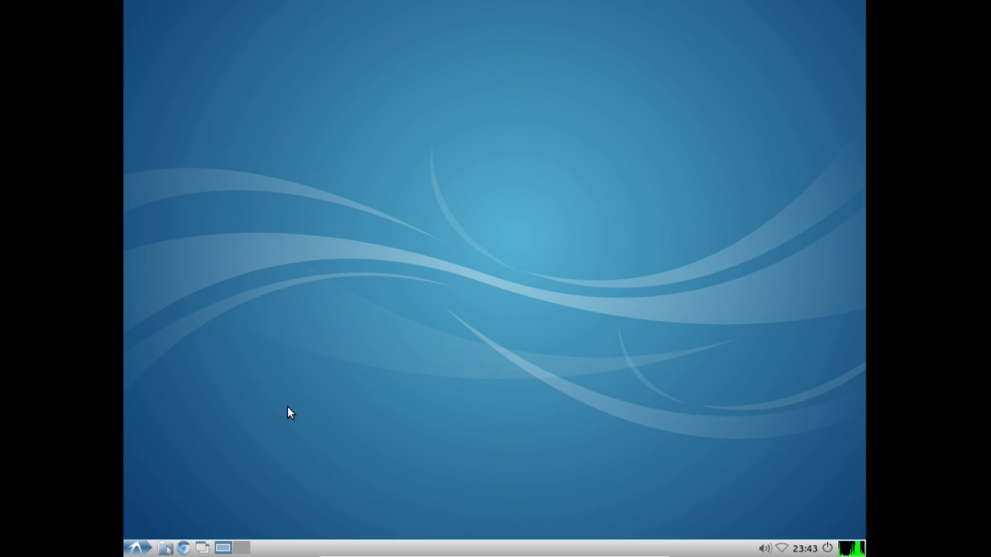
Step: Open the Printing tool from System Tools, start and cancel adding a new printer, then close it
left_click(136, 547)
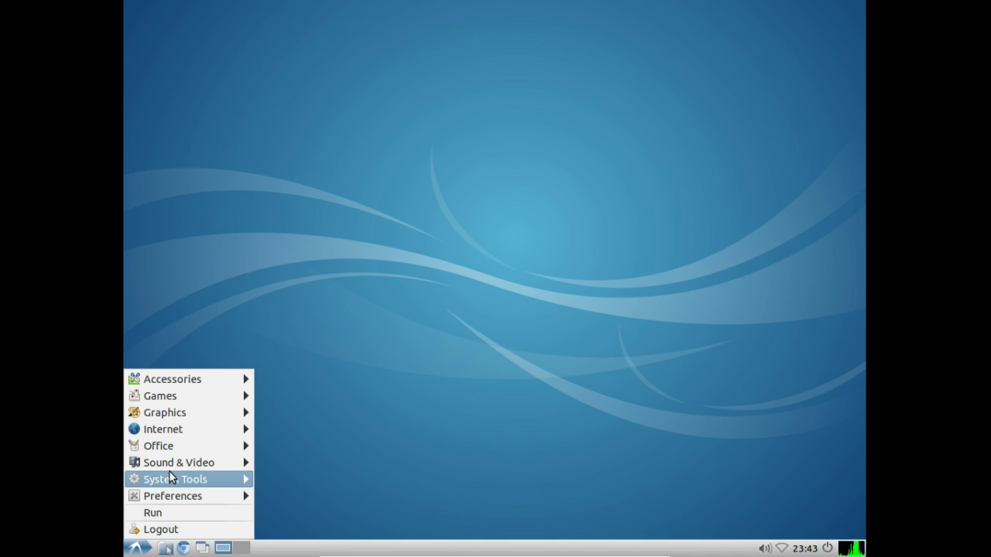
mouse_move(169, 479)
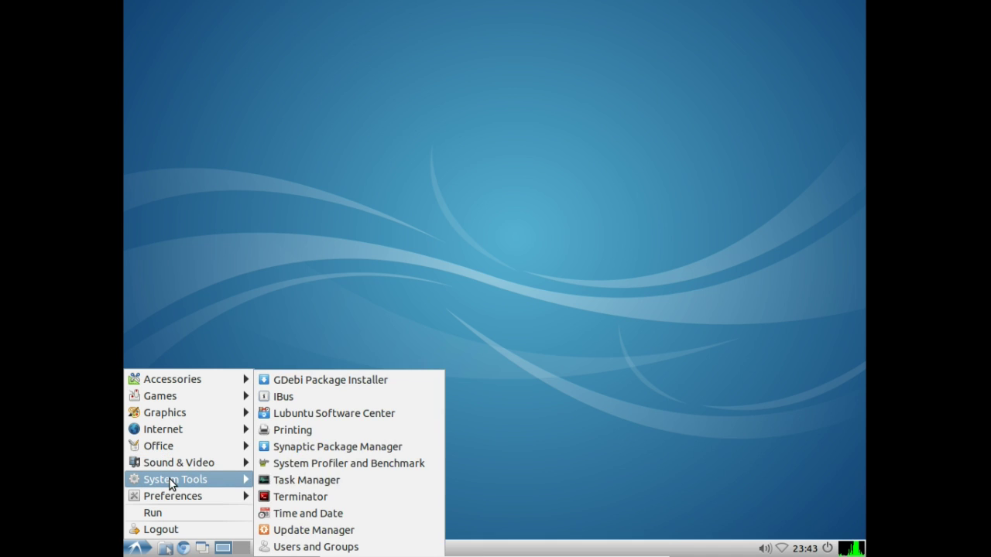
left_click(309, 429)
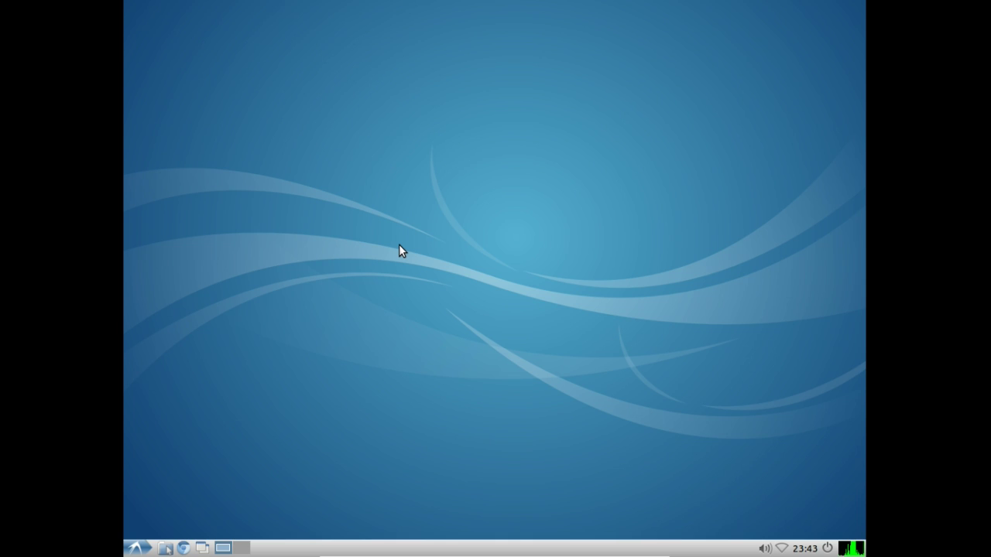
left_click(377, 290)
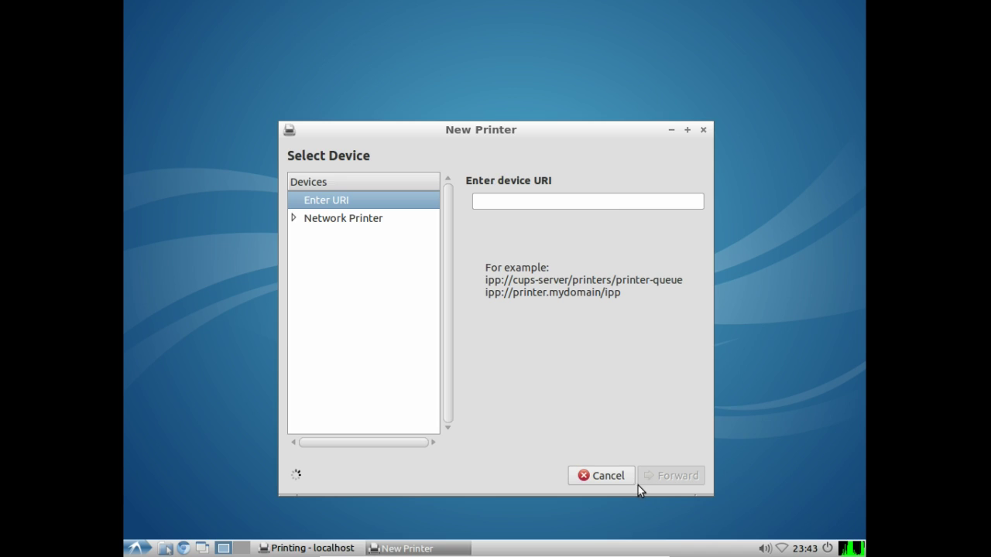
left_click(609, 475)
left_click(644, 197)
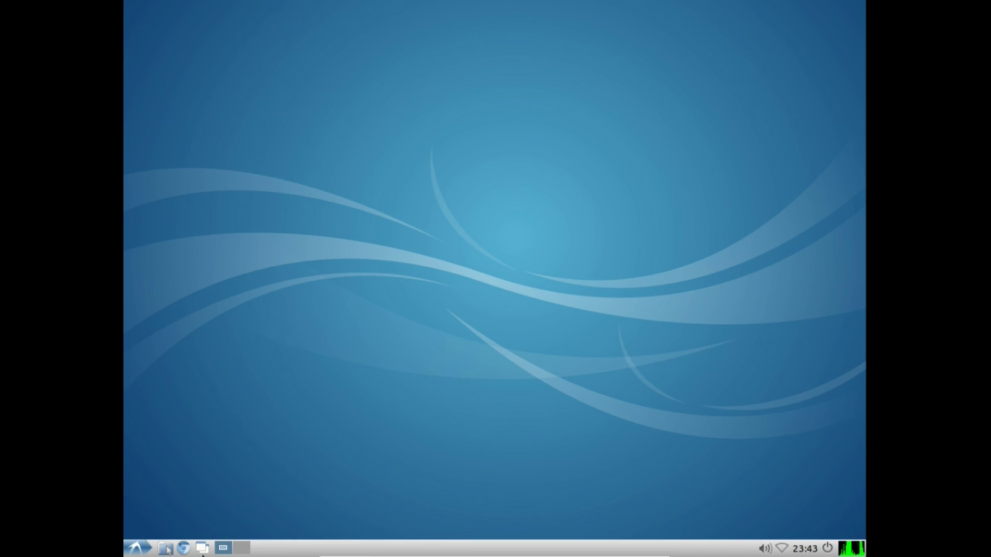
left_click(138, 547)
Step: Launch Synaptic Package Manager, dismiss its introduction dialog, then close it
mouse_move(175, 479)
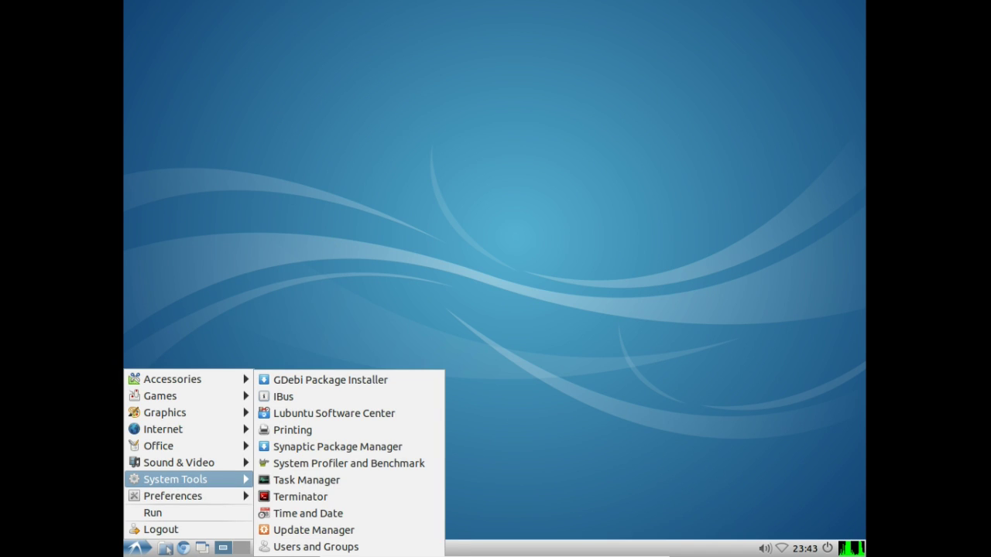
left_click(320, 446)
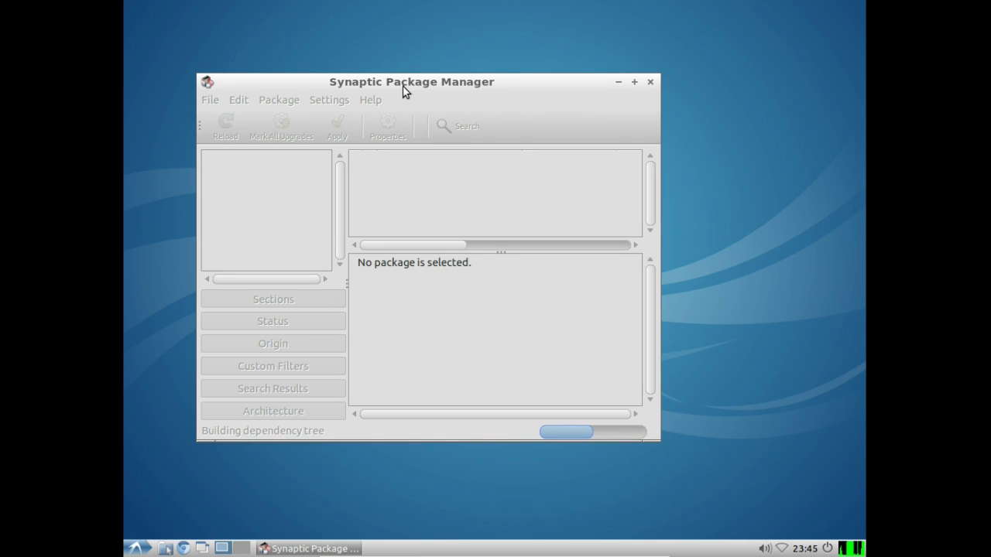
left_click_drag(402, 92, 447, 100)
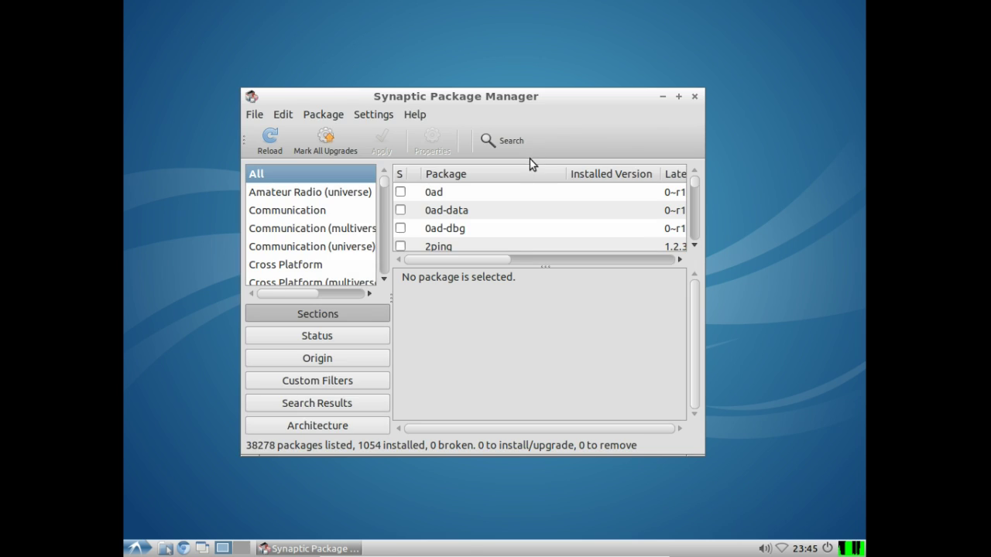
left_click(607, 414)
left_click_drag(447, 93, 458, 96)
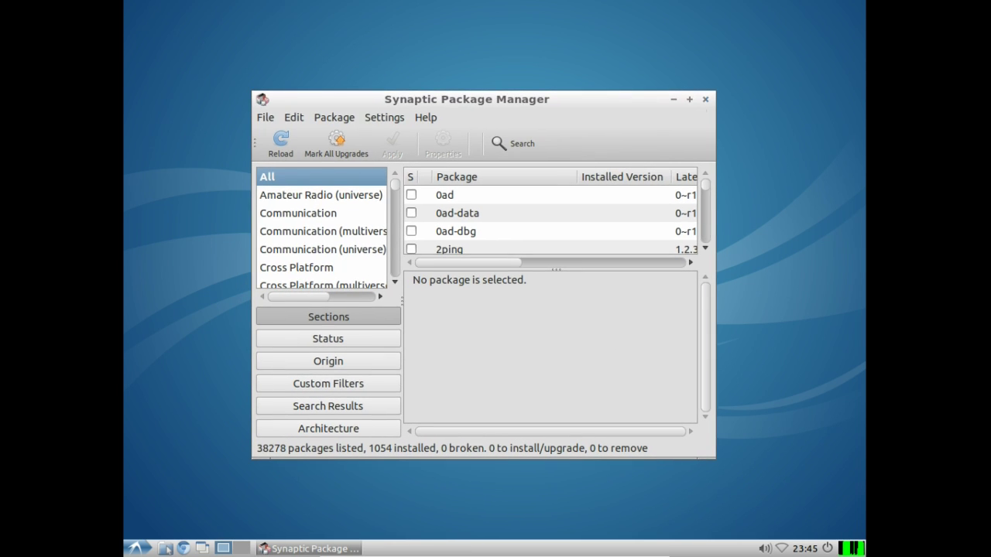
left_click(705, 99)
Step: Launch Task Manager from the System Tools menu
left_click(136, 547)
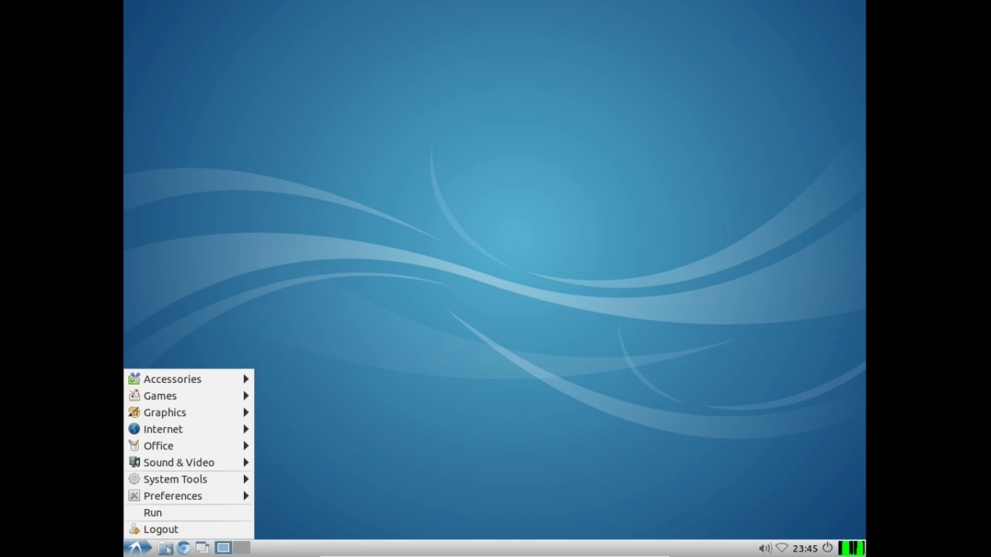
mouse_move(164, 479)
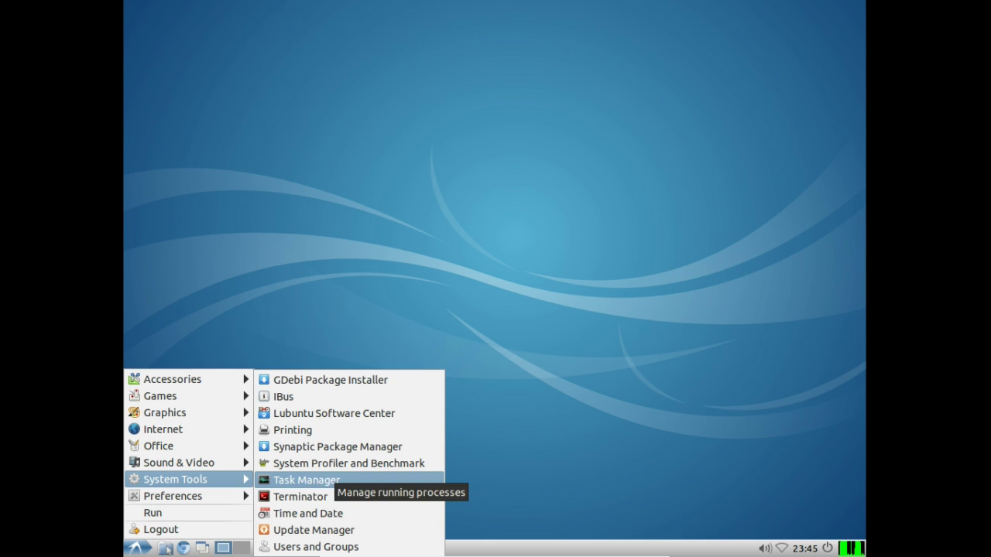
left_click(305, 479)
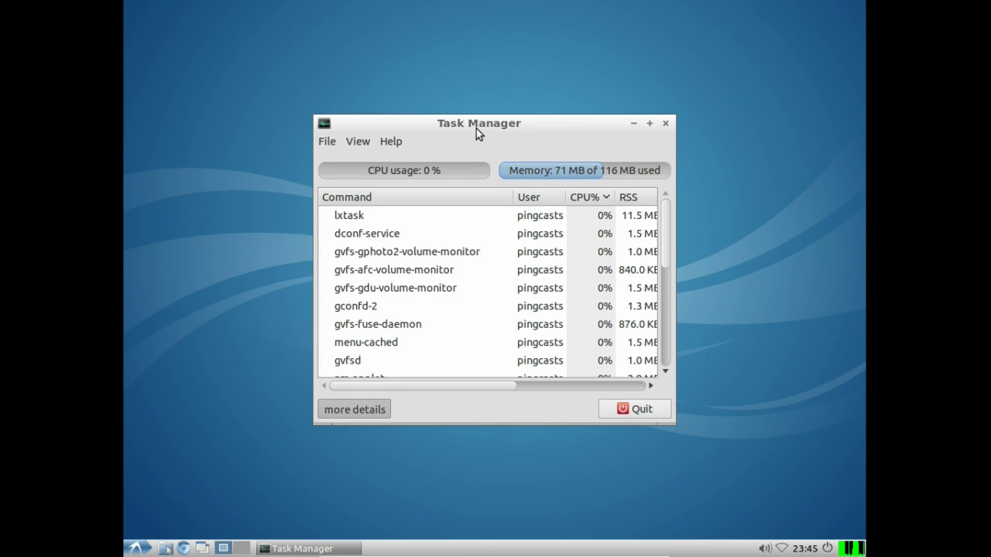
Step: Review Task Manager's process list, toggling the extra process details, then quit it
left_click_drag(476, 128, 452, 119)
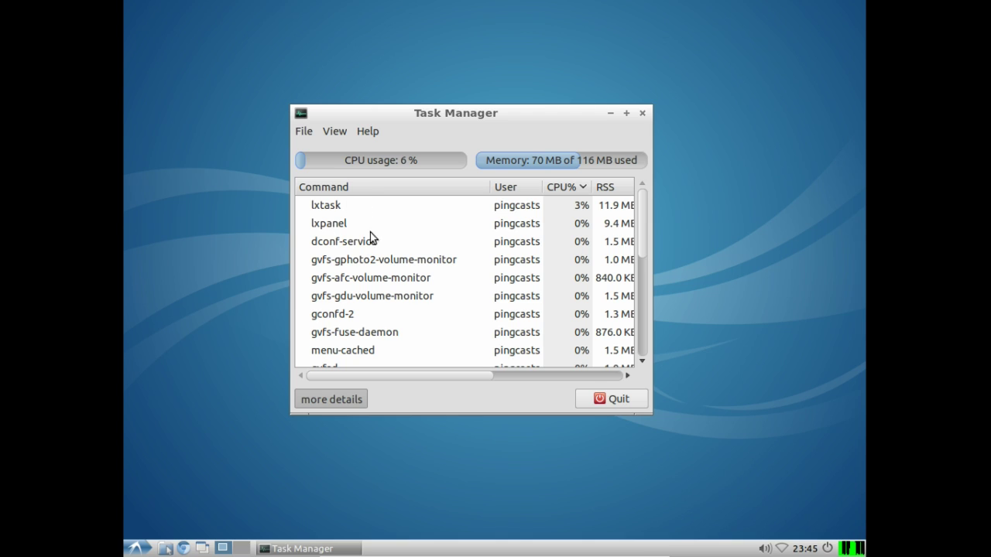
left_click(342, 396)
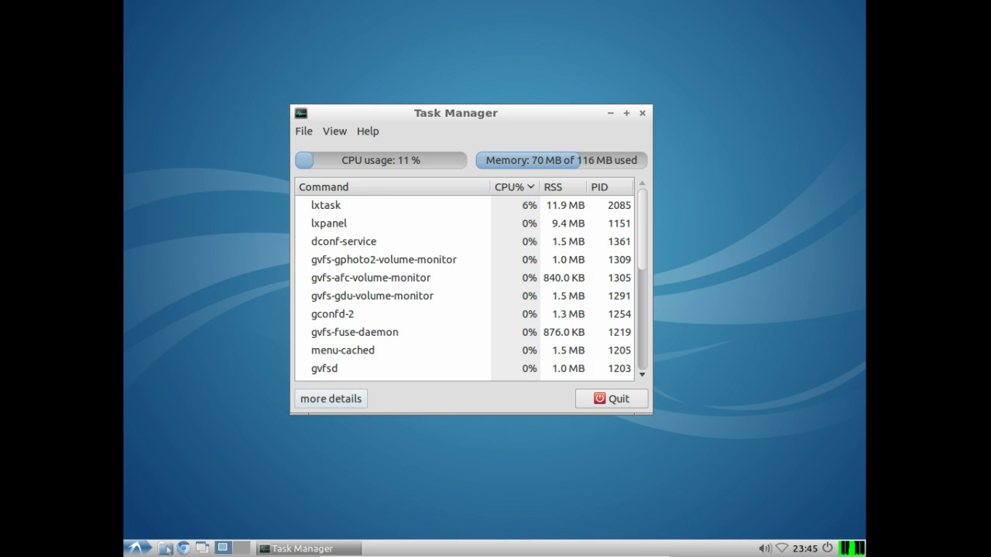
left_click(331, 399)
left_click(331, 398)
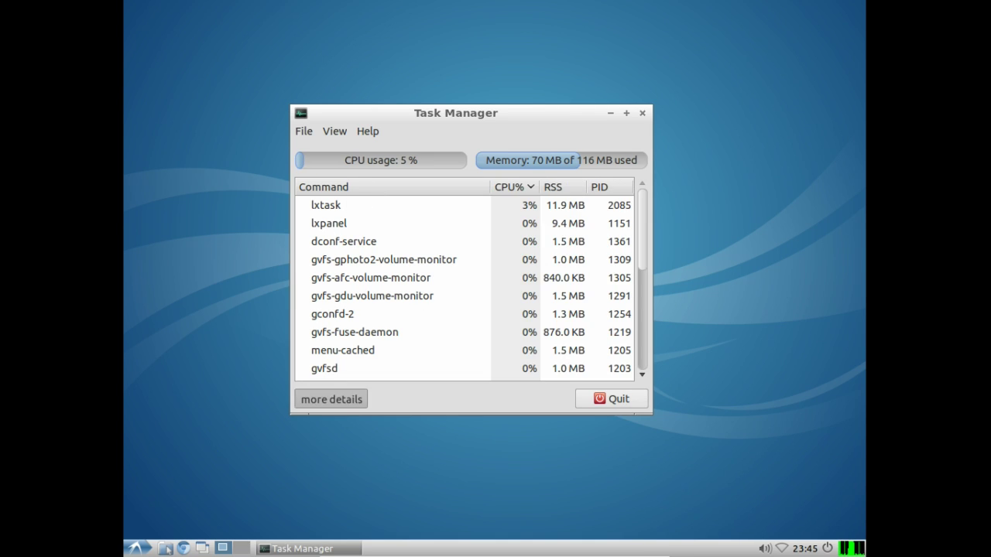
left_click(331, 399)
left_click(612, 399)
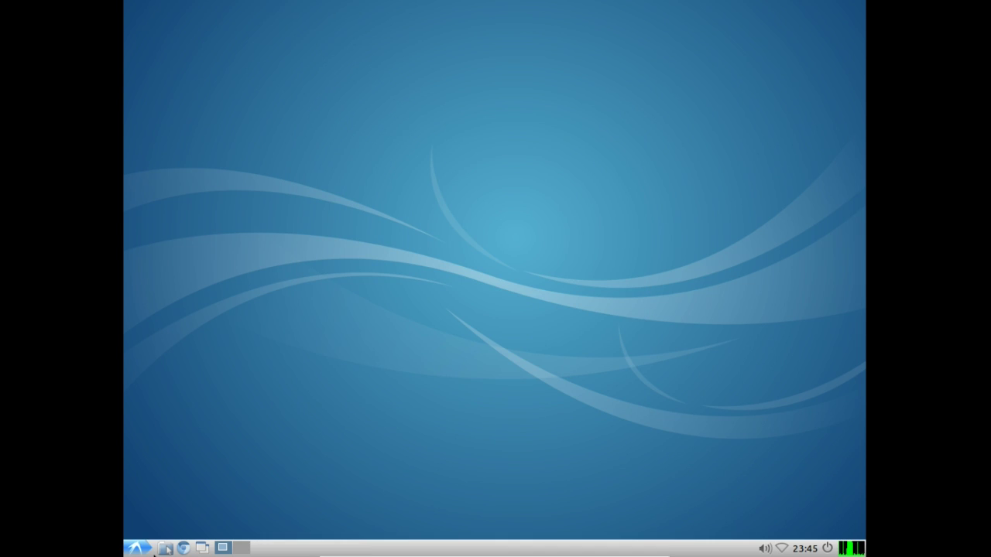
Step: Launch System Profiler and Benchmark from System Tools and view its Summary page
left_click(136, 548)
mouse_move(155, 477)
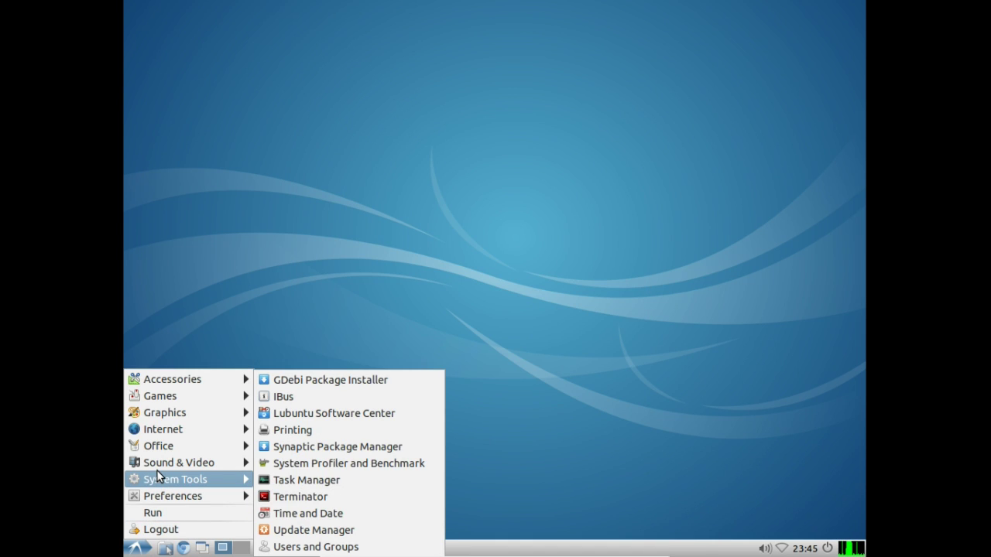
left_click(329, 463)
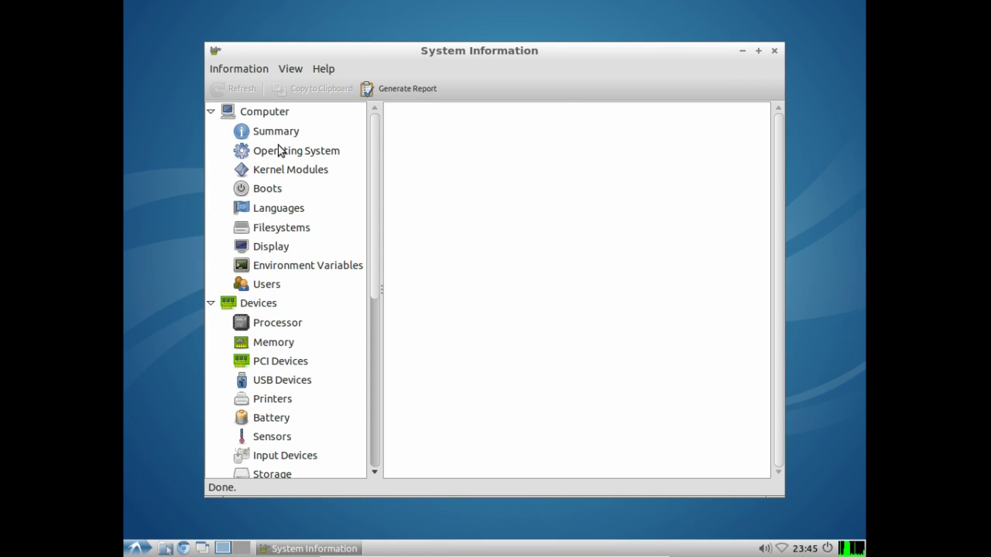
left_click(265, 130)
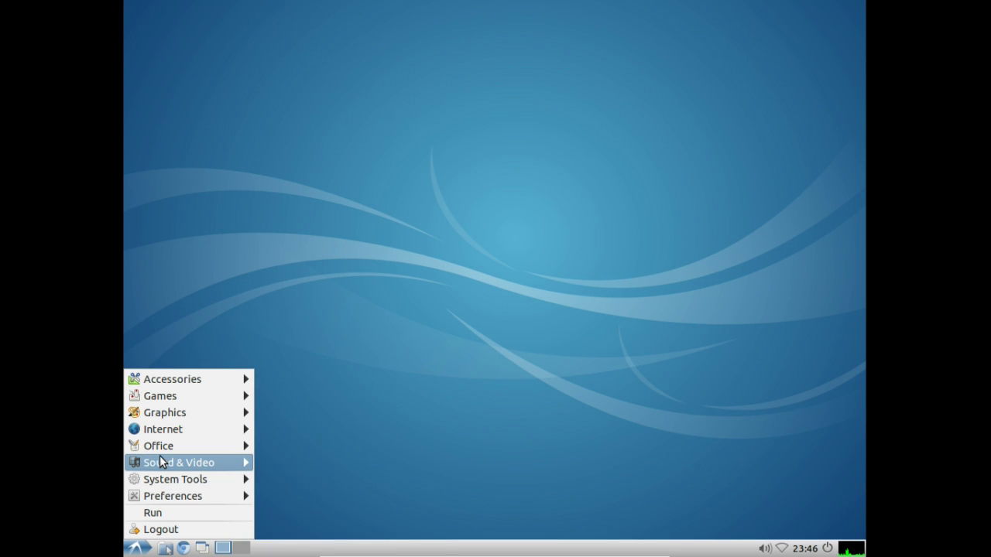
mouse_move(165, 447)
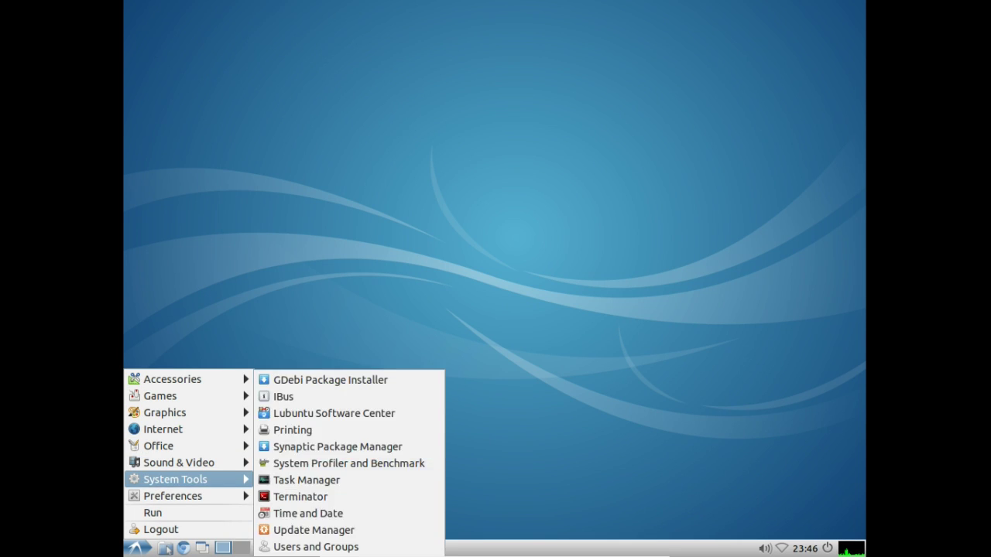
Step: Launch Terminator and split the terminal into top and bottom panes with Ctrl+Shift+O
mouse_move(159, 482)
left_click(263, 497)
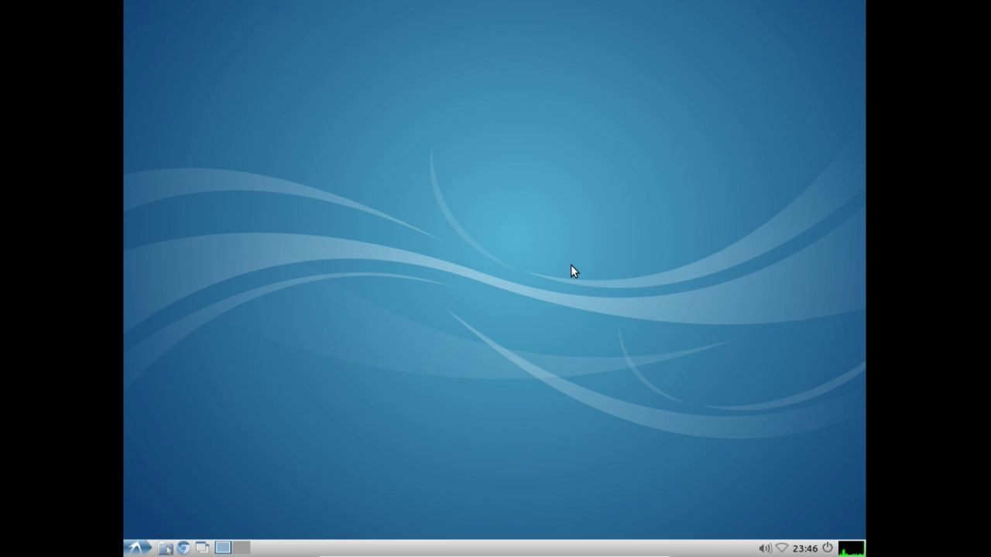
key("ctrl+alt+t")
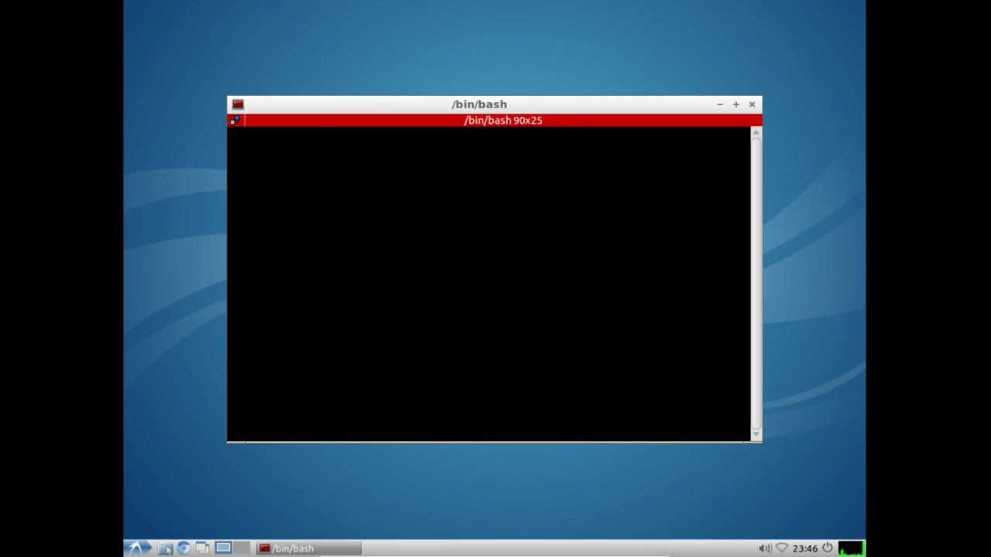
key("ctrl+shift+o")
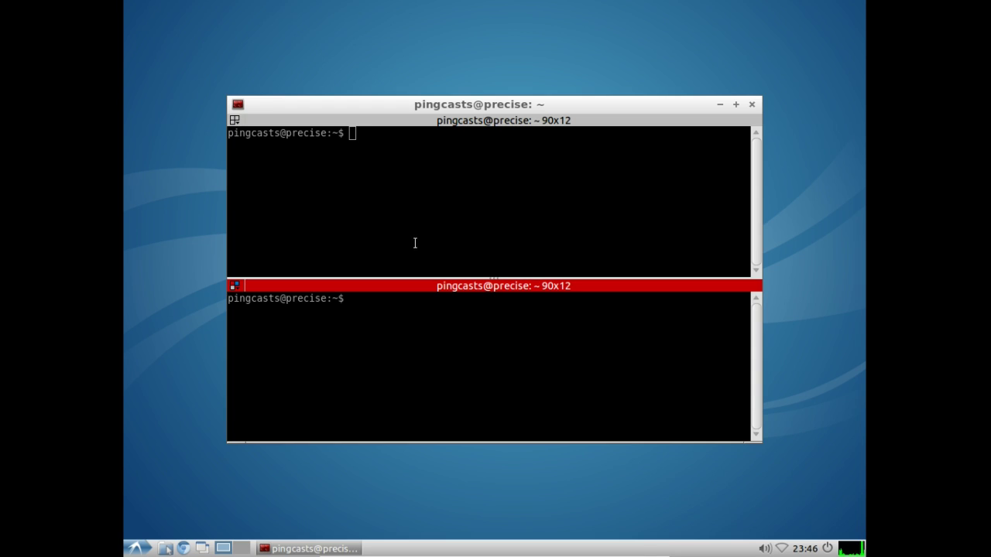
left_click(416, 198)
left_click(376, 325)
Step: Split both panes side by side into four, then open a second terminal tab
right_click(446, 194)
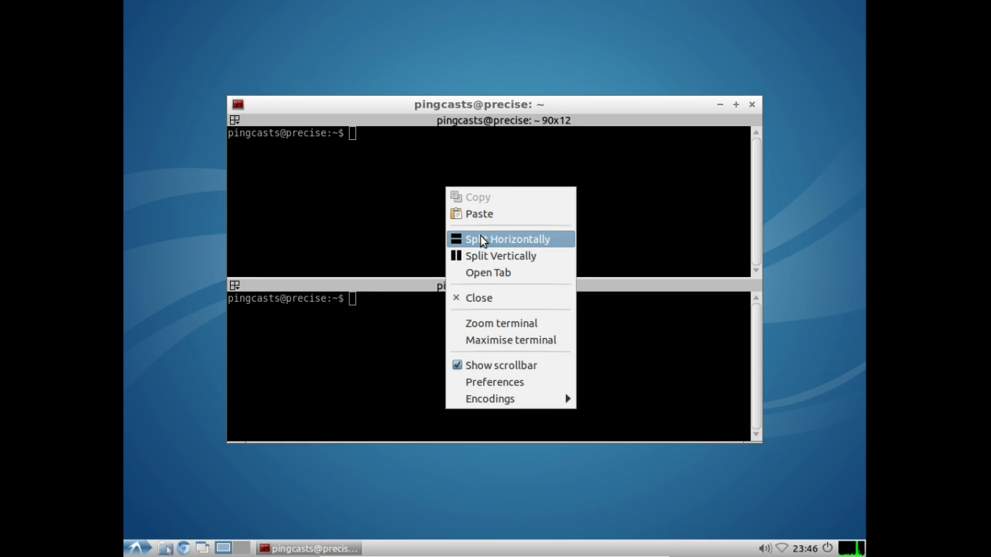
left_click(486, 255)
right_click(457, 123)
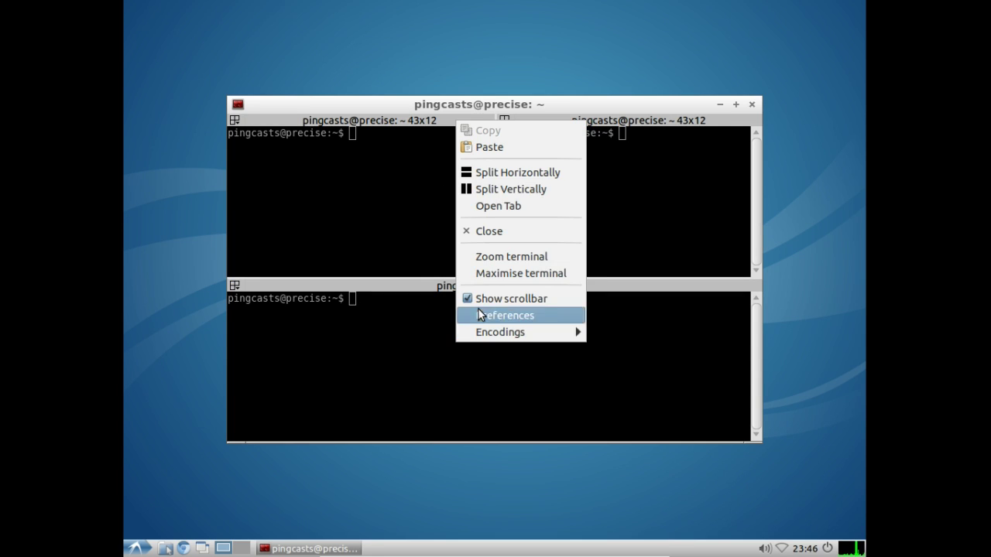
left_click(516, 189)
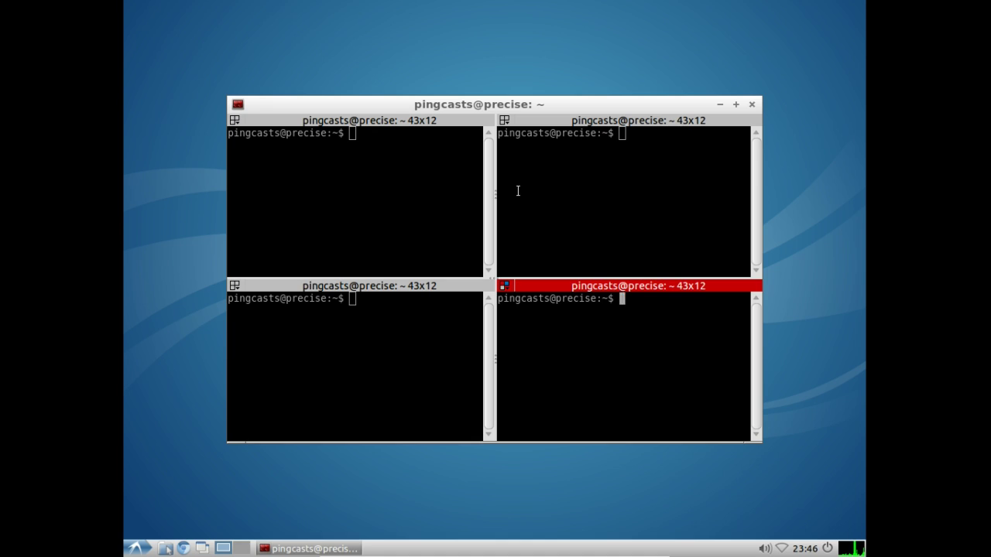
right_click(355, 198)
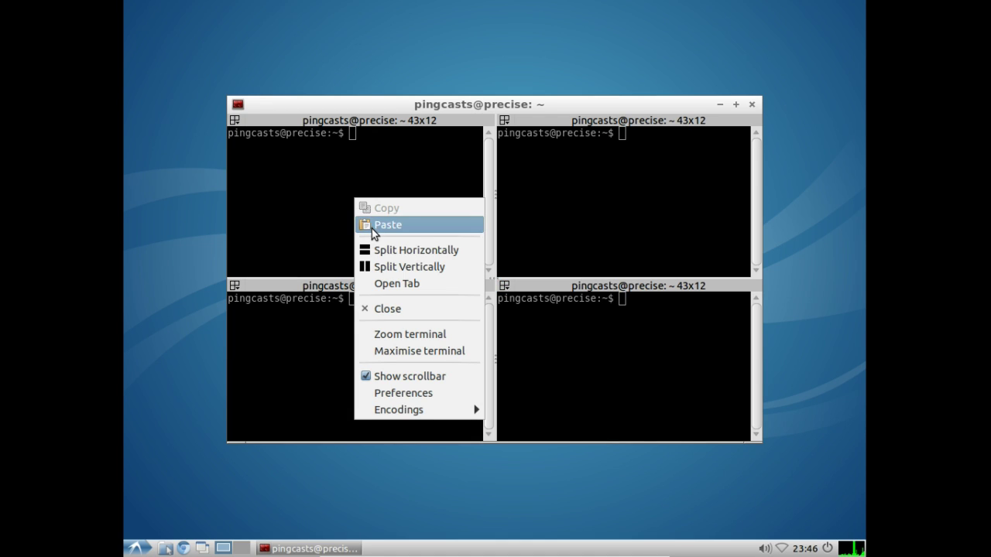
left_click(381, 285)
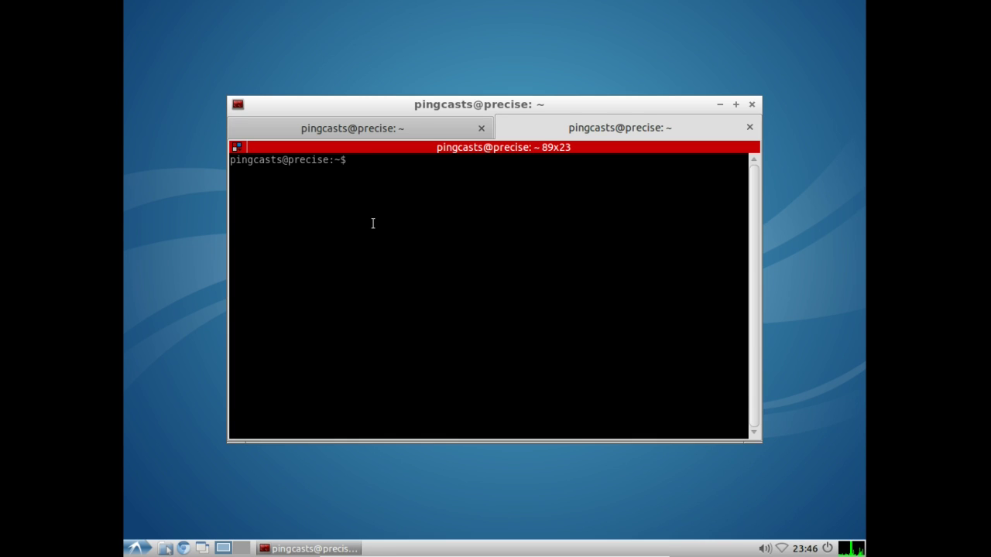
Step: Split the second tab into four 43x10 panes, then close Terminator, confirming Close Terminals
key("ctrl+shift+o")
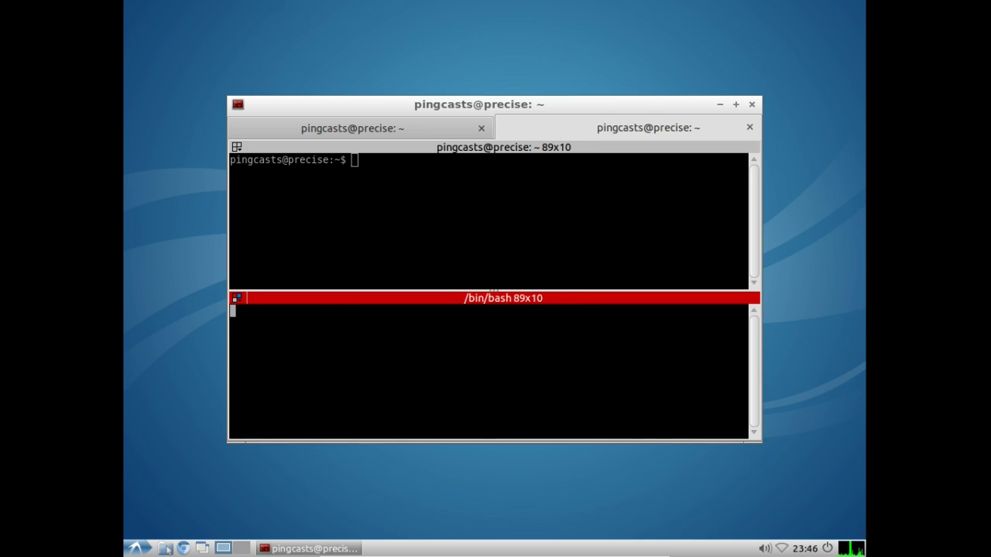
right_click(392, 177)
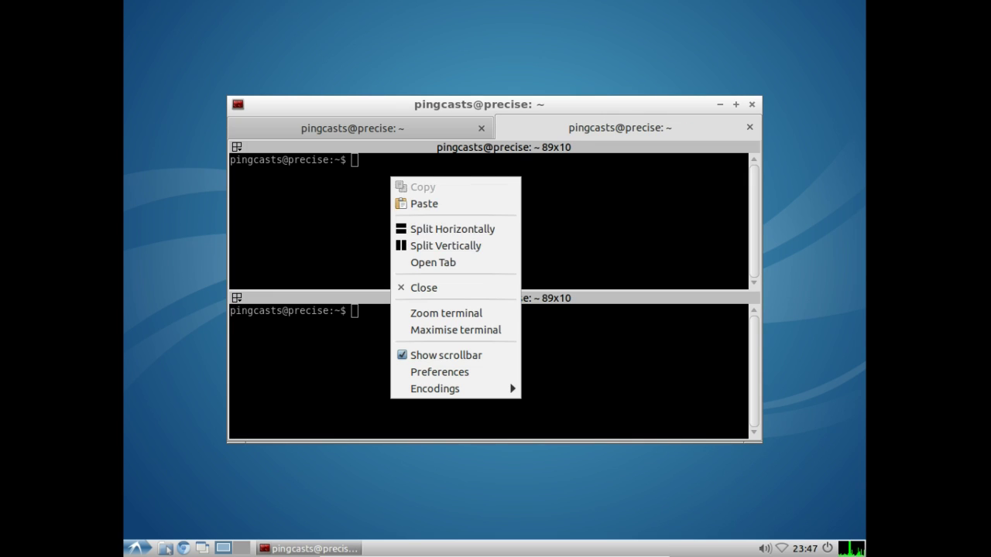
left_click(449, 247)
right_click(432, 360)
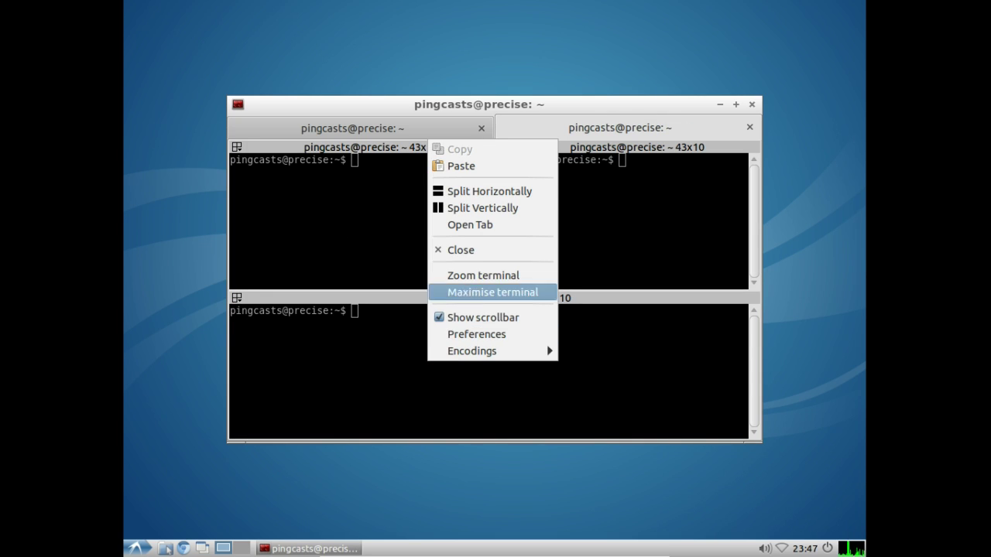
left_click(474, 208)
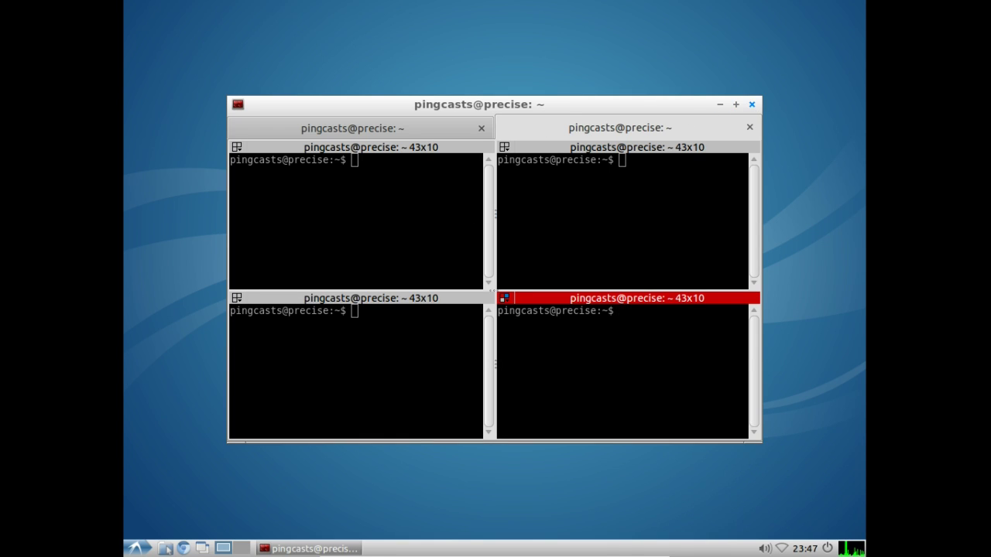
left_click(751, 104)
left_click(584, 332)
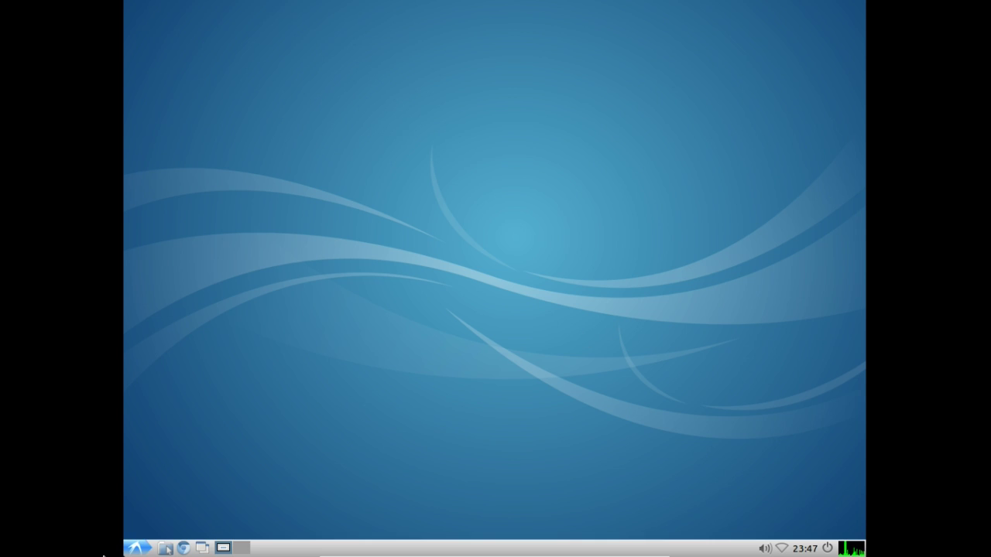
left_click(136, 547)
mouse_move(175, 479)
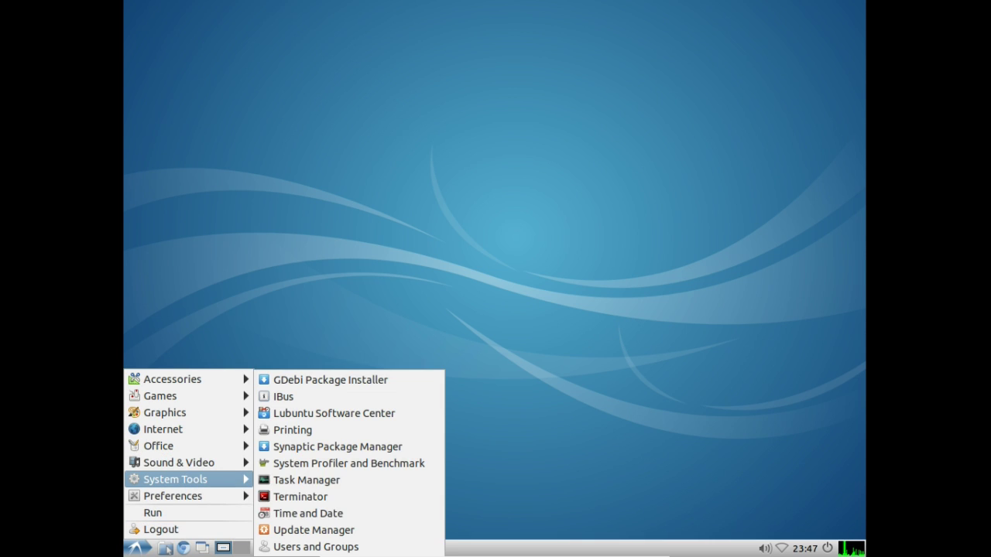
left_click(308, 514)
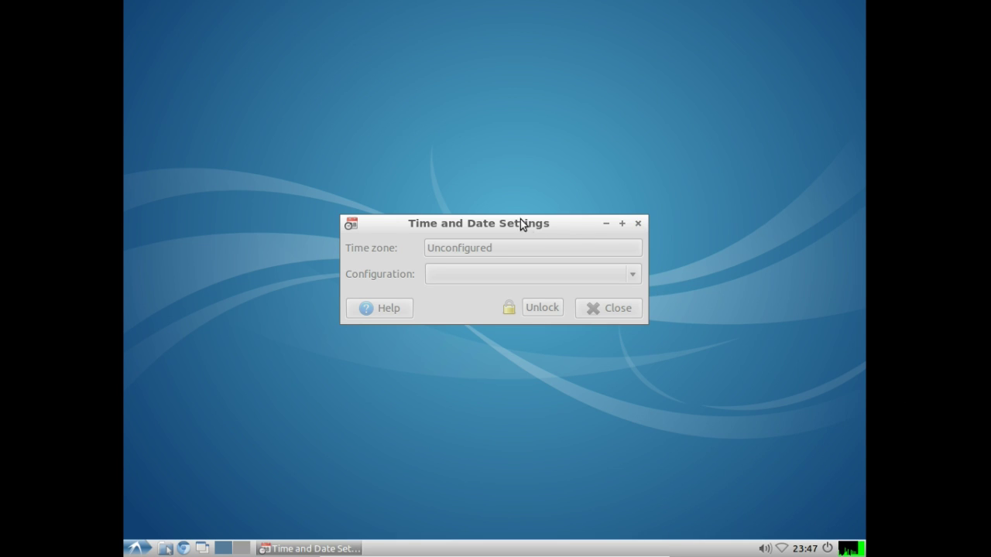
mouse_move(520, 225)
left_mouse_down()
mouse_move(513, 259)
mouse_move(513, 240)
left_mouse_up()
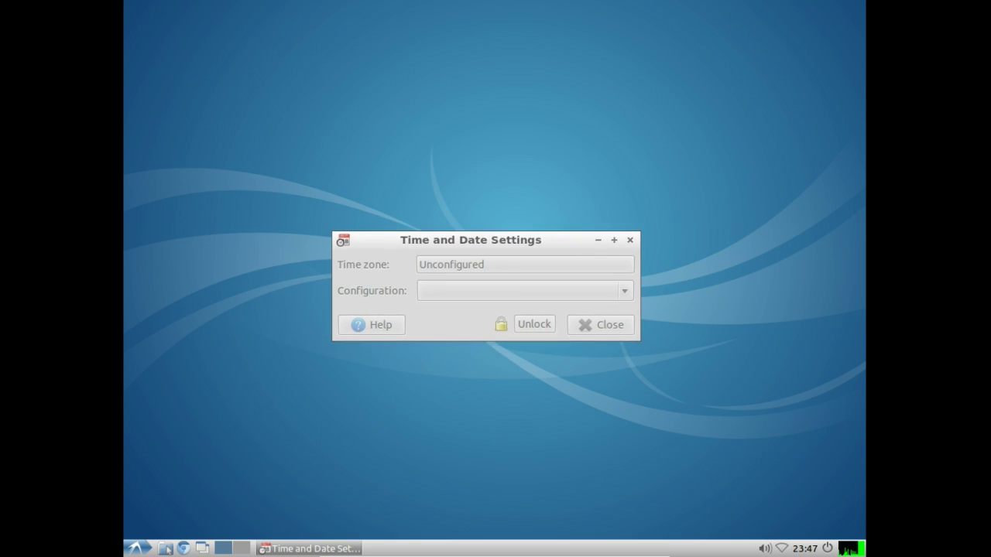
left_click(630, 239)
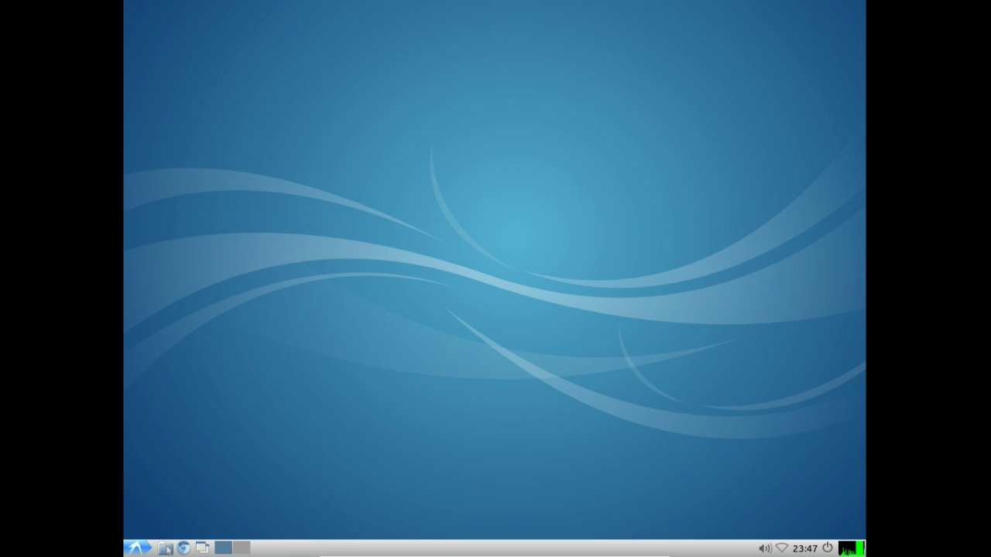
left_click(136, 548)
mouse_move(203, 475)
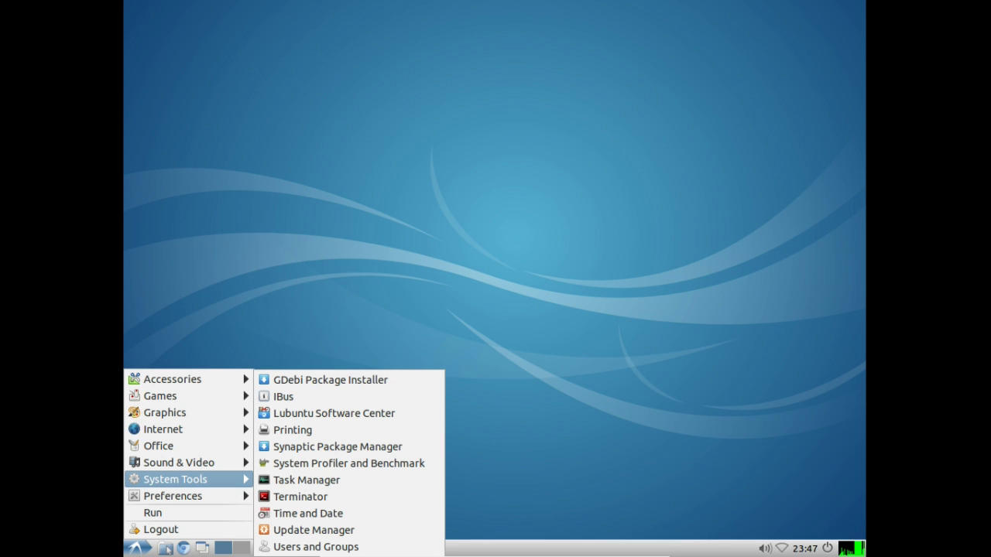
left_click(308, 530)
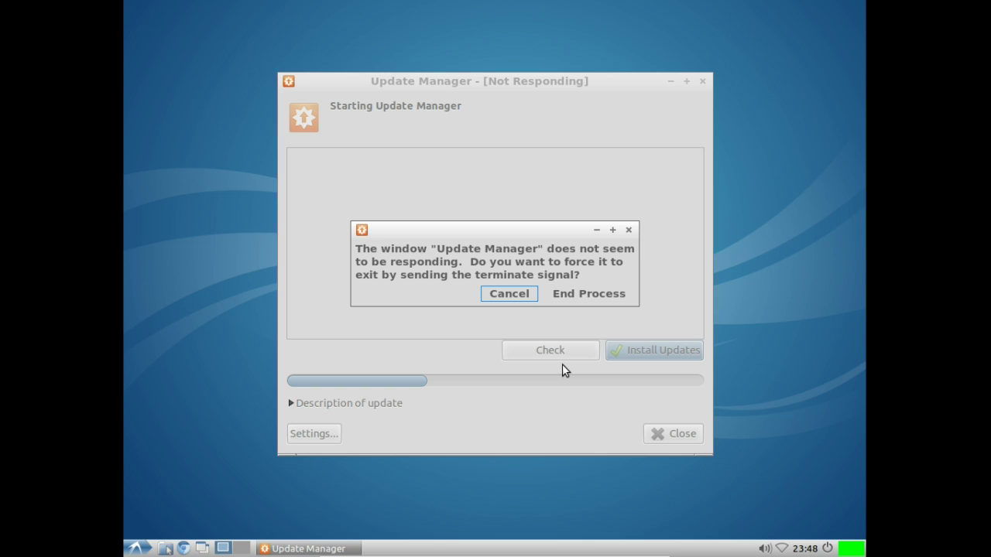
key("super")
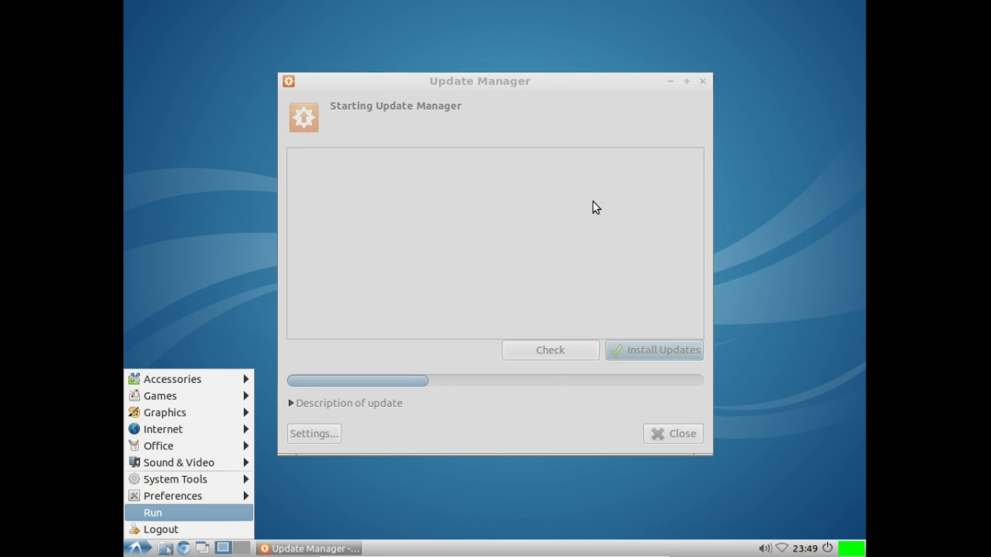
left_click(513, 406)
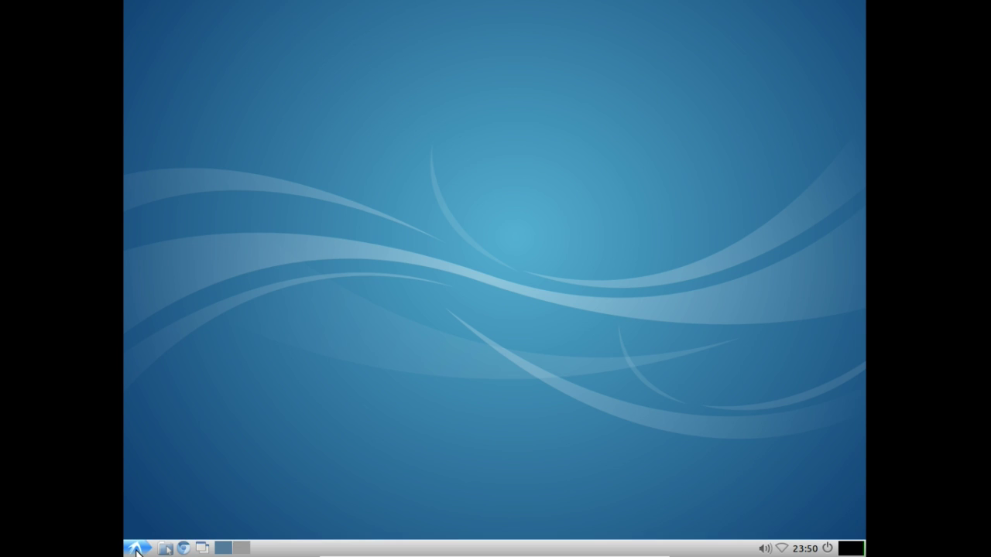
Step: Open Users and Groups from System Tools, review the single account, then close it
left_click(137, 548)
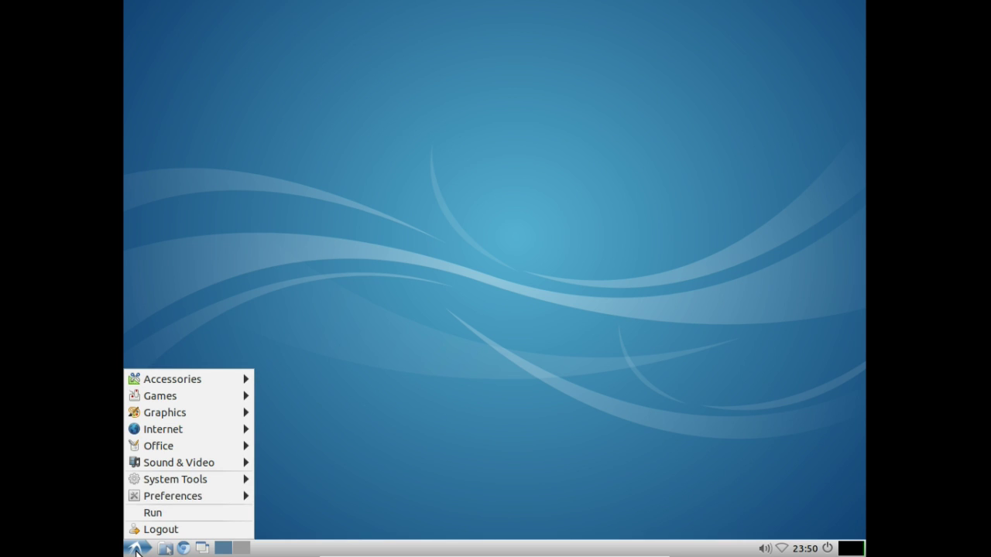
left_click(191, 490)
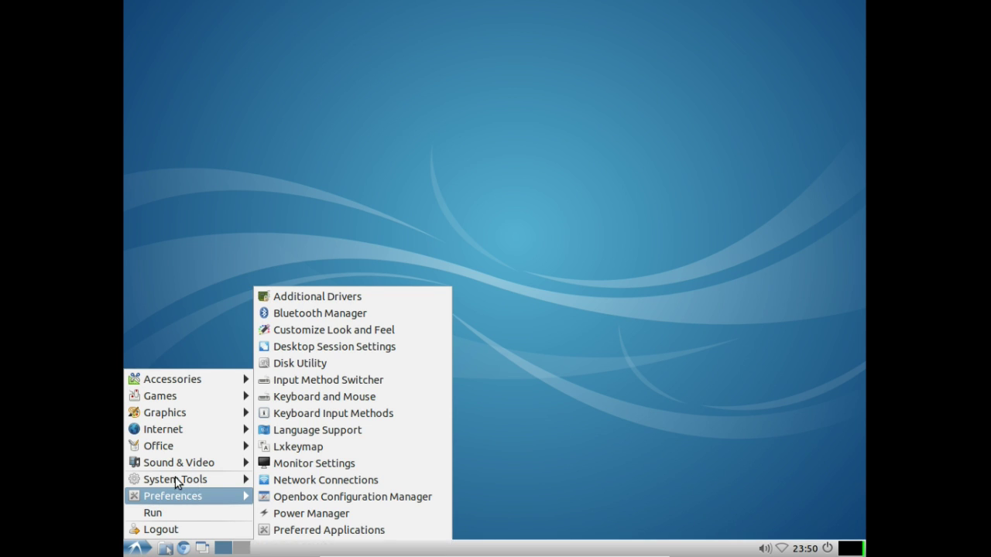
mouse_move(166, 479)
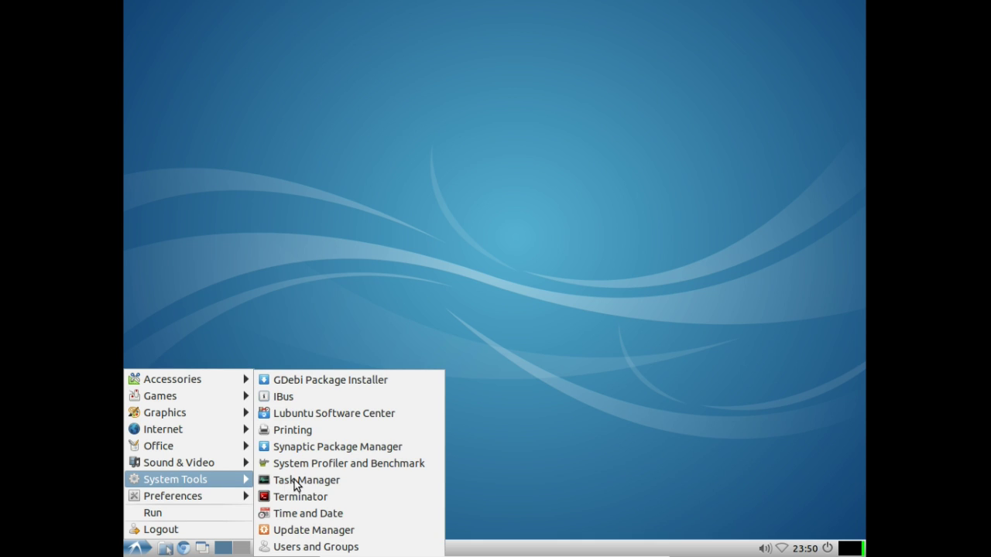
left_click(309, 546)
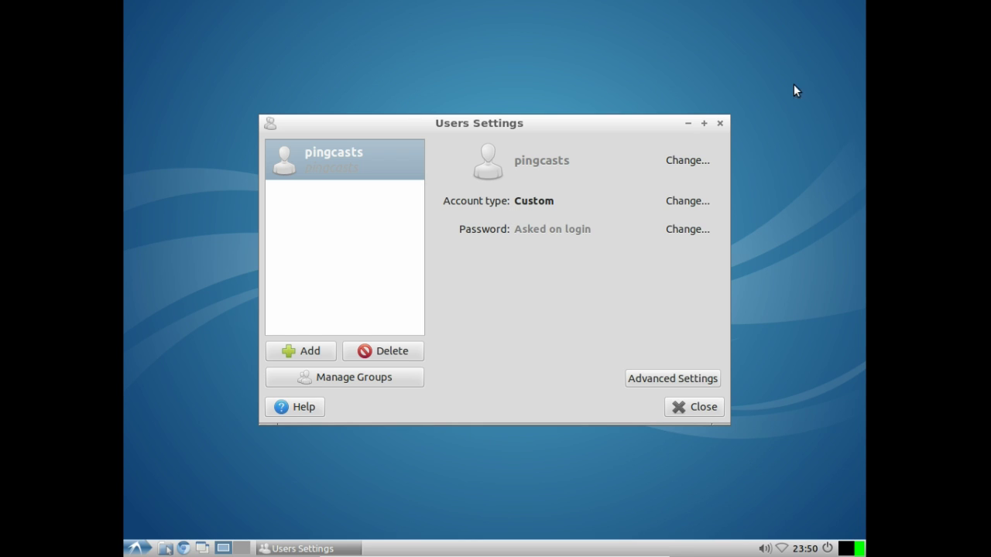
left_click(719, 124)
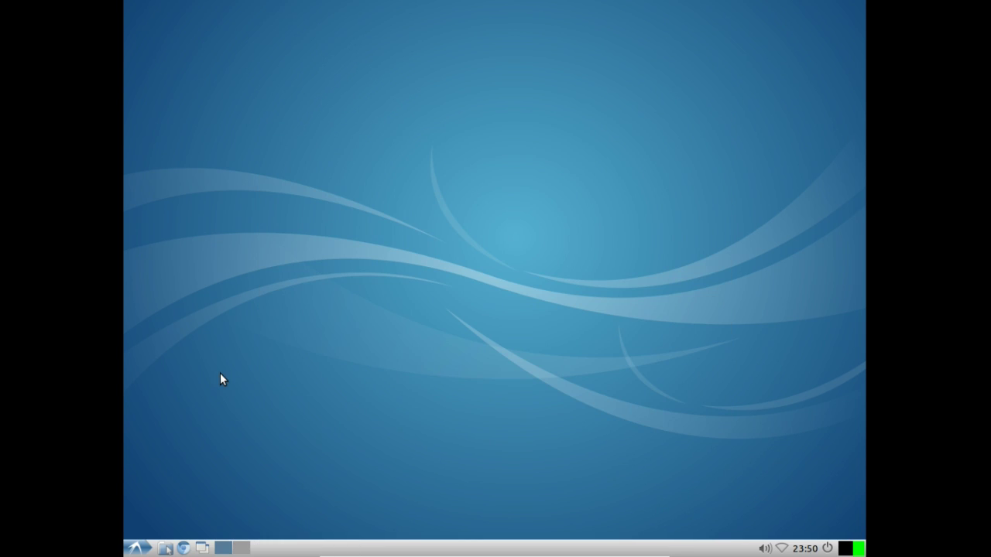
Step: Open Customize Look and Feel from the Preferences menu
left_click(132, 549)
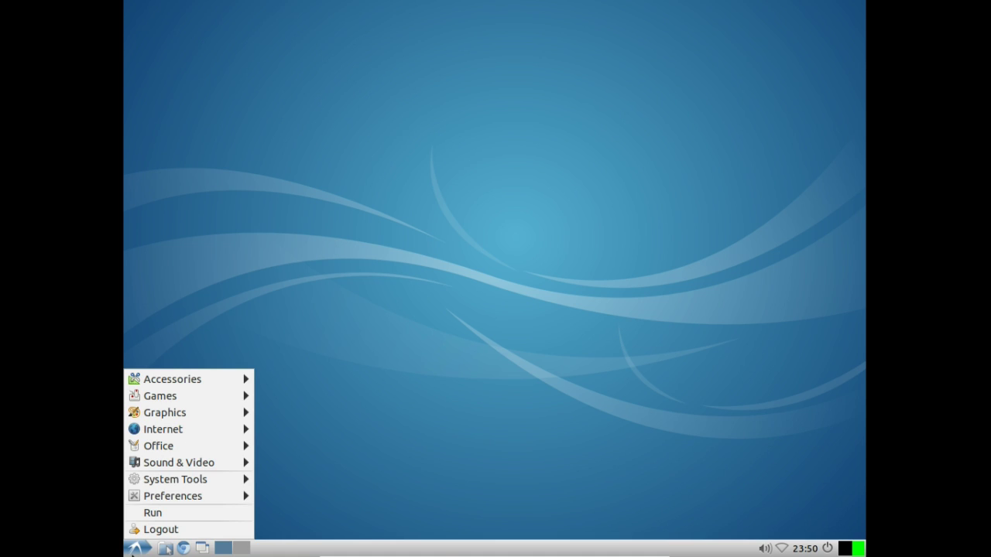
mouse_move(170, 487)
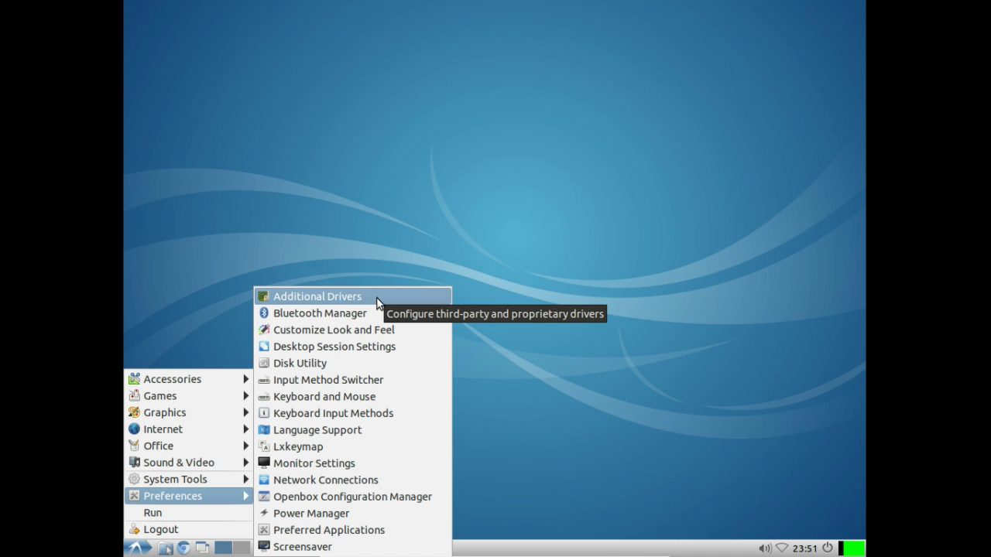
left_click(325, 329)
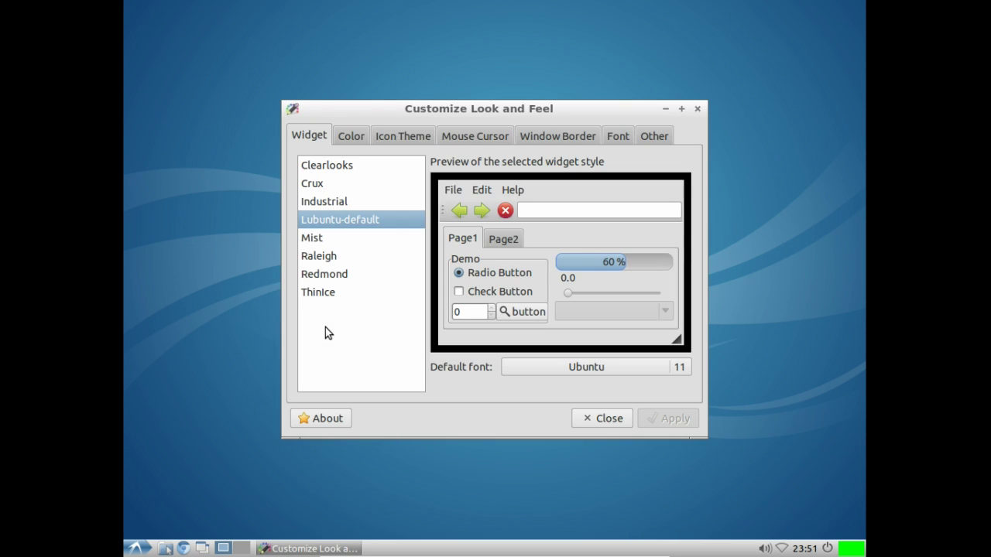
Step: Preview the Industrial, Mist, Raleigh, Redmond, ThinIce, Clearlooks and Crux widget themes, returning to Lubuntu-default
left_click(340, 199)
left_click(338, 218)
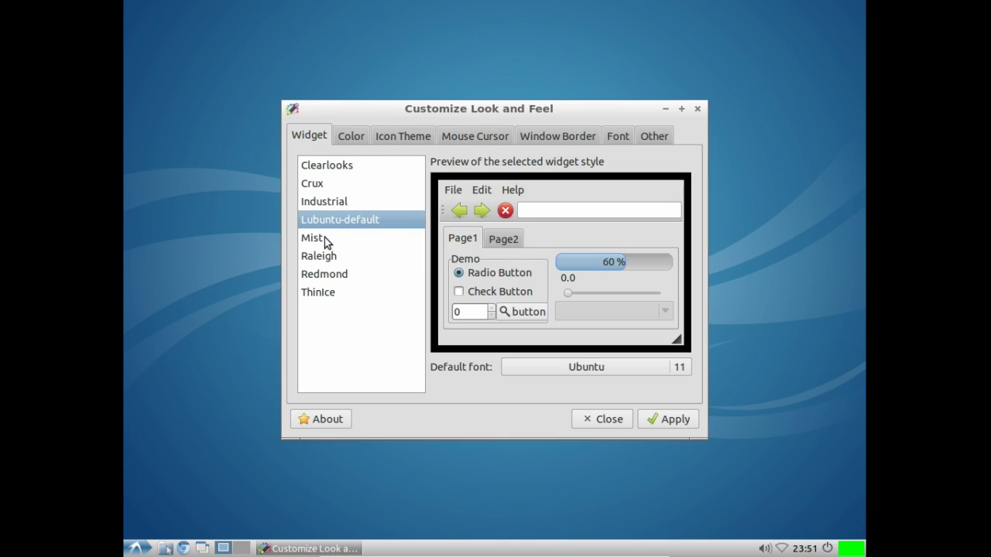
left_click(325, 236)
left_click(327, 257)
left_click(327, 271)
left_click(327, 288)
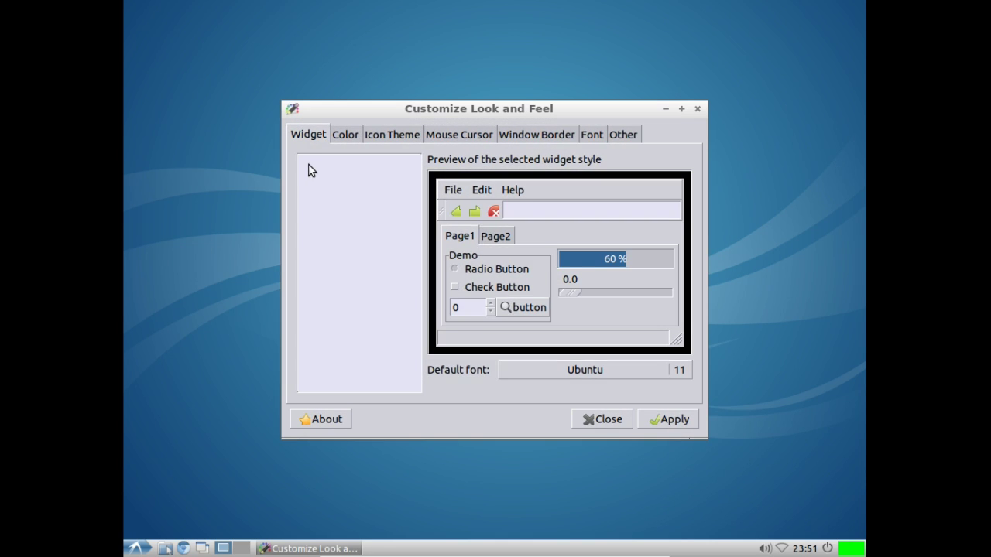
left_click(310, 163)
left_click(312, 184)
left_click(309, 200)
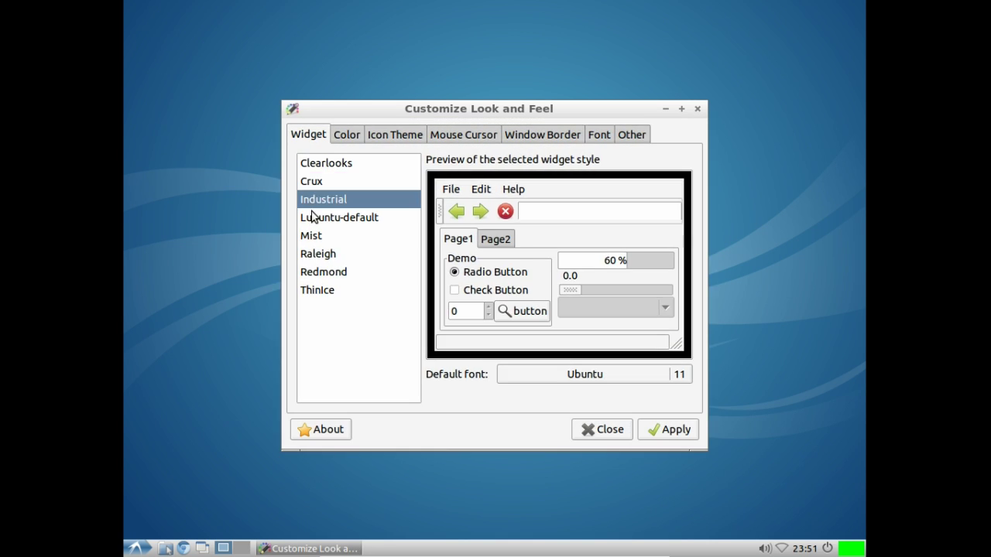
left_click(353, 216)
Step: Preview the elementary, elementary Dark, GNOME, Humanity and Humanity-Dark icon themes, returning to lubuntu
left_click(345, 139)
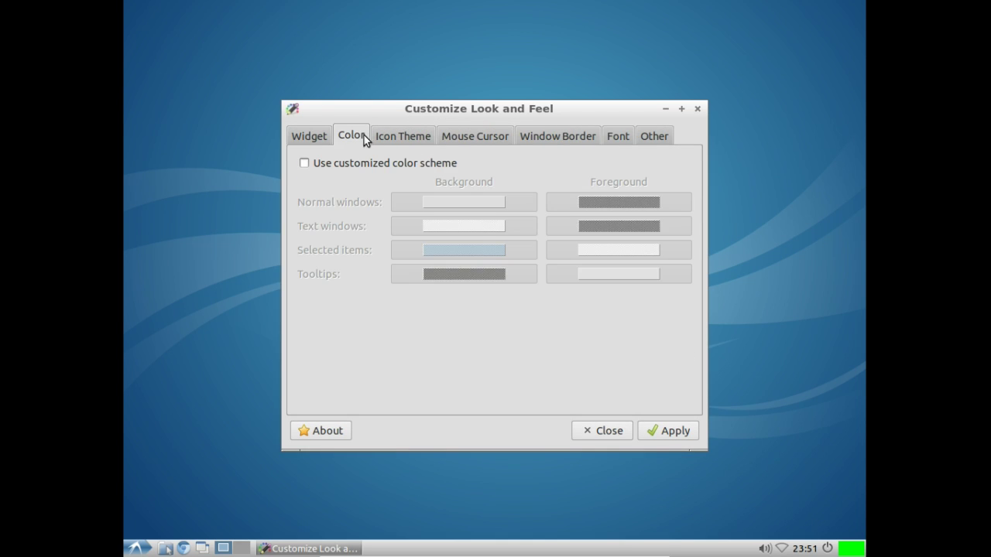
left_click(391, 136)
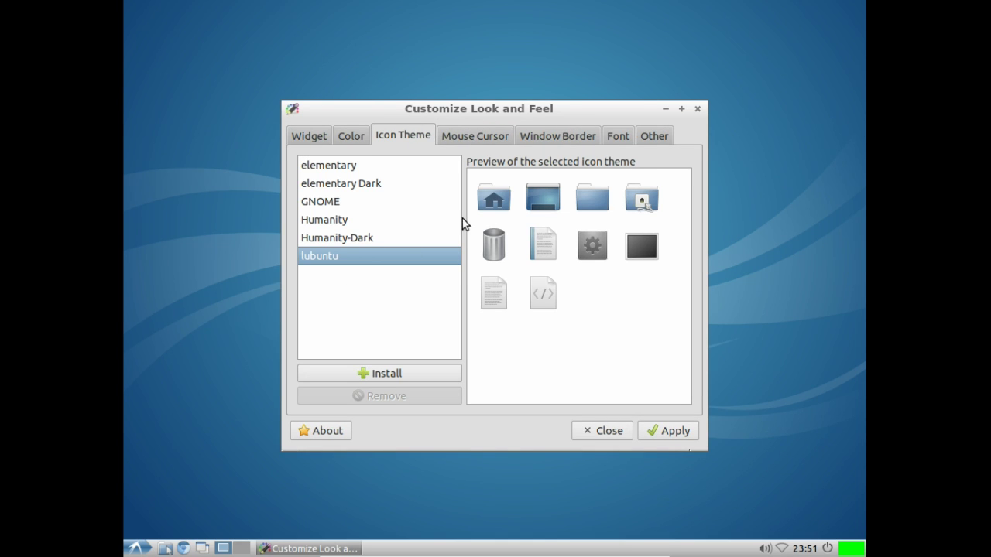
left_click(340, 172)
left_click(338, 190)
left_click(333, 204)
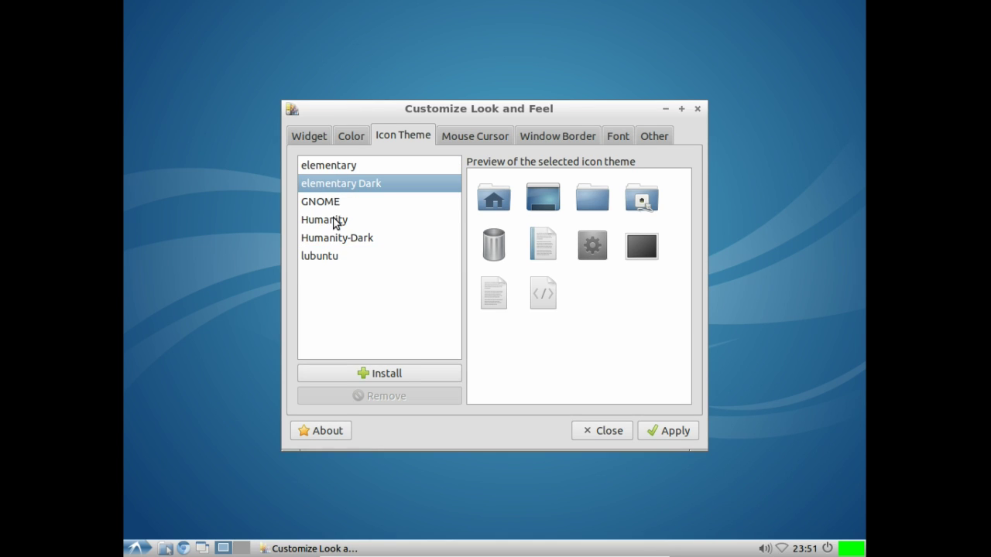
left_click(336, 223)
left_click(336, 240)
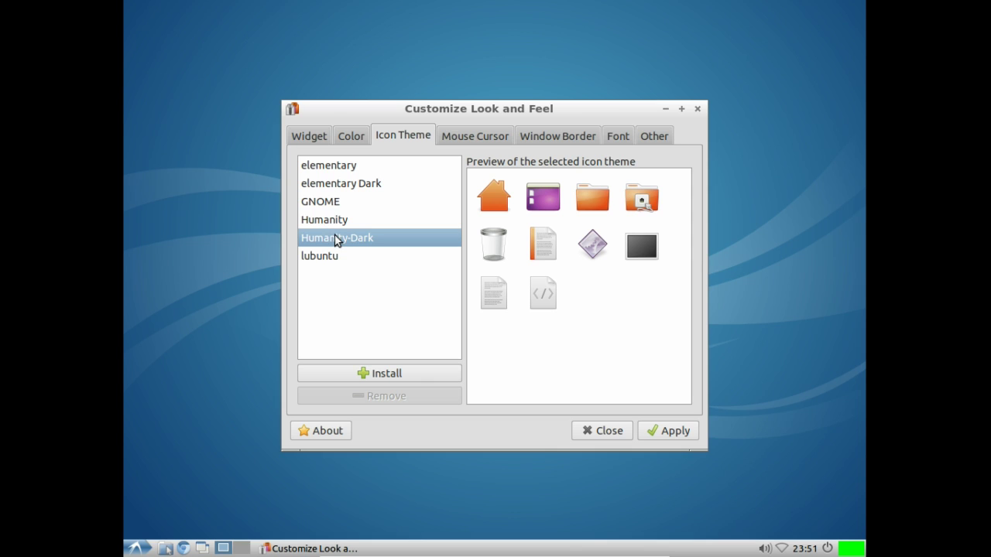
left_click(328, 223)
left_click(328, 240)
left_click(314, 258)
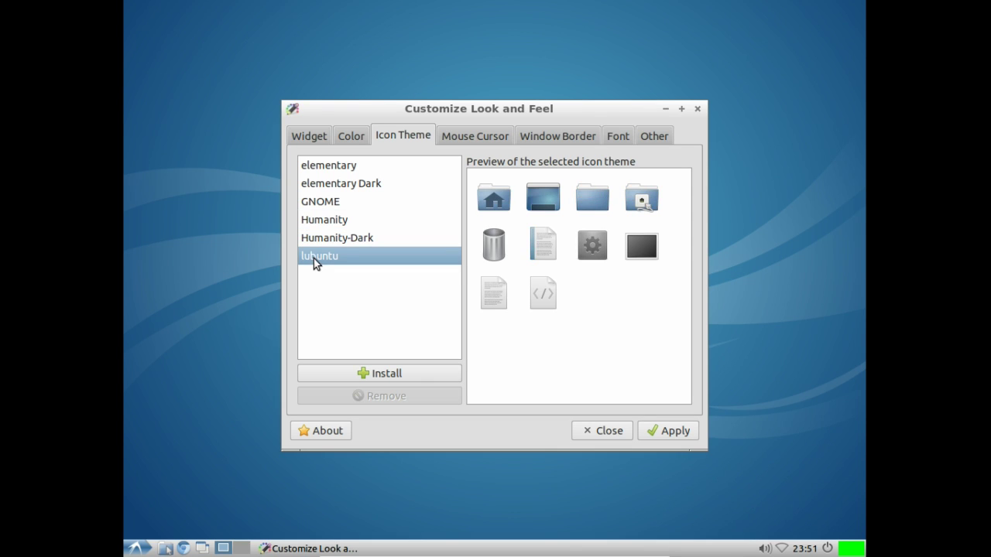
Step: Compare DMZ (Black) and DMZ (White) cursors, keeping White, view the remaining tabs, and close
left_click(474, 136)
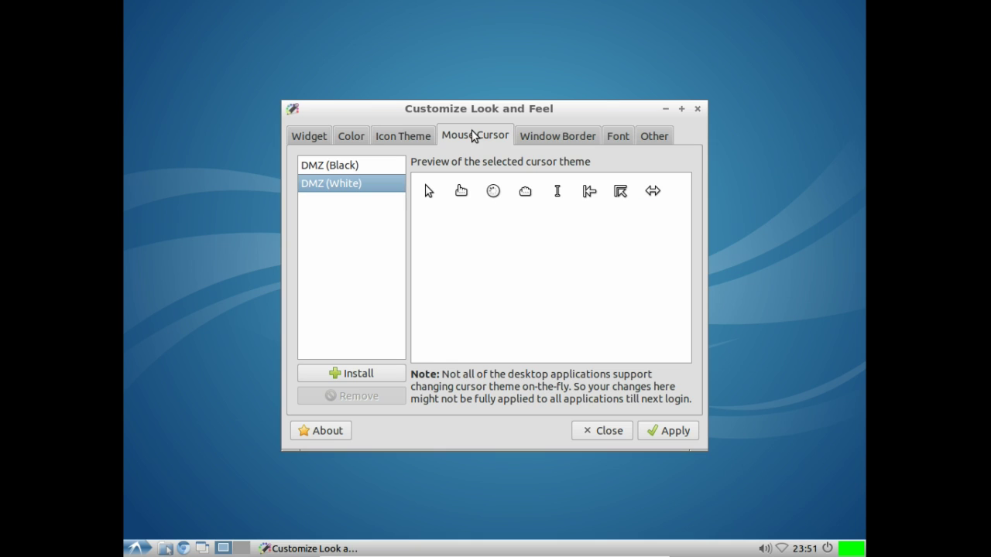
left_click(327, 165)
left_click(330, 181)
left_click(330, 168)
left_click(334, 186)
left_click(572, 138)
left_click(613, 137)
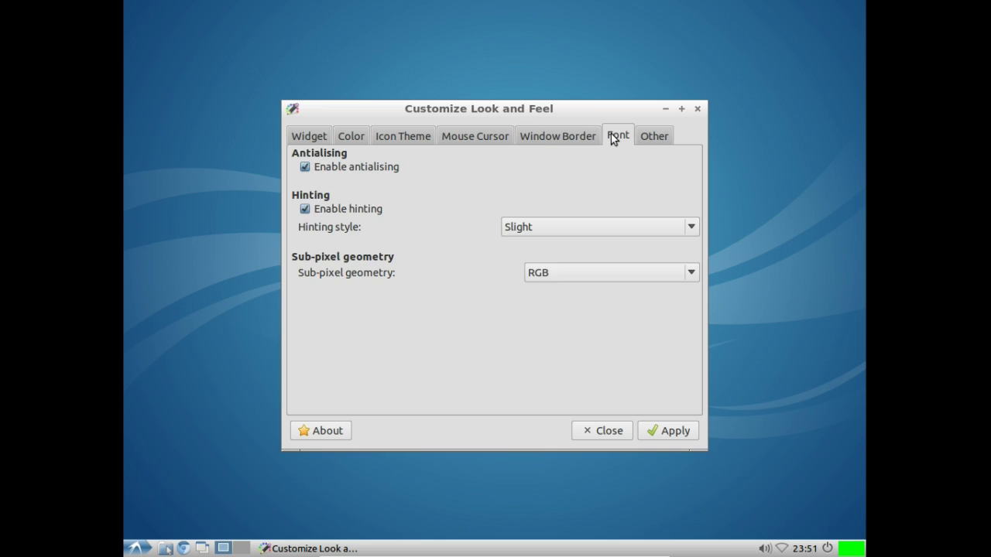
left_click(650, 135)
left_click(597, 434)
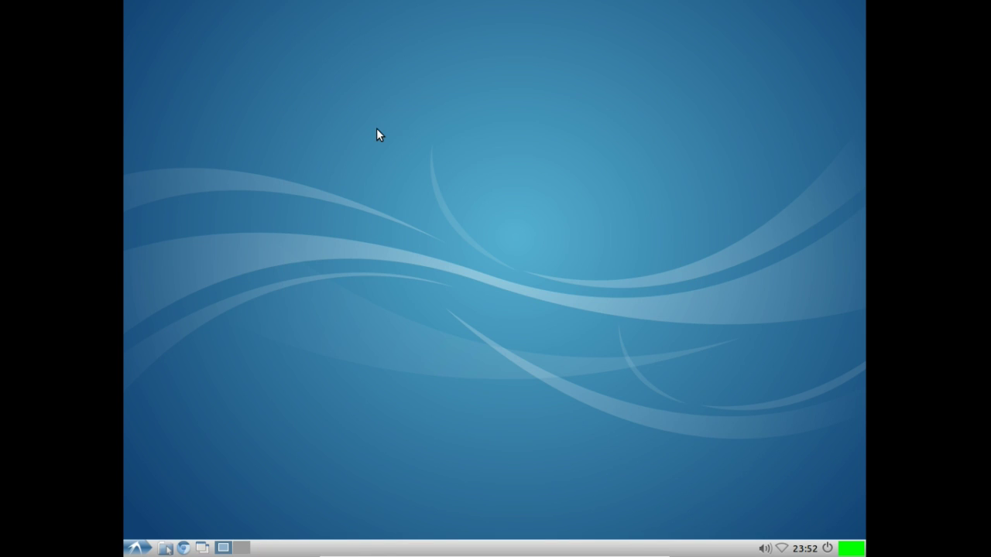
Step: Make 1204-happy-new-year.png the wallpaper in Desktop Preferences, then minimize the dialog
right_click(356, 94)
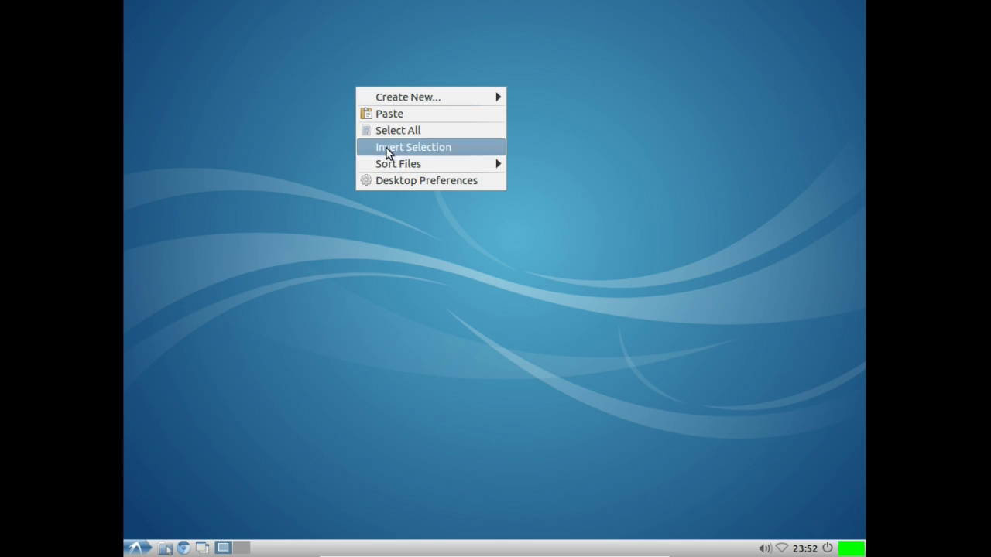
left_click(421, 181)
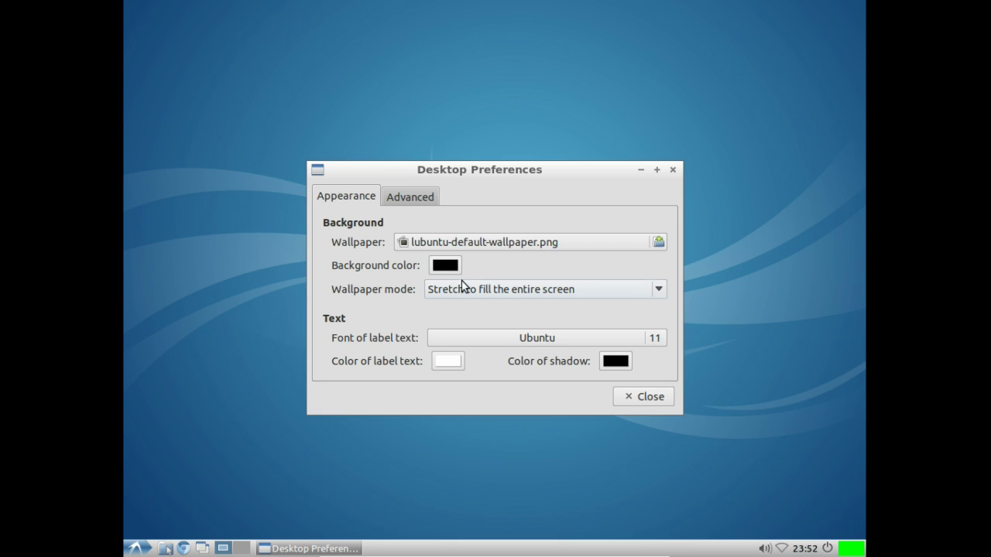
left_click(469, 246)
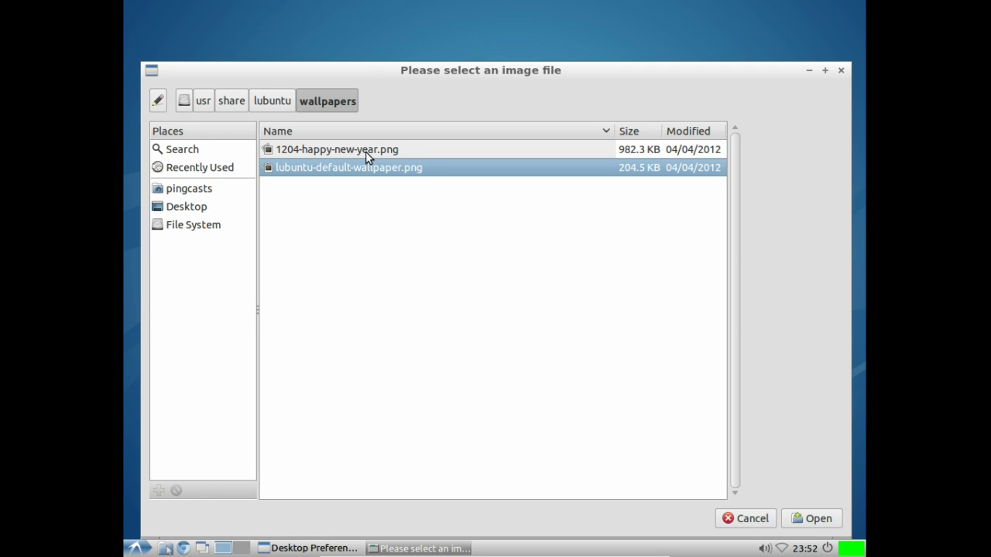
left_click(360, 149)
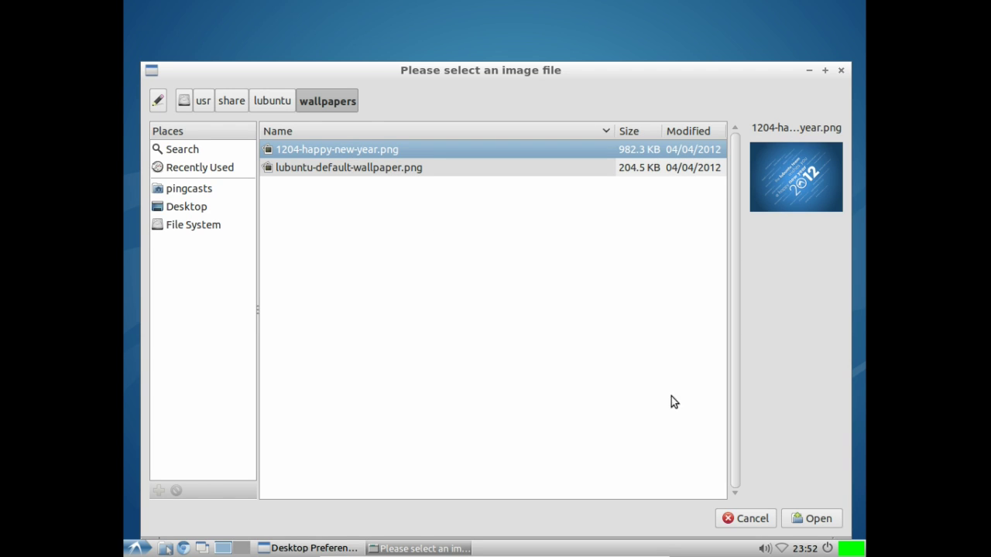
left_click(808, 522)
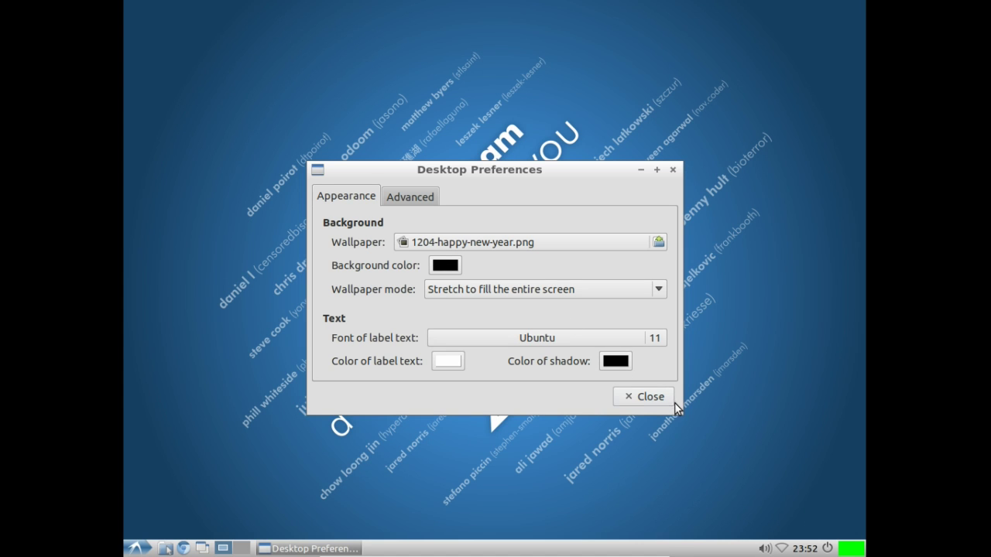
left_click(287, 547)
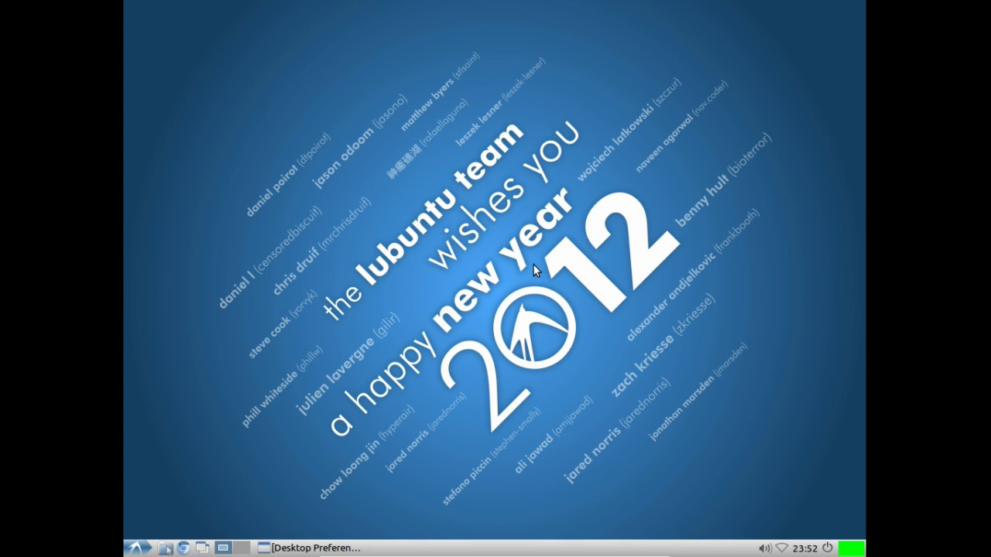
right_click(527, 316)
Step: Review the autostart applications and the openbox-lubuntu window manager in Desktop Session Settings, then confirm with OK
left_click(477, 321)
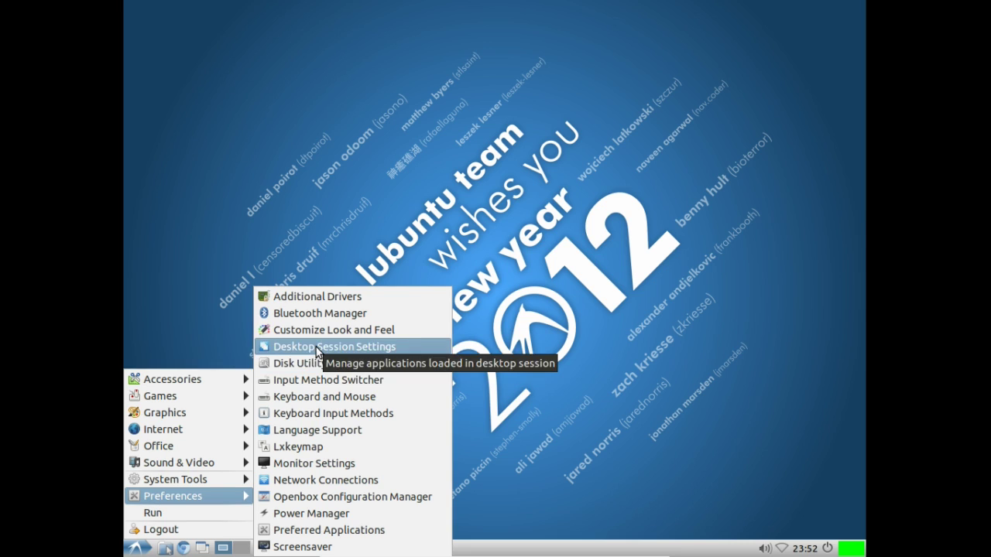
left_click(302, 348)
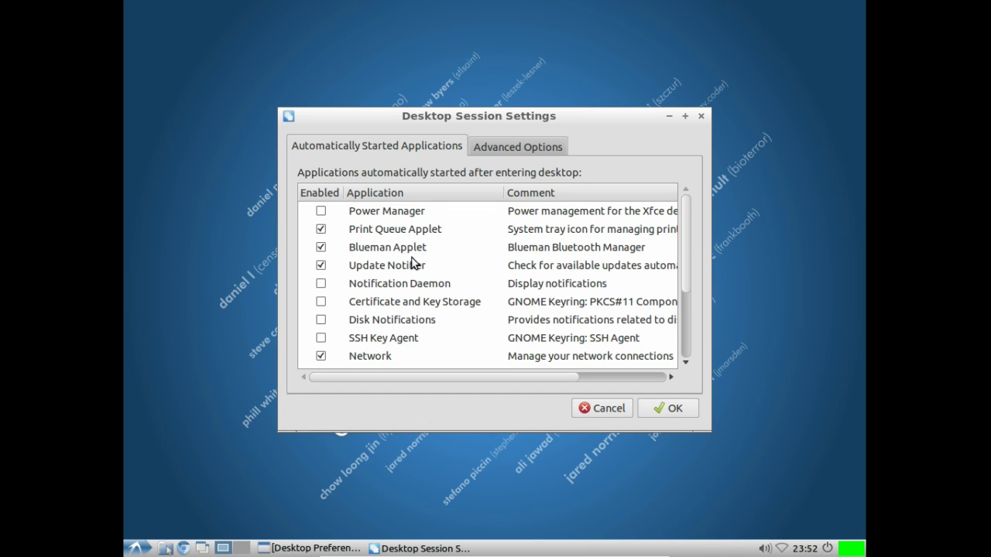
left_click(515, 145)
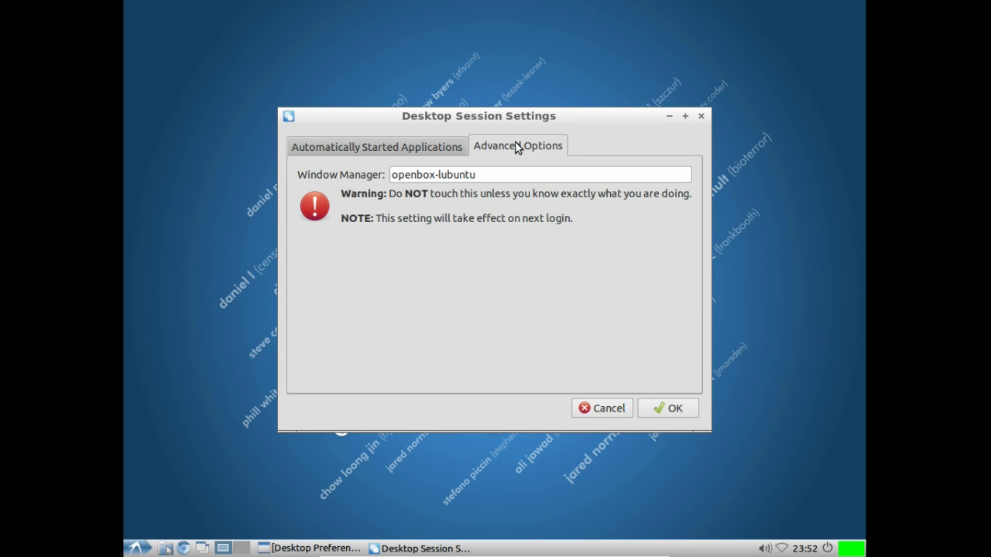
left_click(407, 146)
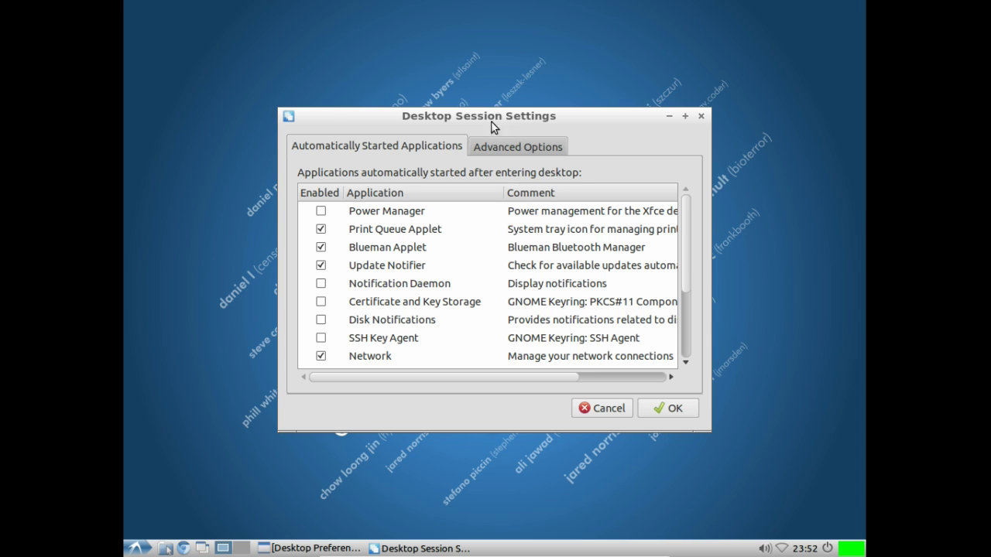
left_click(476, 146)
left_click(458, 148)
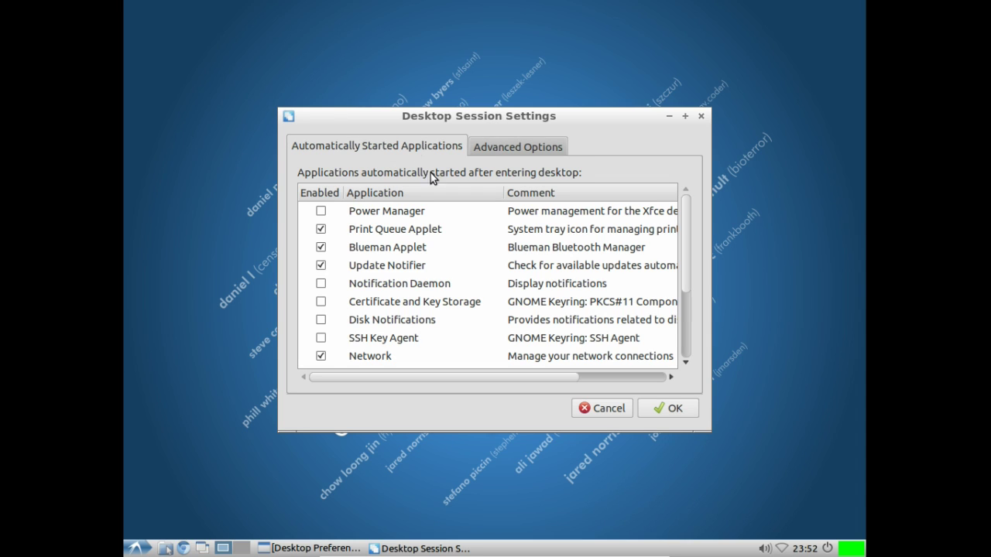
left_click(647, 408)
left_click(147, 551)
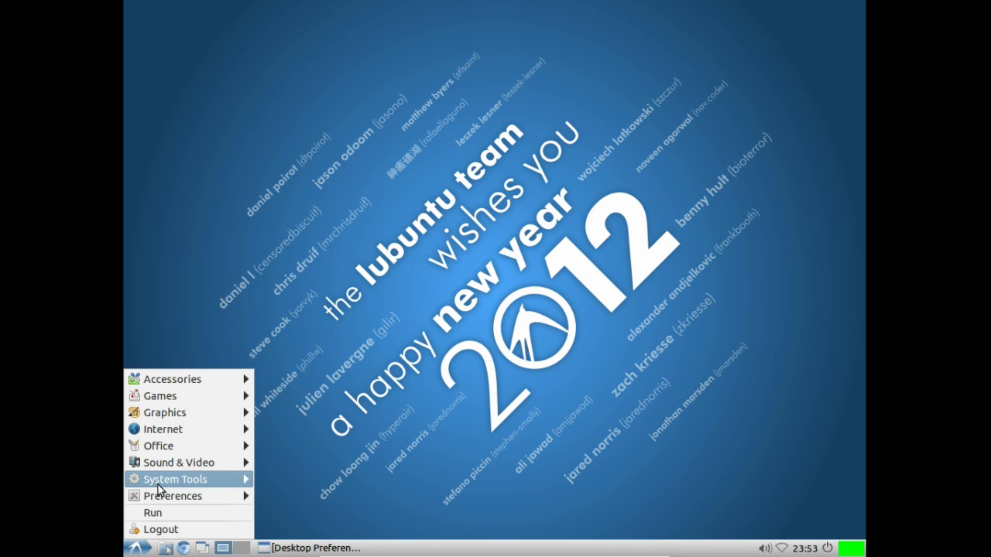
mouse_move(158, 486)
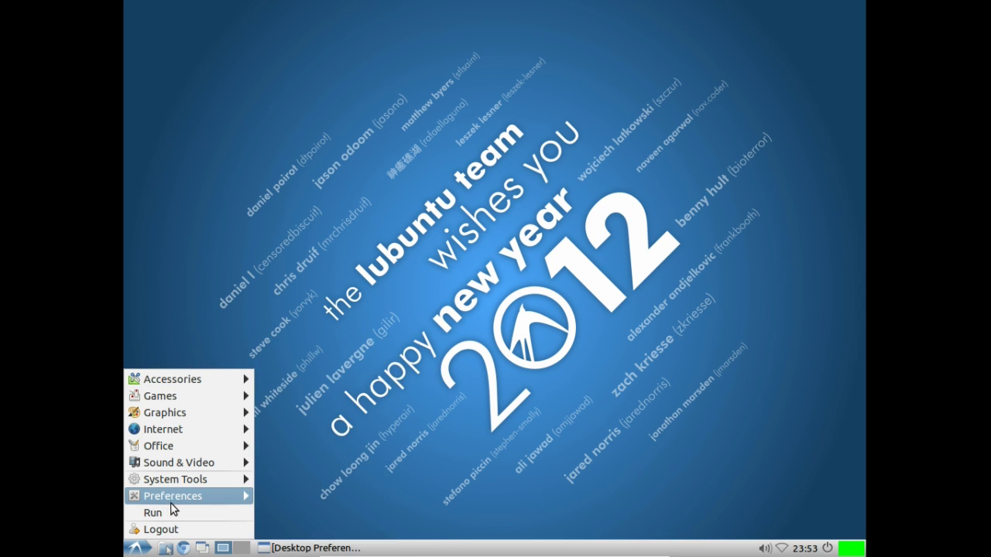
left_click(423, 329)
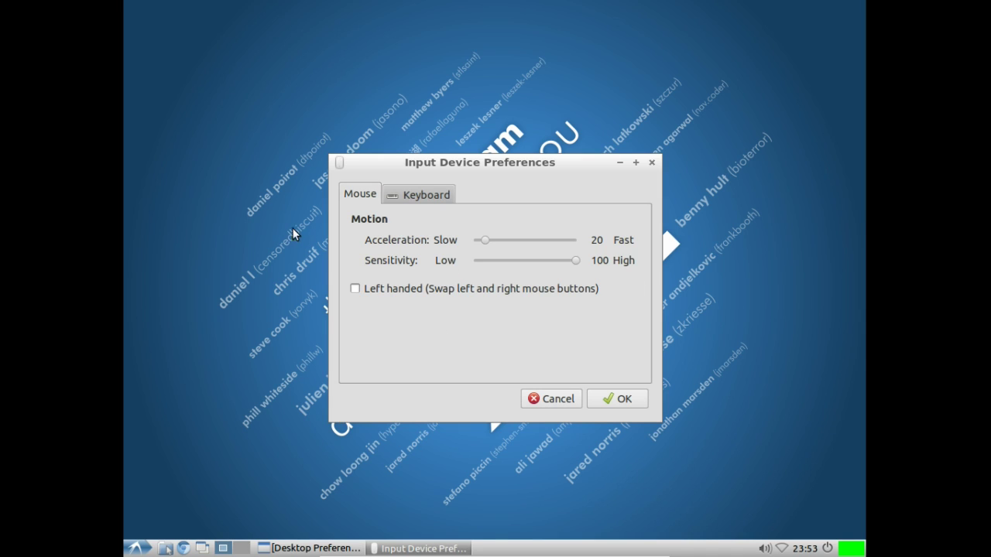
left_click(411, 192)
left_click(361, 200)
left_click(604, 399)
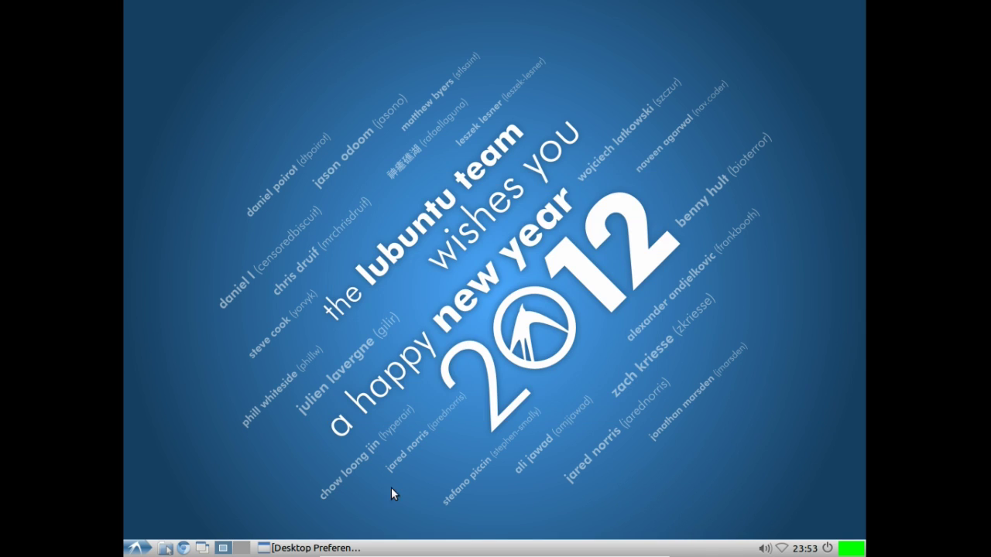
left_click(136, 548)
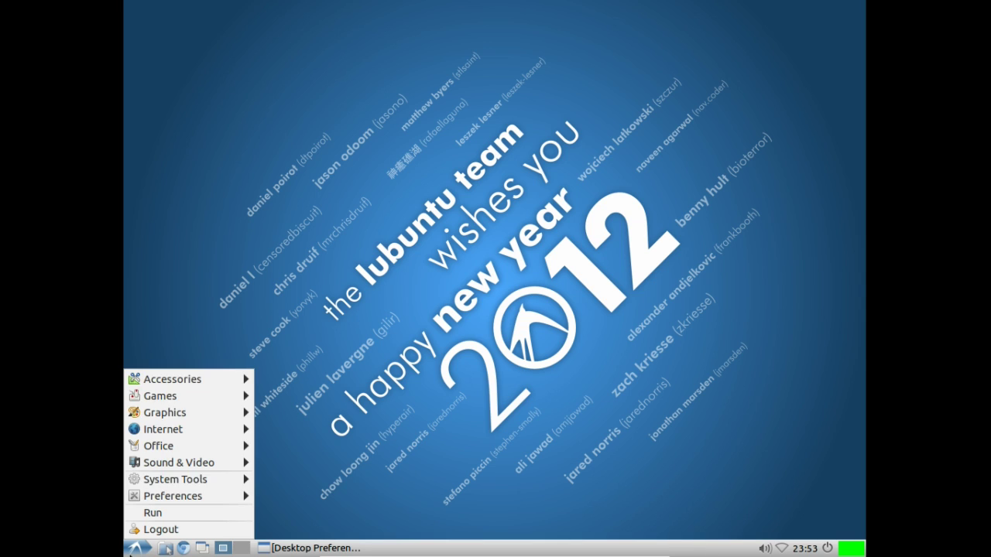
mouse_move(198, 374)
left_click(317, 491)
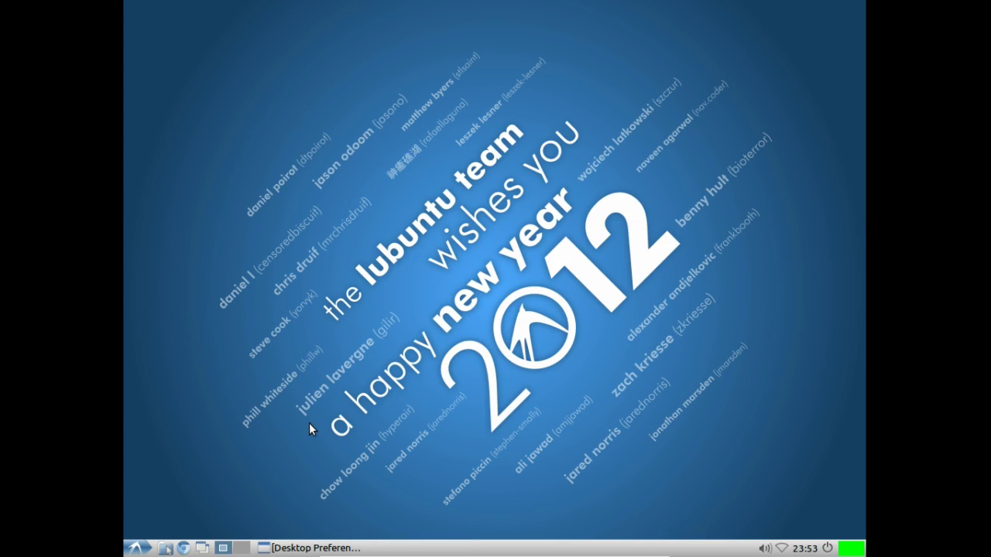
type("syn")
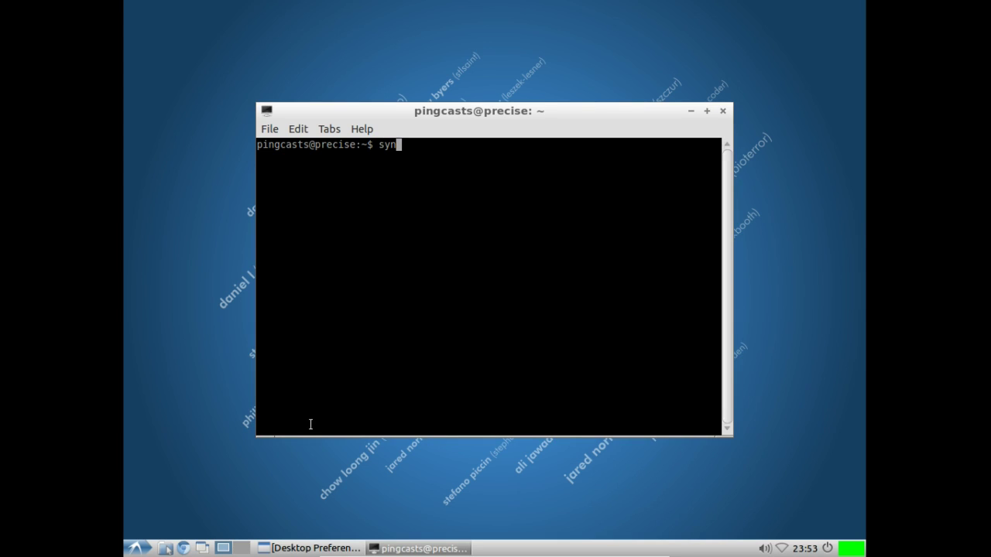
type("client")
key("Return")
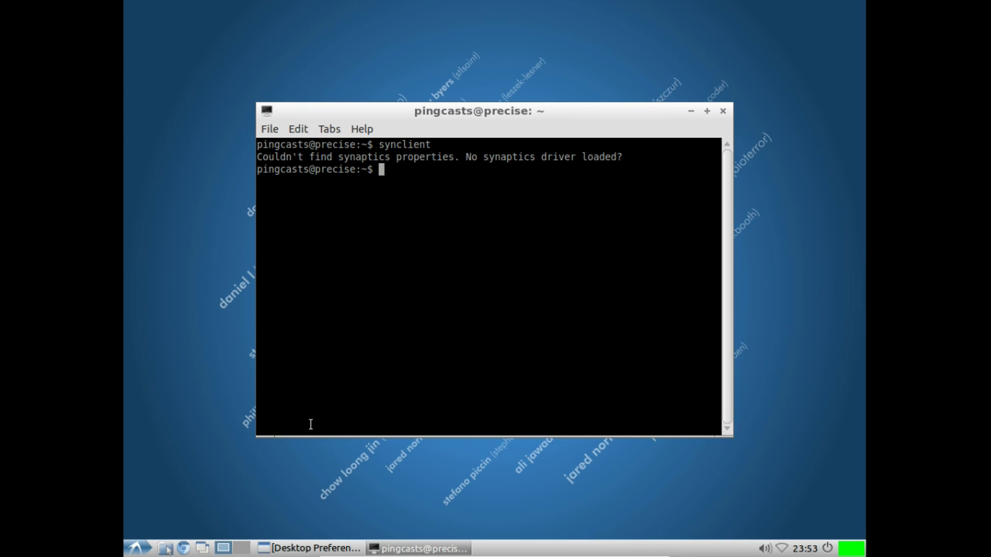
type("ex")
key("BackSpace")
key("BackSpace")
type("exit")
key("Return")
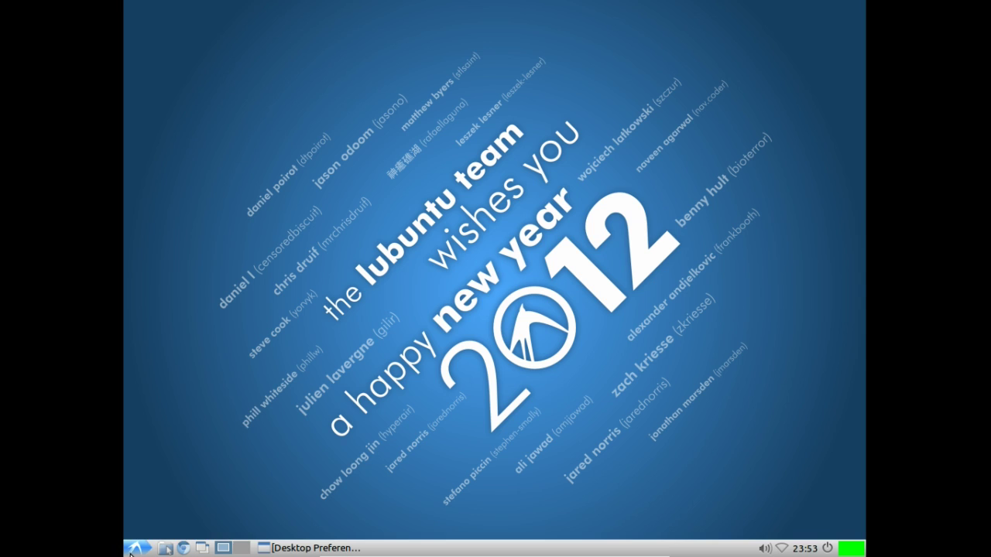
left_click(133, 549)
Step: Launch Openbox Configuration Manager from the Preferences menu
mouse_move(157, 485)
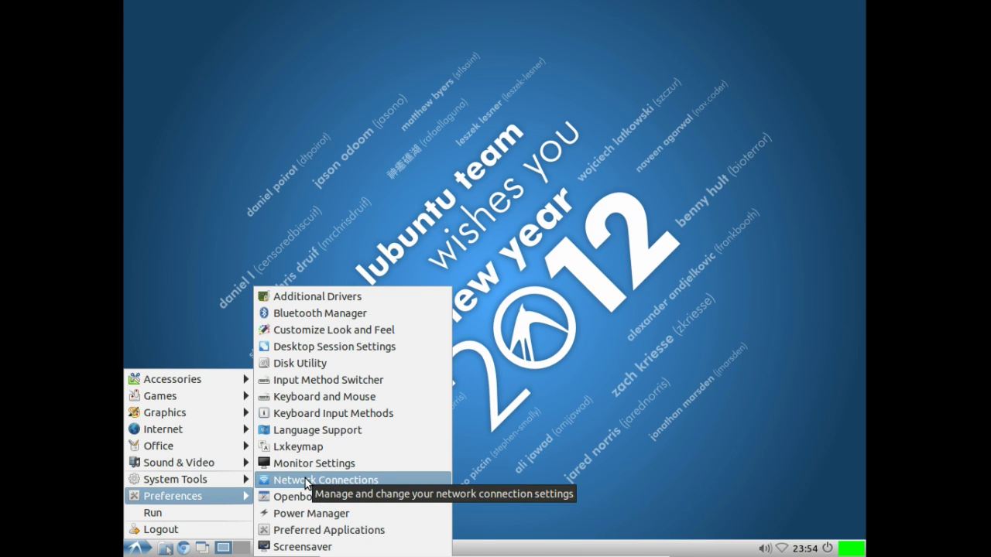
left_click(330, 496)
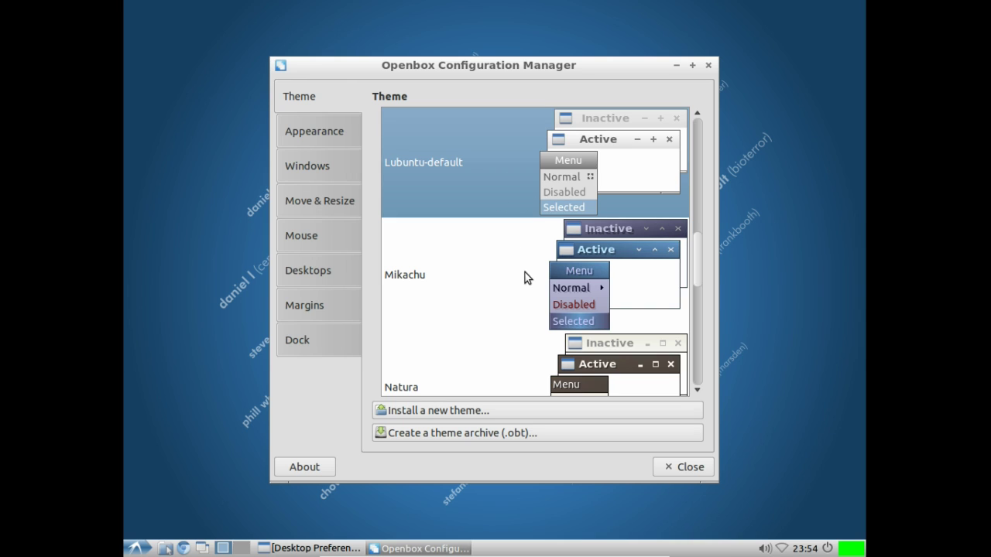
Step: Preview the Mikachu and Natura window themes, then return to Lubuntu-default
left_click(429, 279)
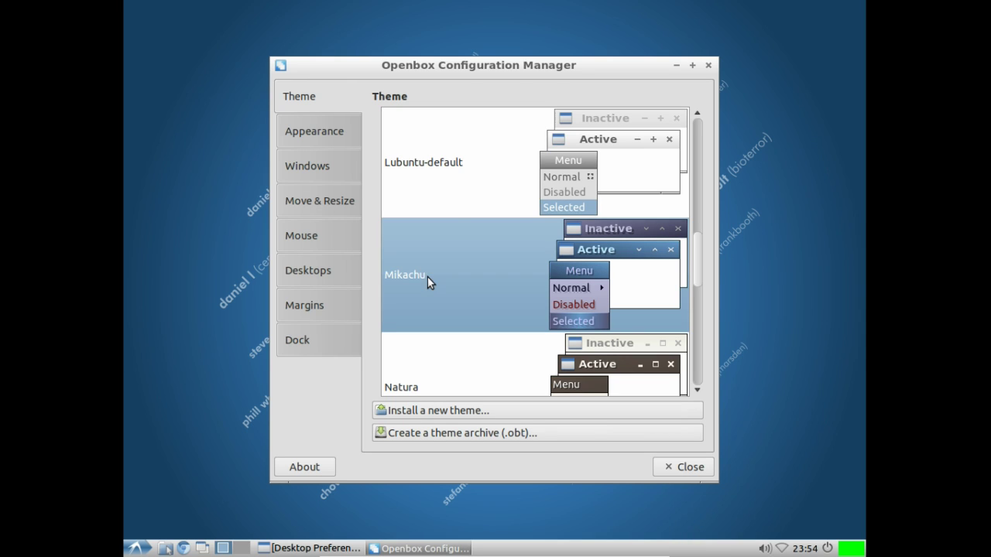
left_click(472, 189)
left_click(442, 386)
left_click(440, 182)
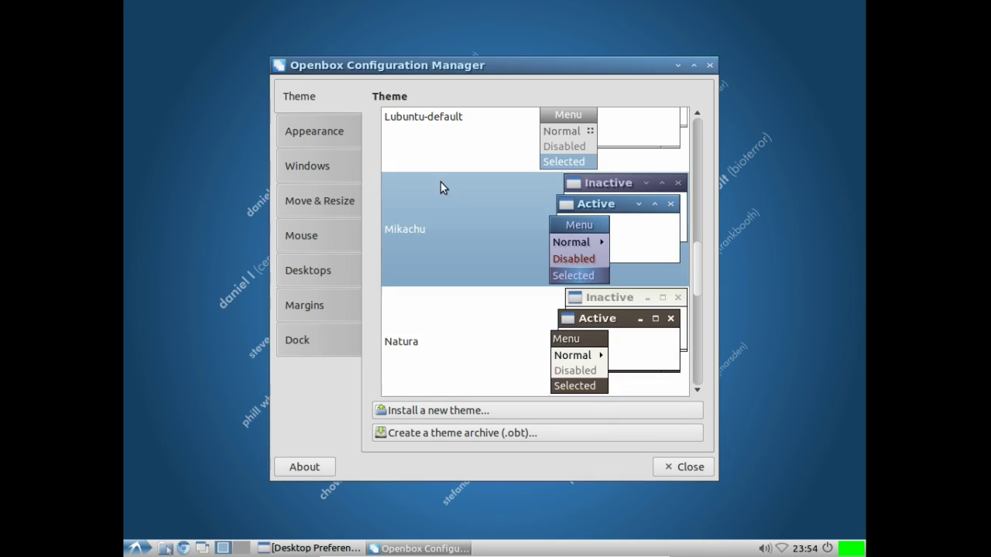
left_click(437, 164)
Step: Inspect the window button order field in the Appearance settings
left_click(299, 133)
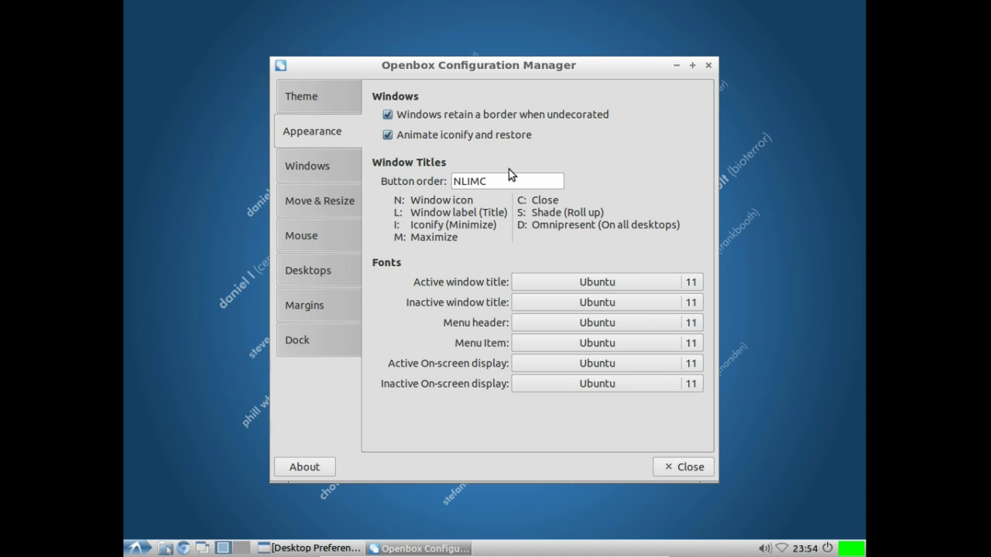
left_click(459, 181)
key("Right")
key("Right")
key("Right")
key("Right")
key("Left")
key("Left")
key("Left")
key("Left")
key("Left")
key("Right")
key("Right")
key("Right")
key("Right")
key("Right")
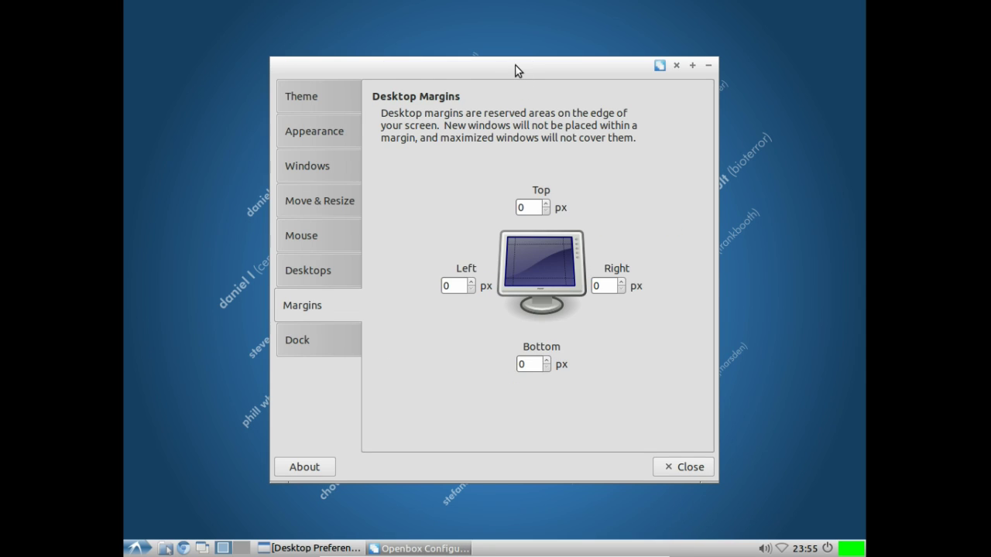
Step: Maximize Openbox settings and raise the top margin to 9 px, dismissing an XML error
double_click(517, 68)
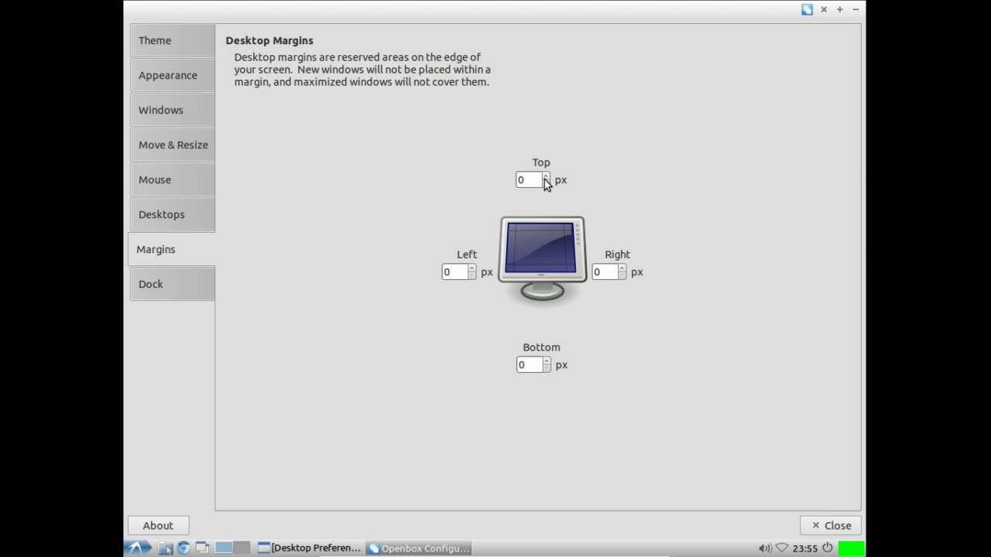
left_click(545, 178)
left_click(545, 178)
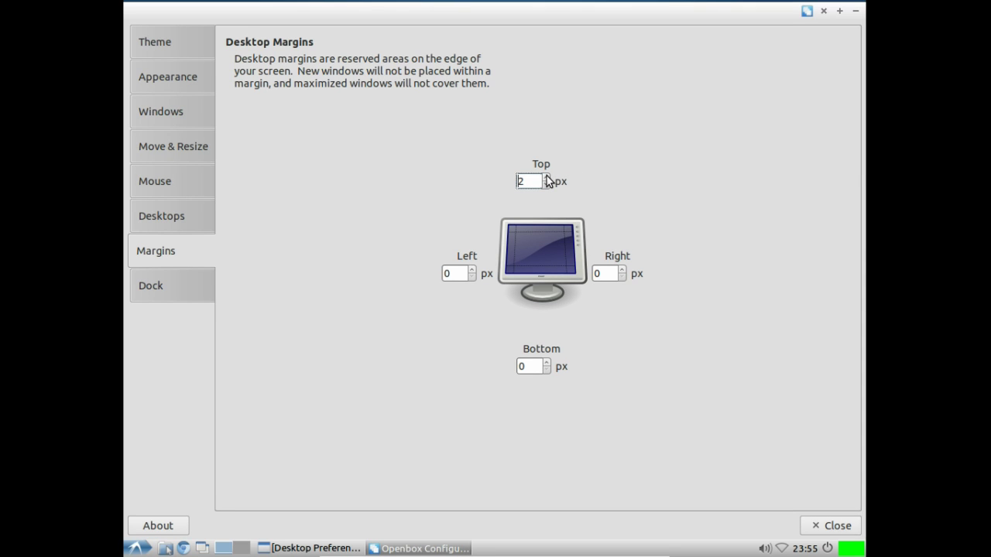
left_click(546, 177)
left_click(545, 177)
left_click(546, 178)
left_click(546, 177)
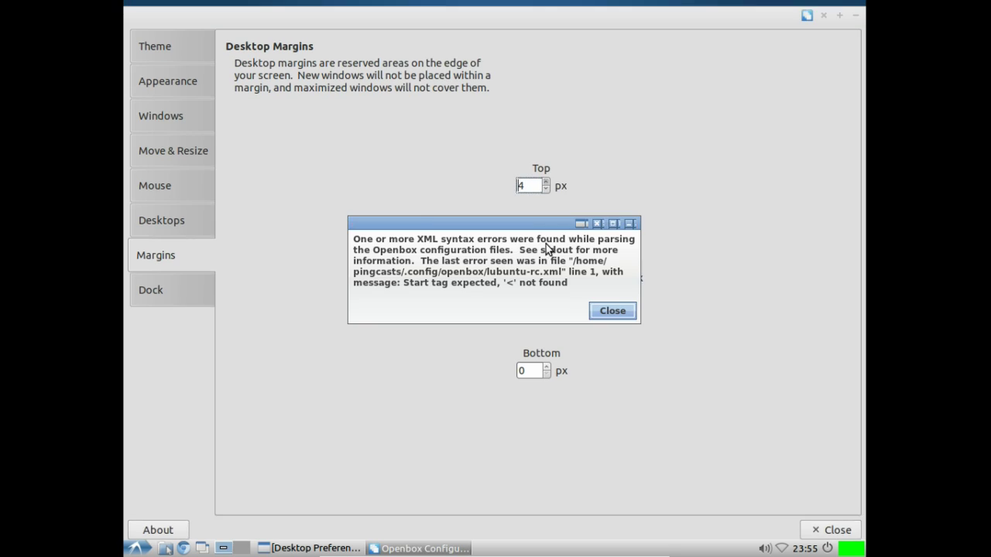
left_click(591, 311)
left_click(546, 183)
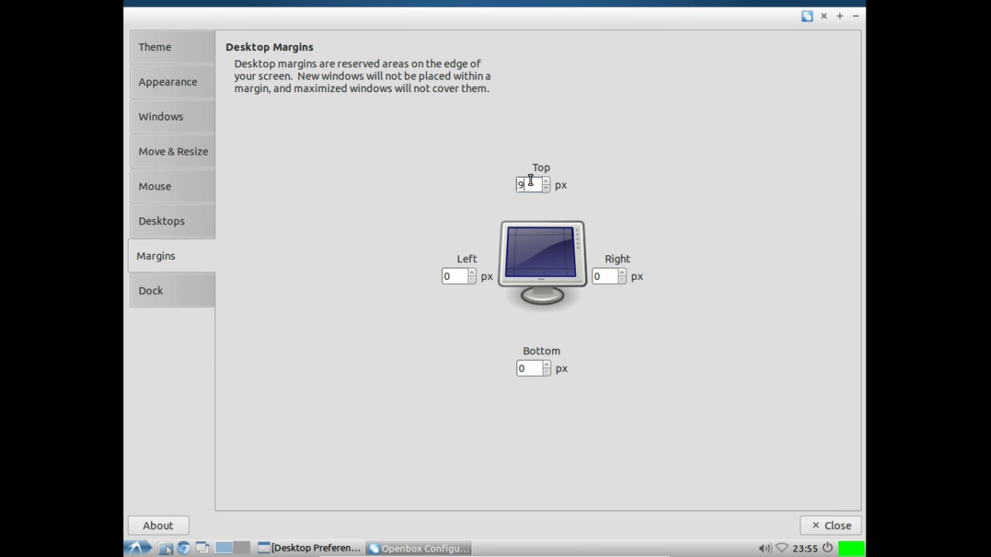
Step: Try top margins of 20, 60 and 30 px, then set it back to 0
key("BackSpace")
type("20")
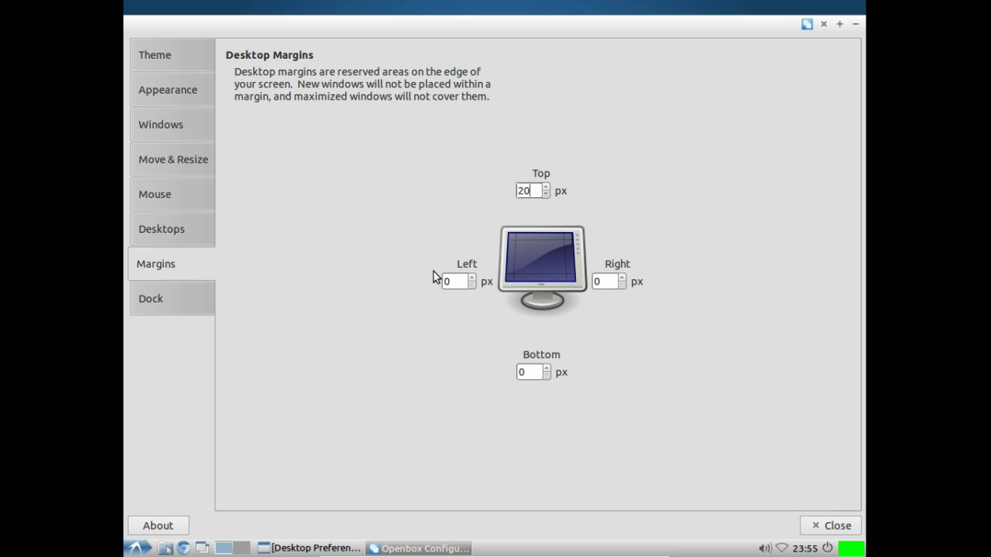
key("BackSpace")
key("BackSpace")
type("60")
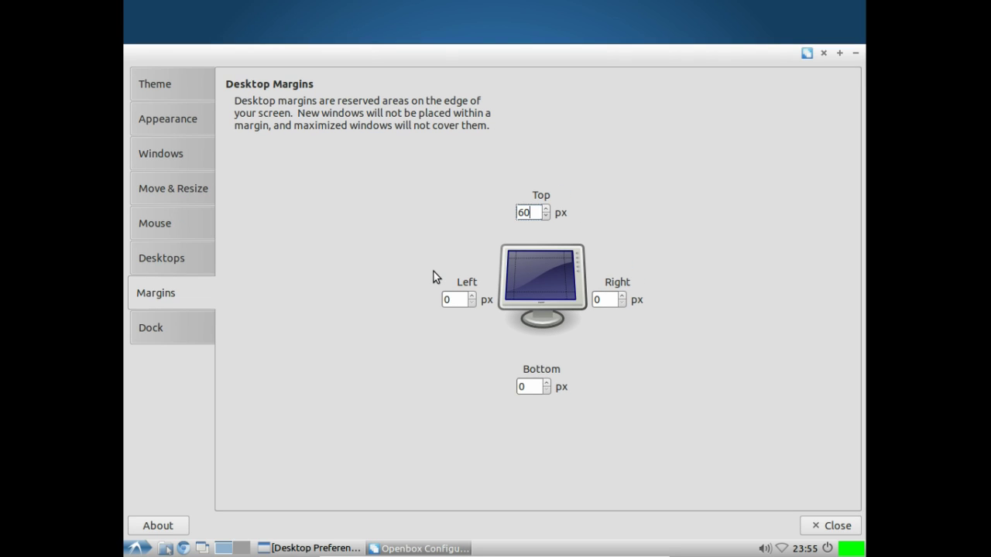
key("BackSpace")
key("BackSpace")
type("340")
key("BackSpace")
key("BackSpace")
key("BackSpace")
type("30")
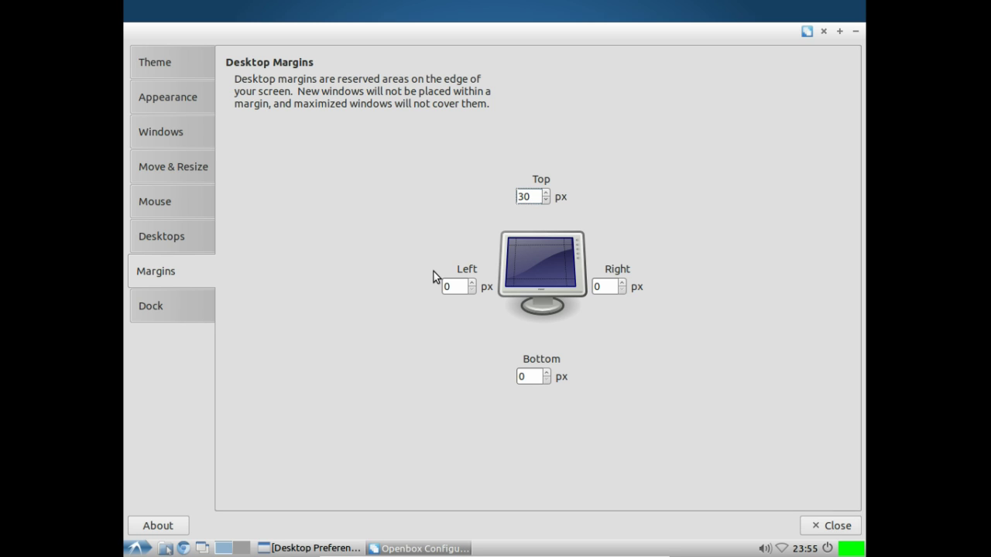
key("BackSpace")
key("BackSpace")
type("0")
Step: Restore the window size, view the Dock settings, and close Openbox Configuration Manager
double_click(431, 6)
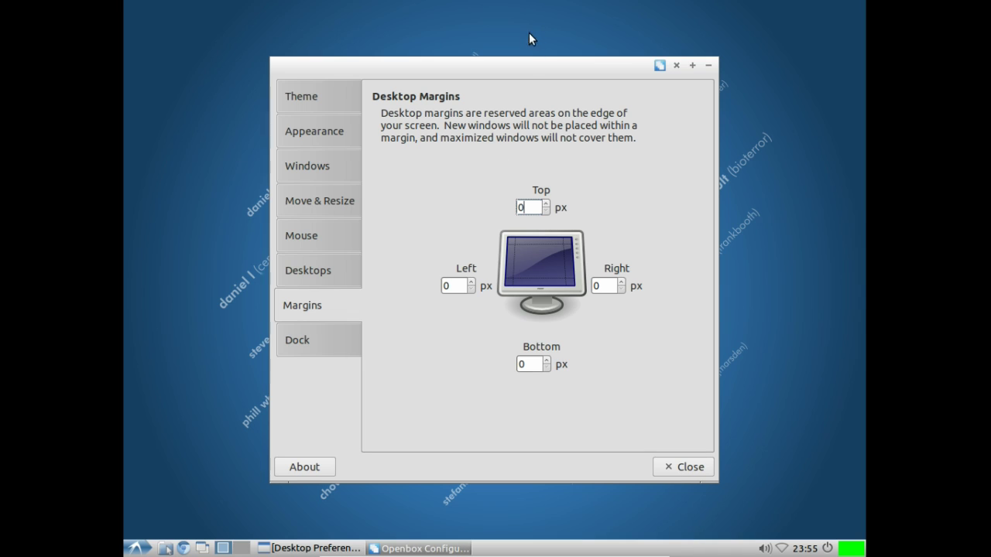
left_click(317, 349)
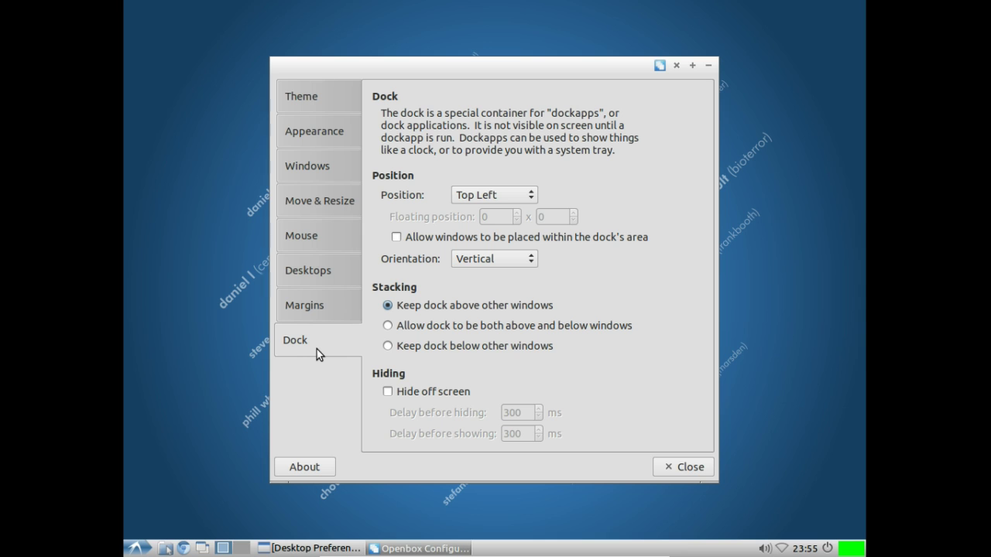
left_click(665, 467)
Step: Restore the minimized Desktop Preferences window and close it
mouse_move(323, 554)
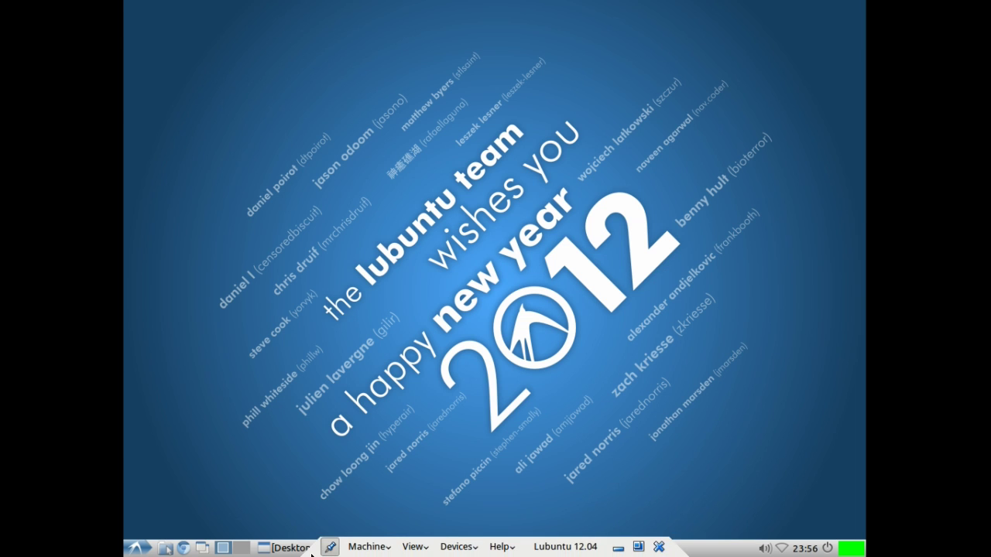
left_click(272, 546)
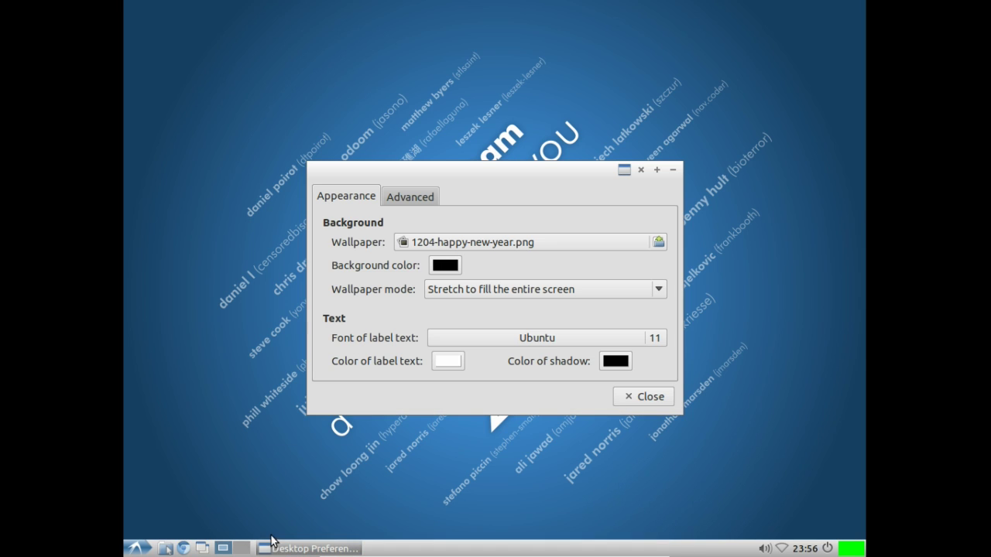
left_click(646, 396)
Step: Review Power Manager's General, On AC and Extended settings, then close it
left_click(133, 549)
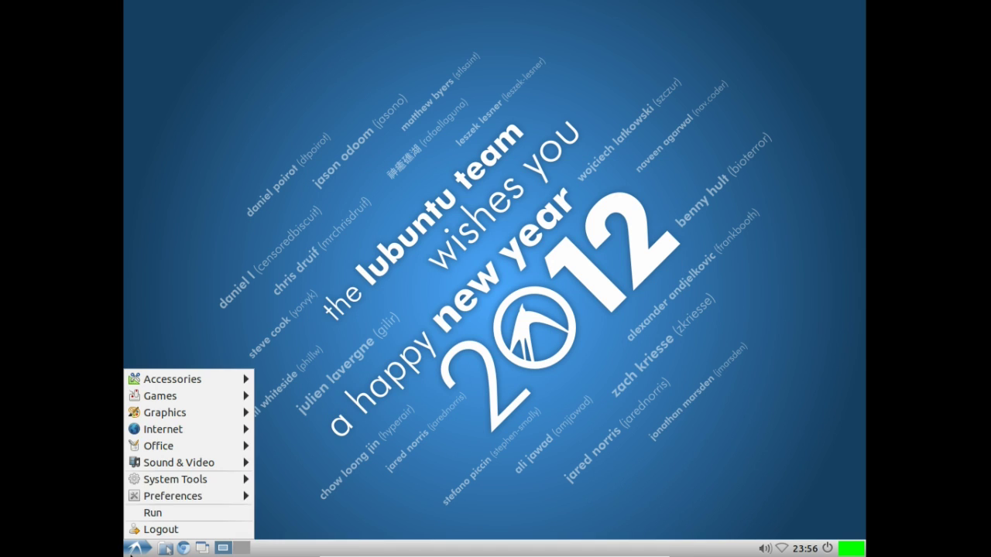
mouse_move(153, 496)
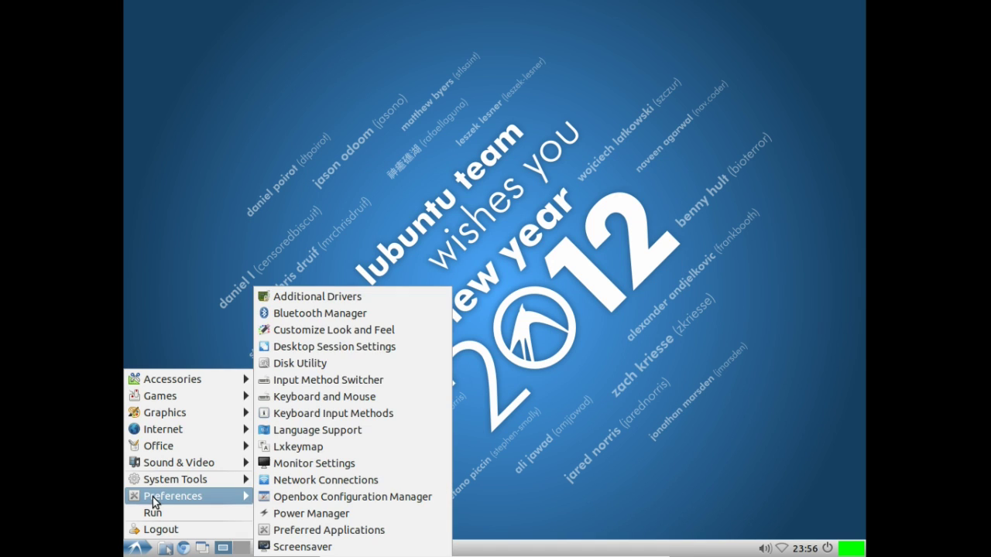
left_click(295, 517)
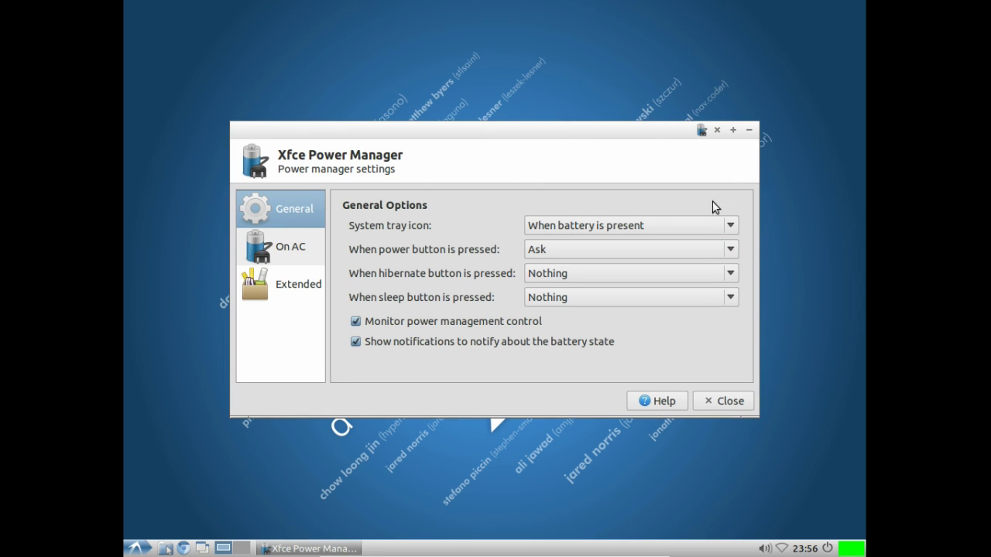
left_click(281, 244)
left_click(280, 280)
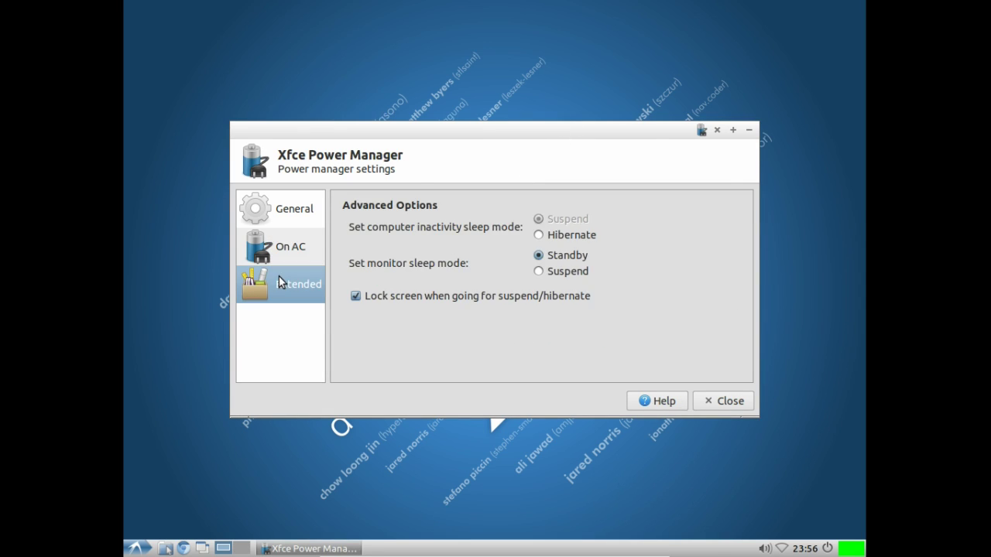
left_click(281, 251)
left_click(280, 223)
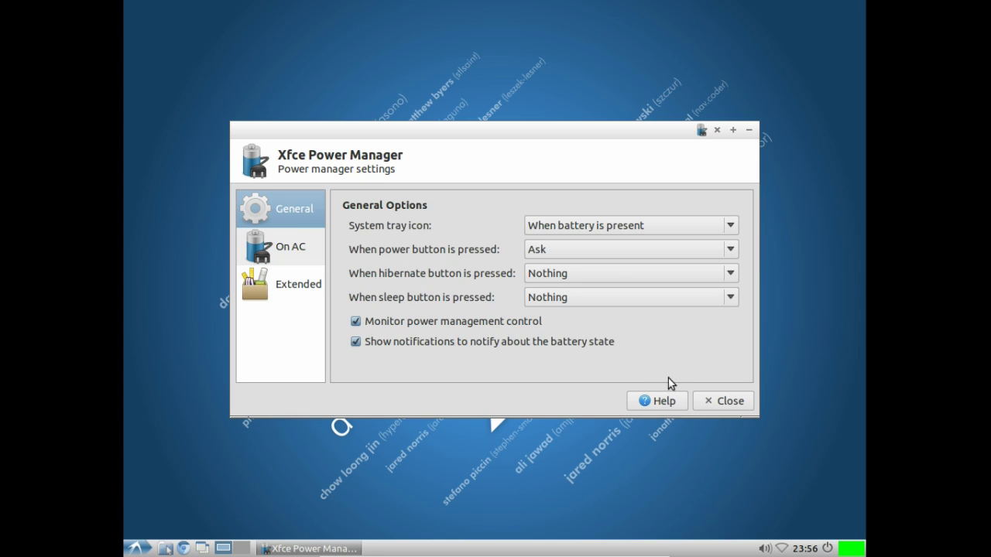
left_click(696, 398)
left_click(137, 548)
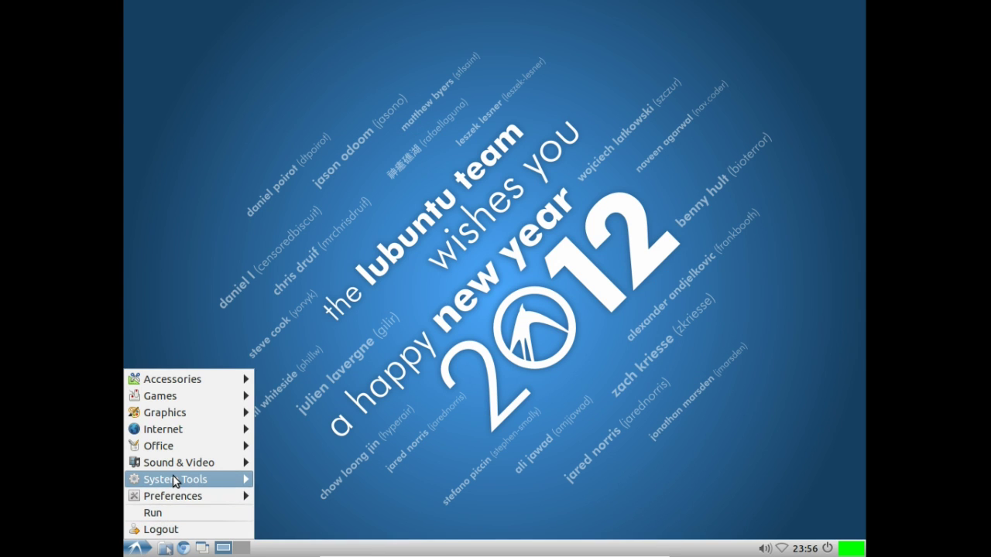
Step: Check the available web browsers in Preferred Applications
mouse_move(205, 496)
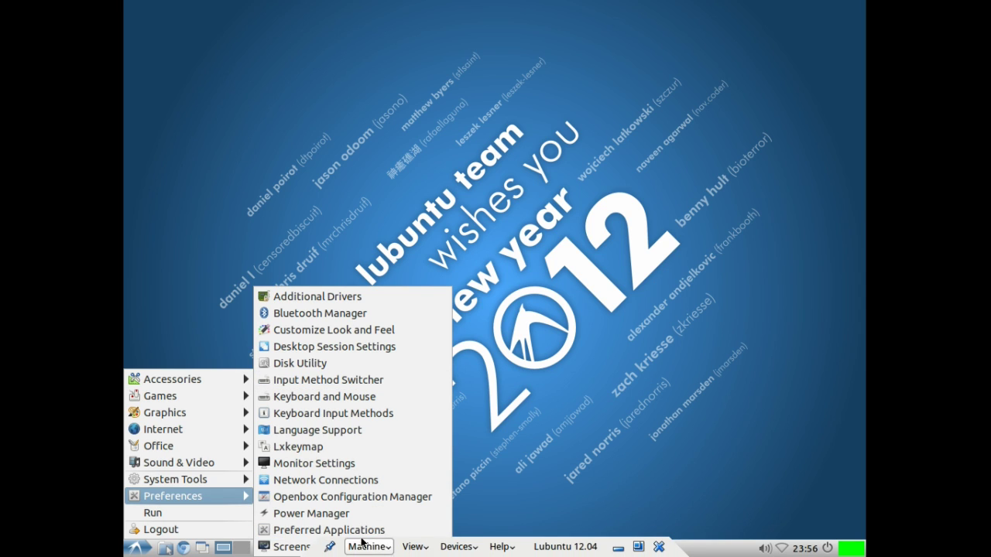
left_click(303, 533)
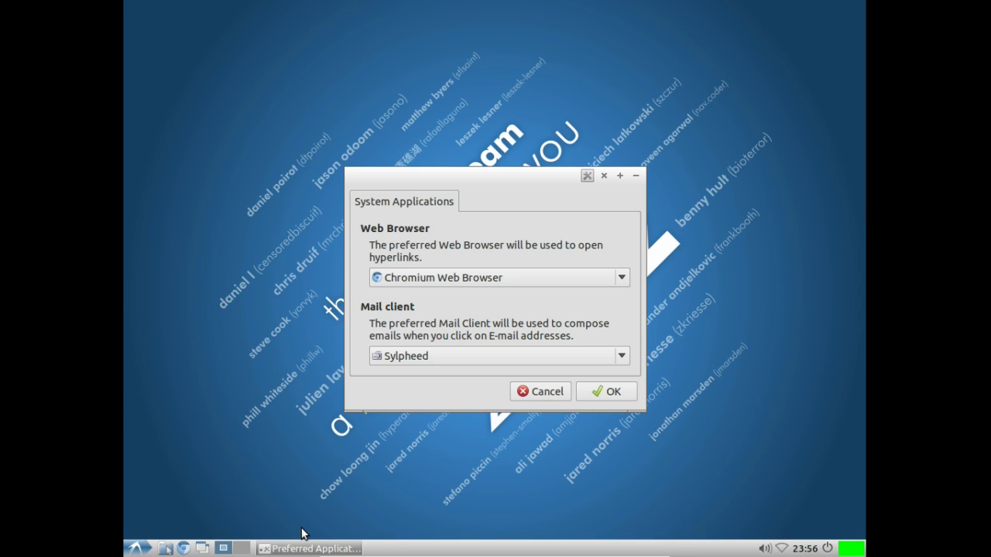
left_click(469, 277)
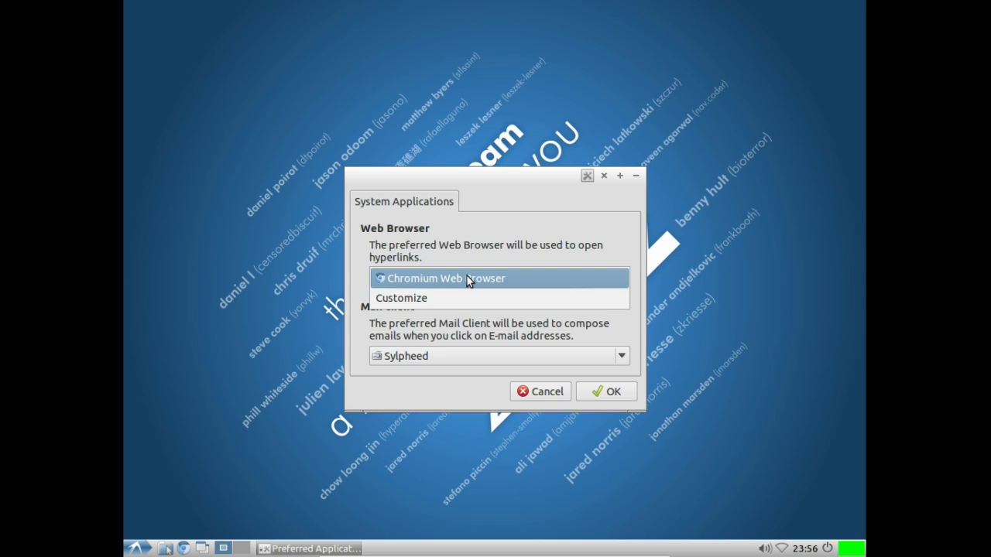
left_click(381, 259)
Step: Install Firefox in LXTerminal with 'sudo apt-get install firefox', confirming with y
left_click(138, 548)
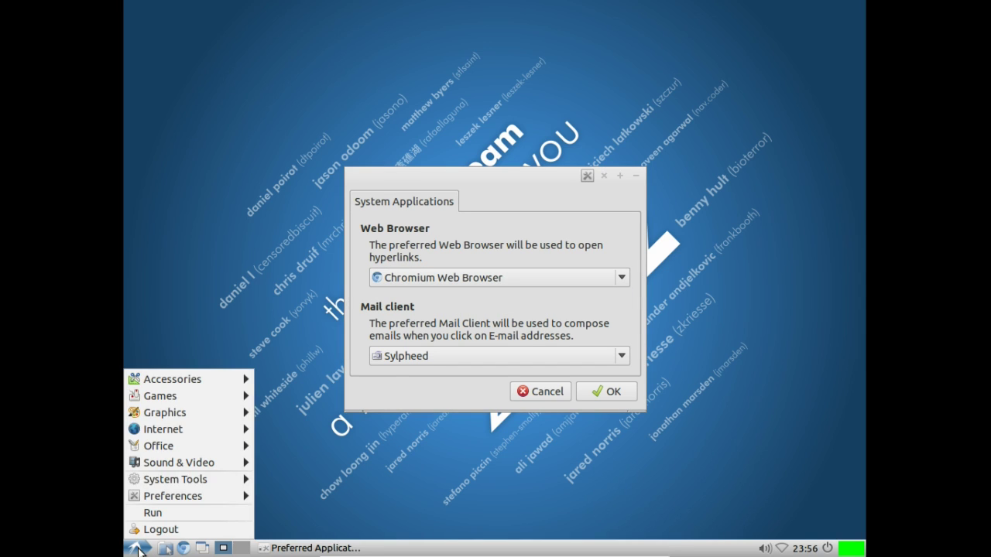
mouse_move(188, 379)
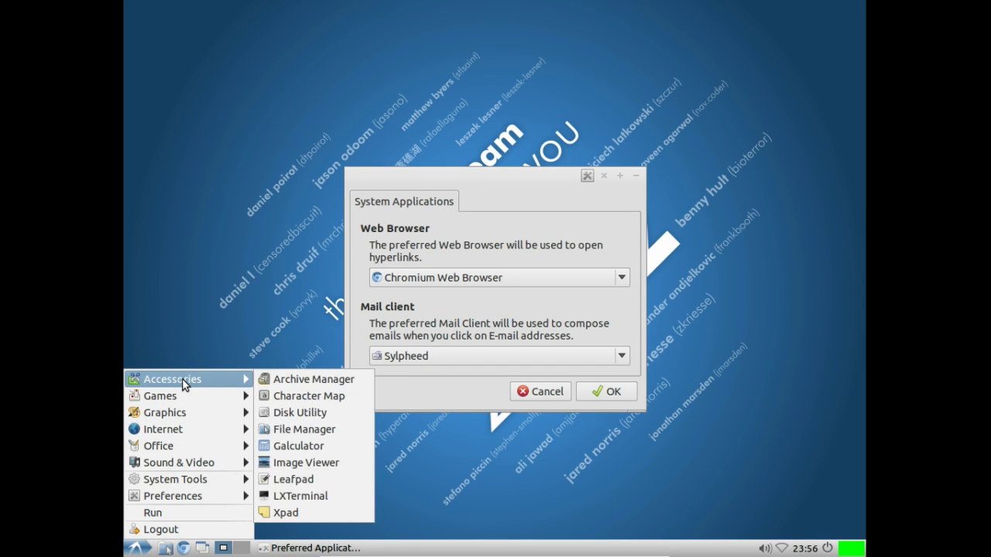
left_click(286, 496)
type("s")
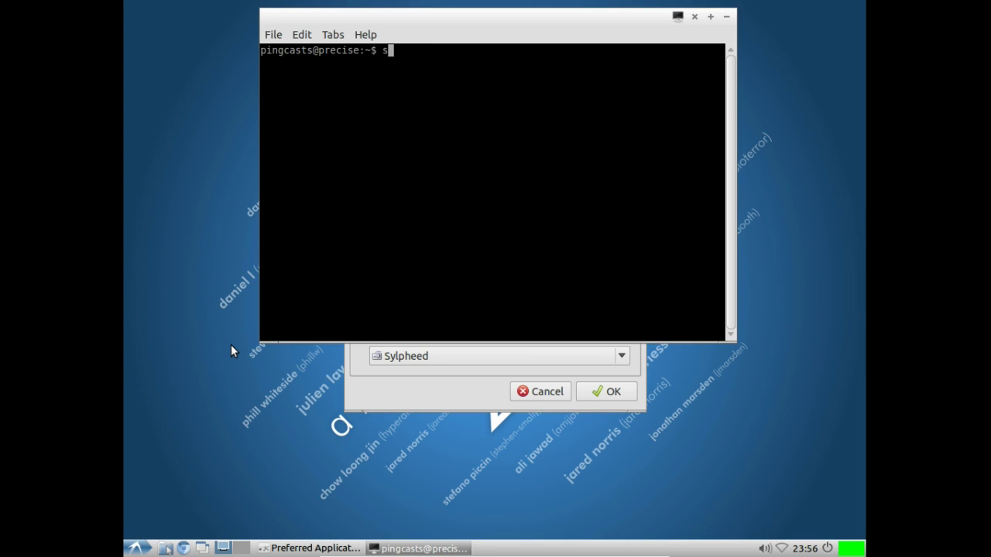
type("udo apt-get install firefox")
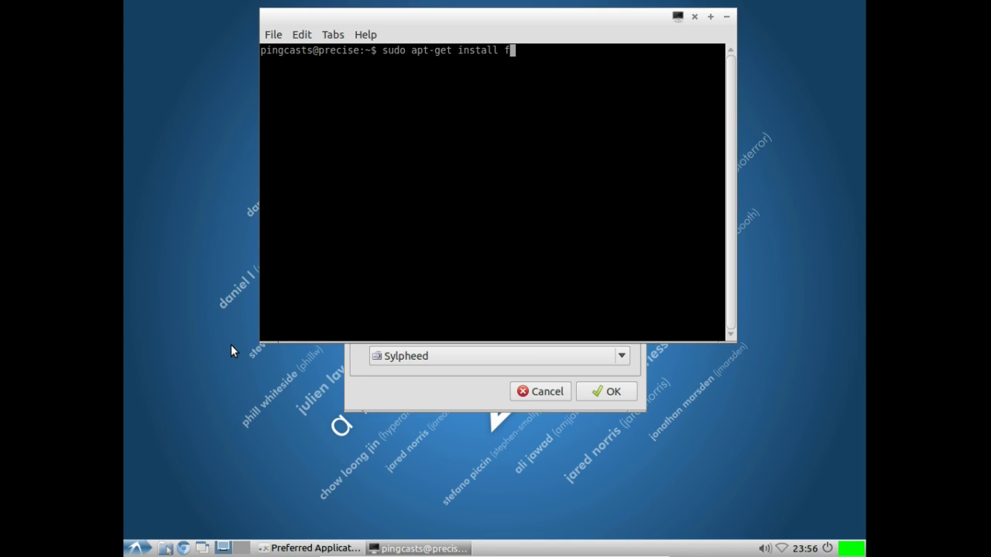
key("Return")
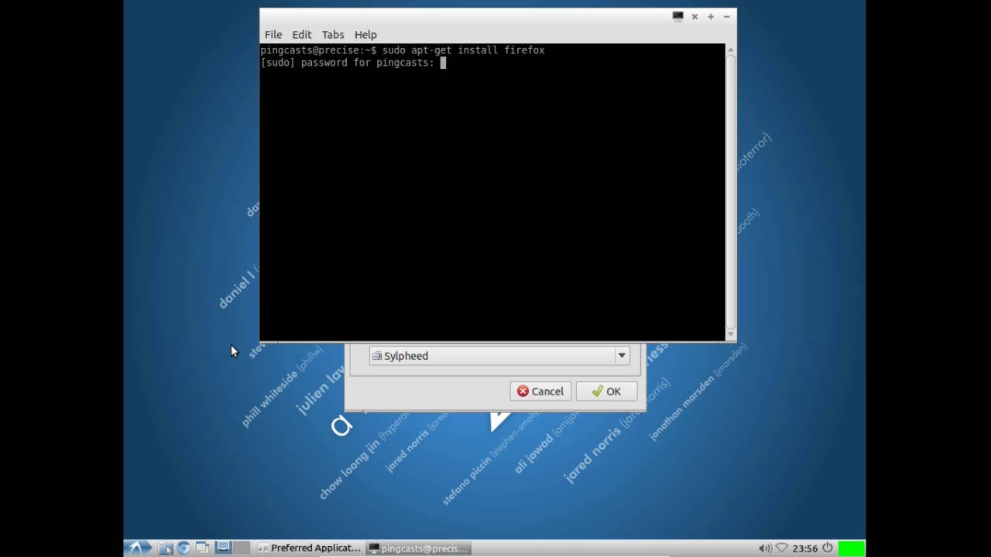
key("Return")
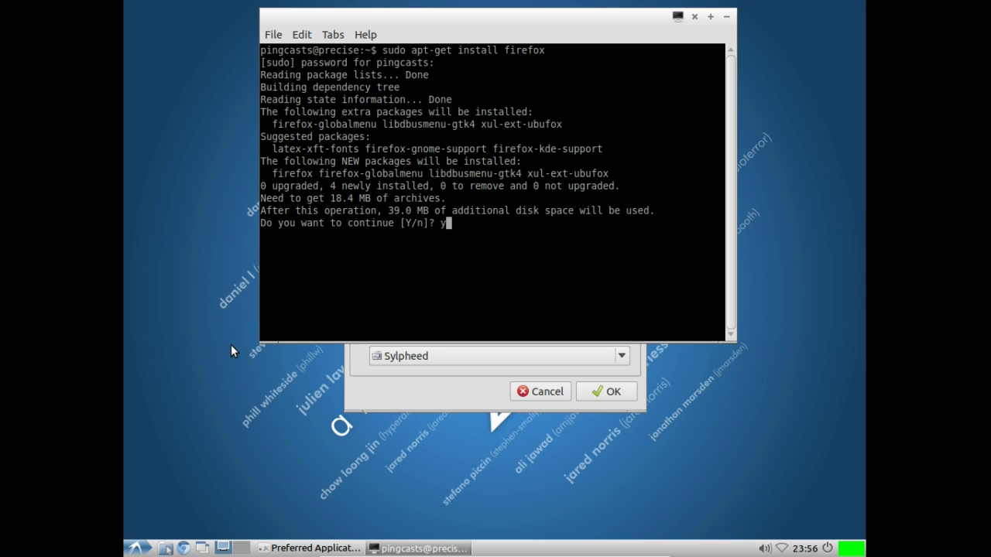
type("y")
key("Return")
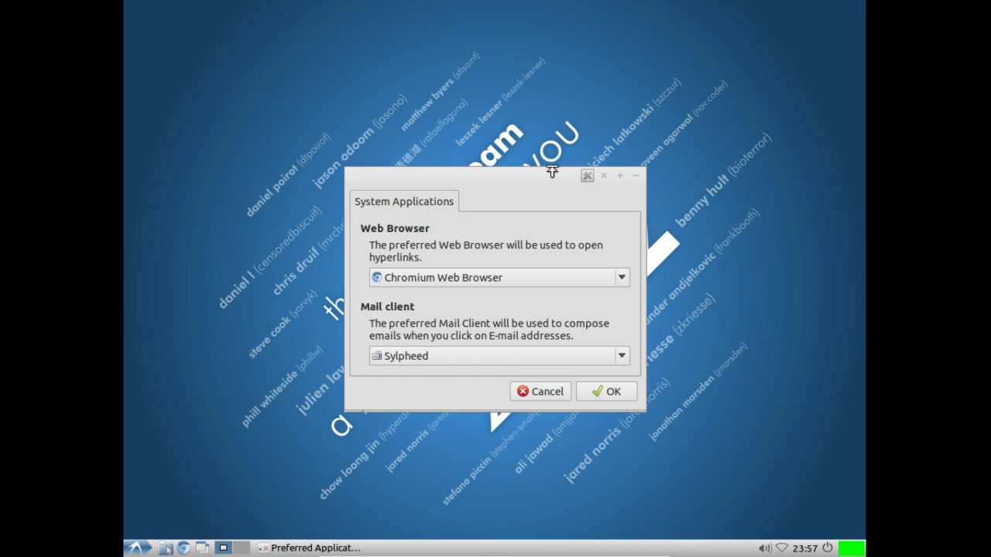
Step: Recheck the web browser list and cancel Preferred Applications unchanged
left_click(507, 276)
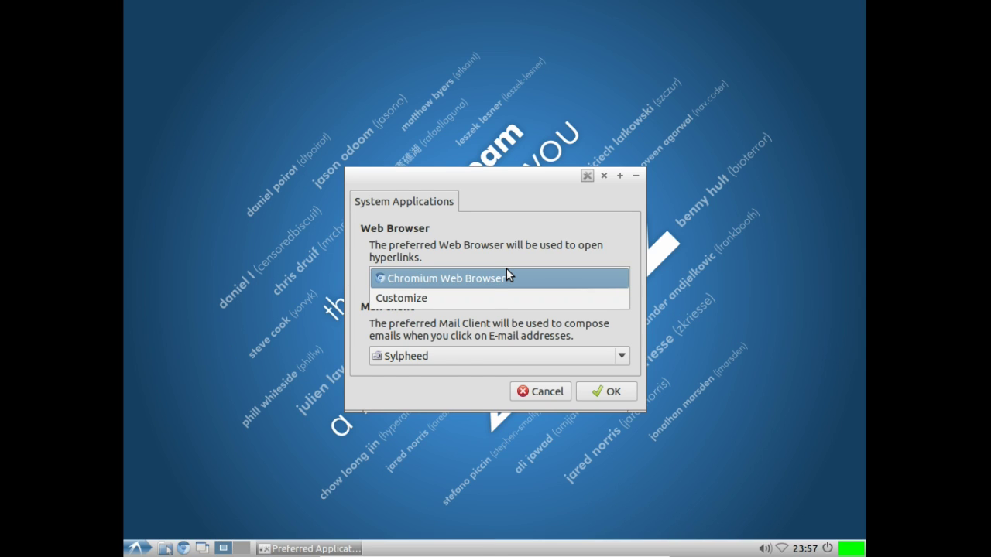
left_click(441, 328)
left_click(533, 393)
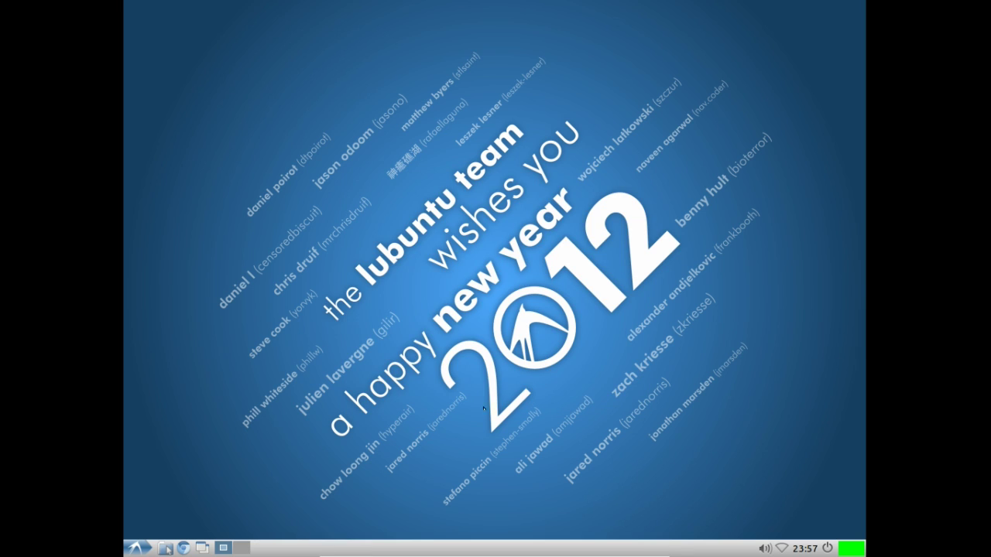
Step: Reopen Preferred Applications, choose Firefox Web Browser as web browser, and save with OK
left_click(133, 548)
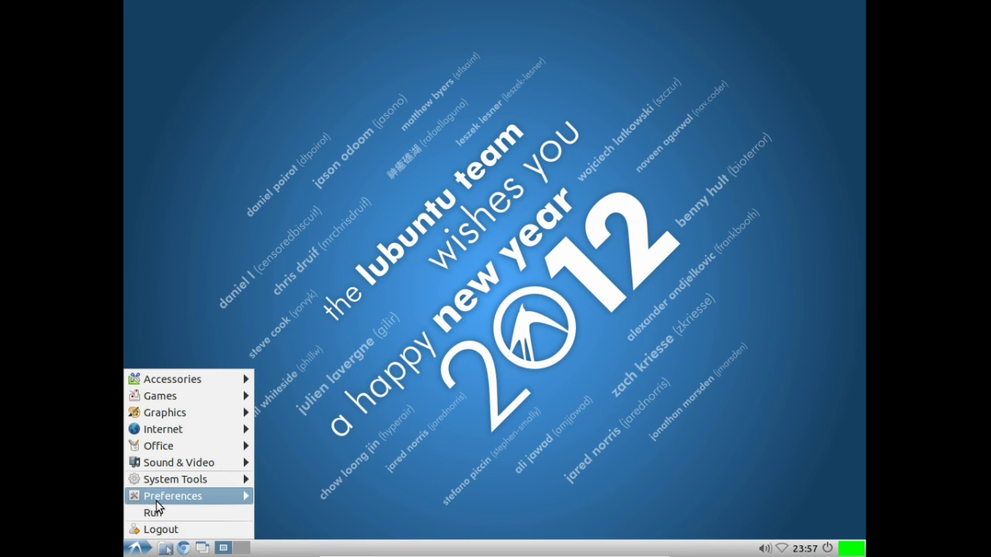
mouse_move(156, 502)
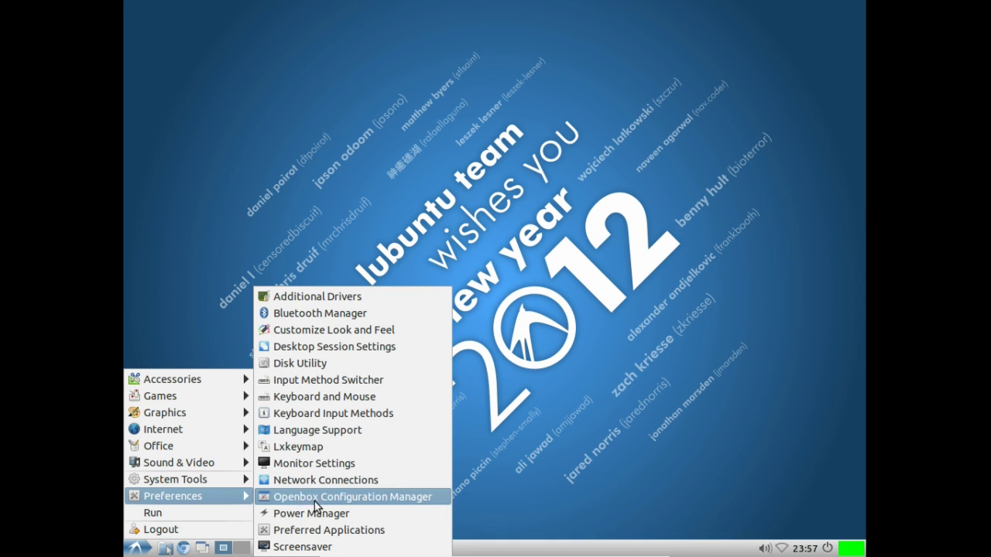
left_click(287, 530)
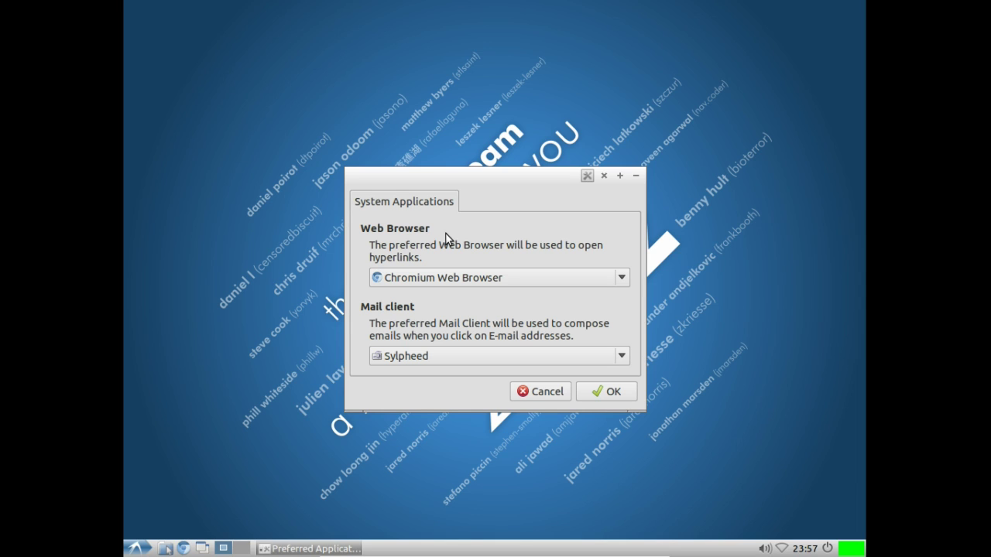
left_click(452, 278)
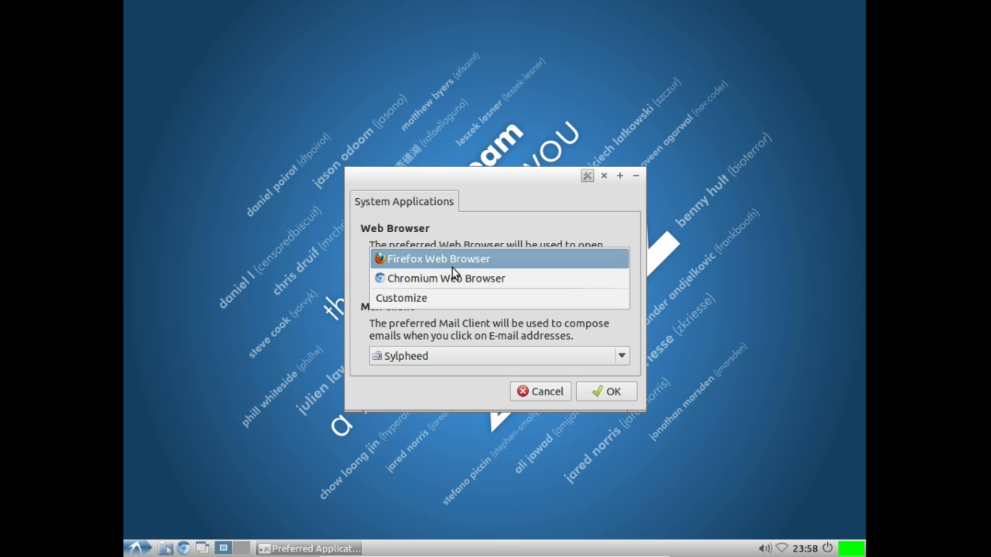
left_click(452, 263)
left_click(608, 392)
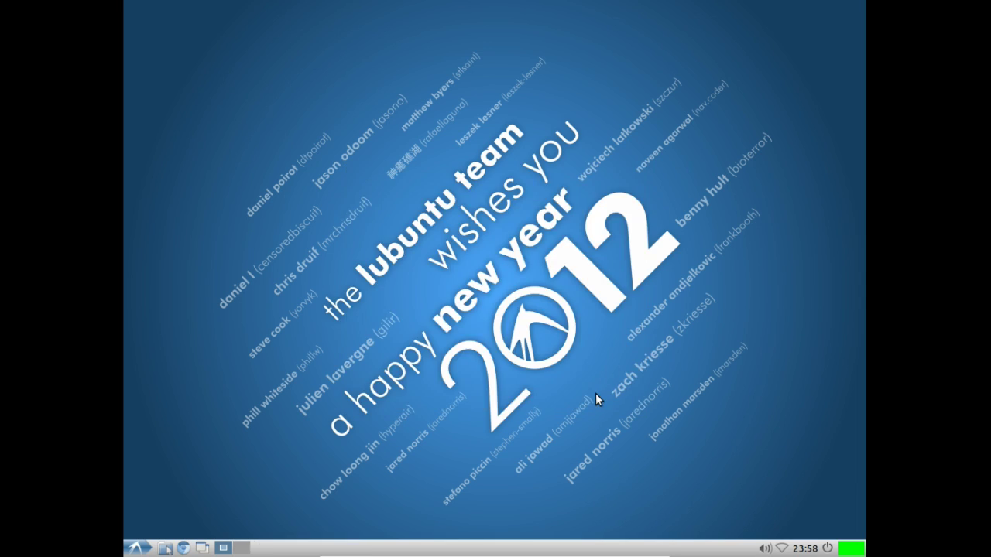
left_click(139, 548)
mouse_move(176, 488)
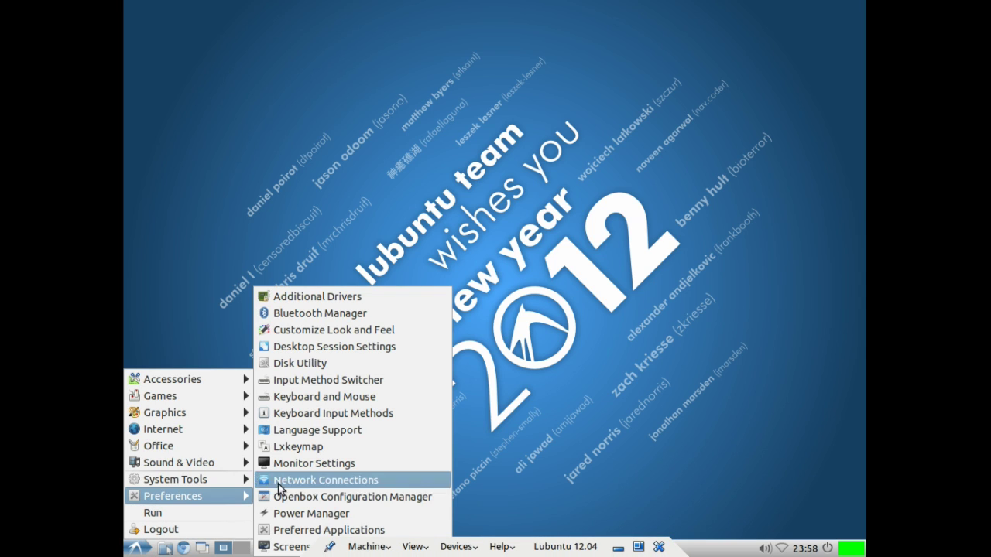
left_click(276, 549)
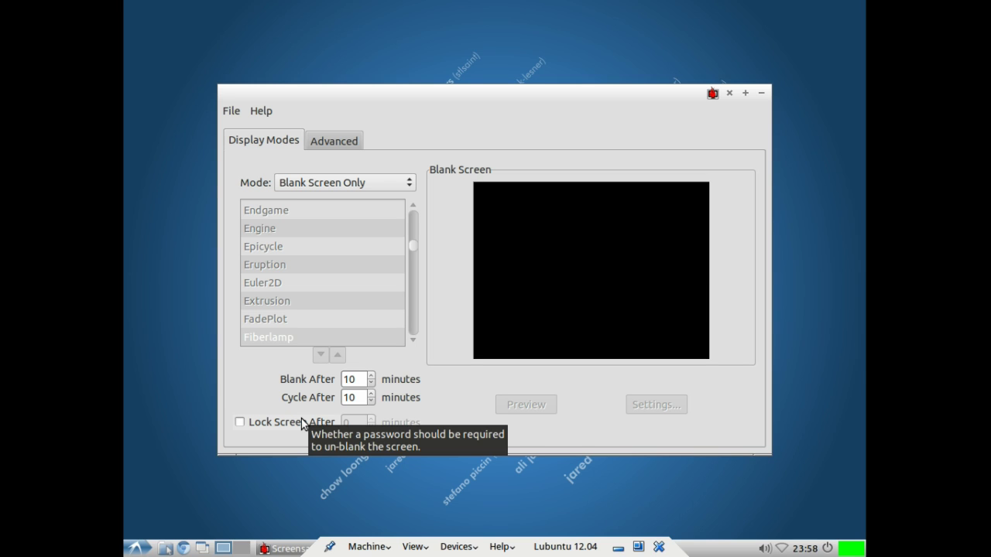
left_click(729, 92)
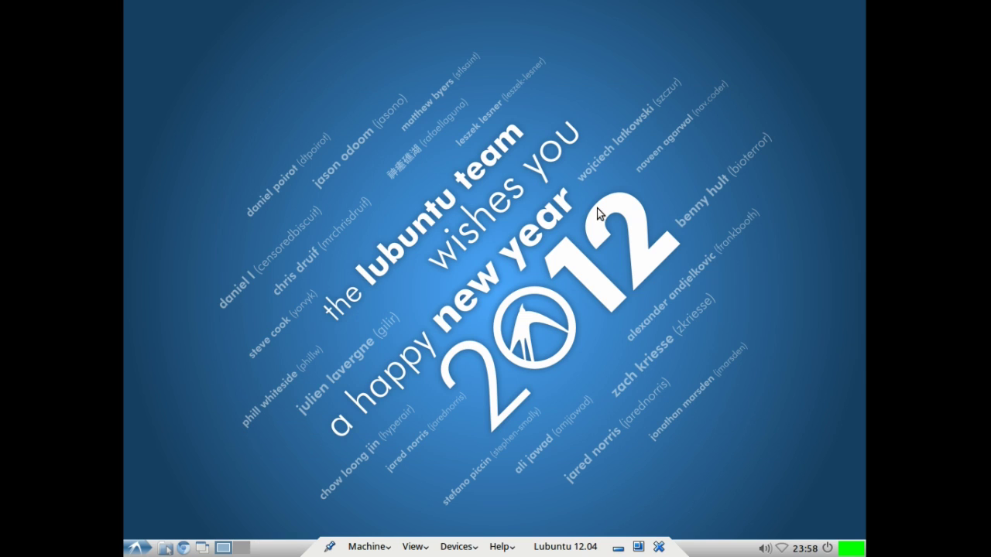
left_click(137, 547)
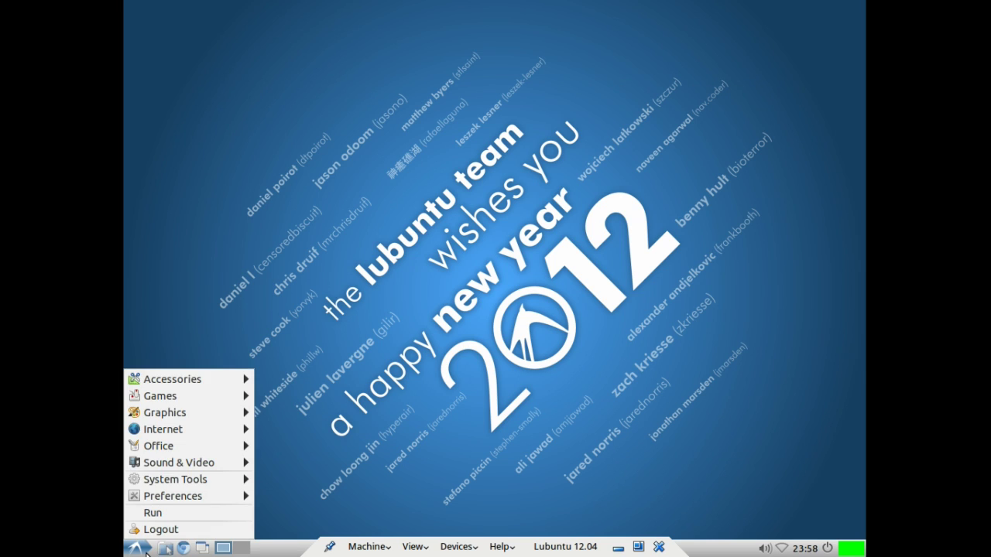
left_click(171, 512)
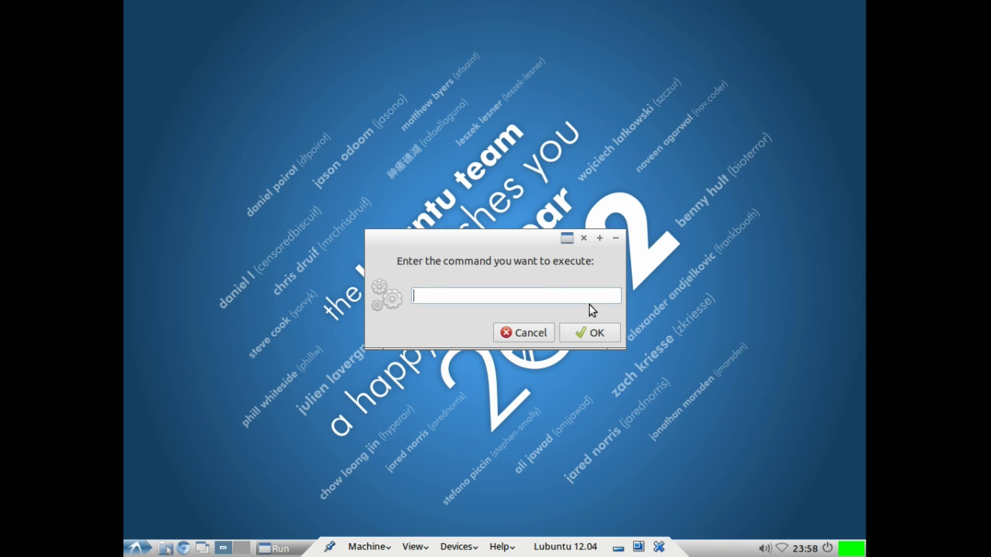
left_click(586, 333)
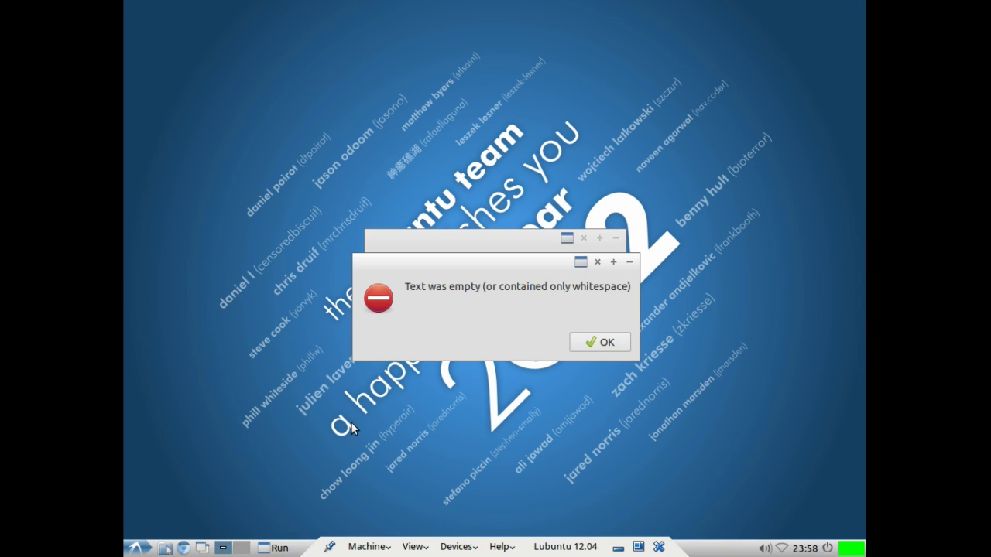
left_click(612, 340)
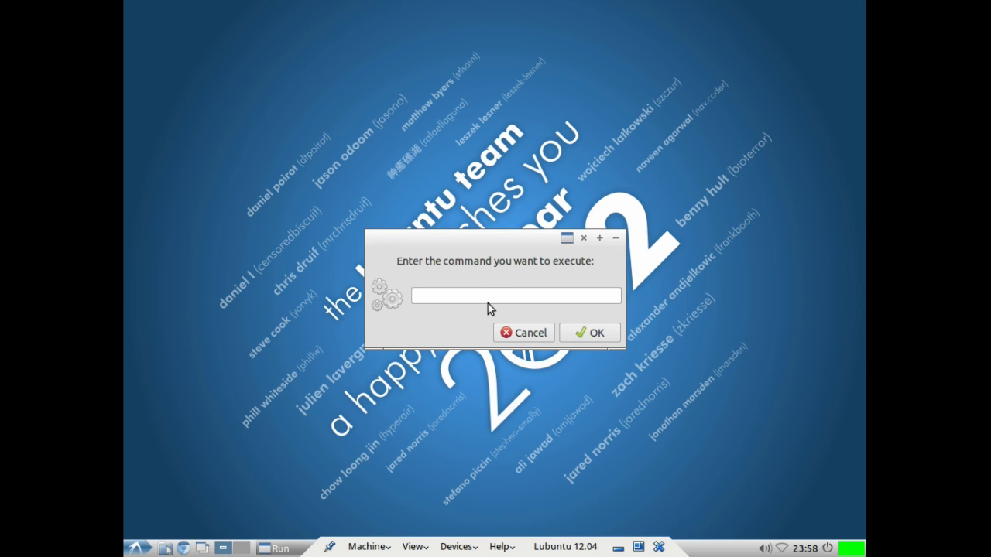
type("lxterminal")
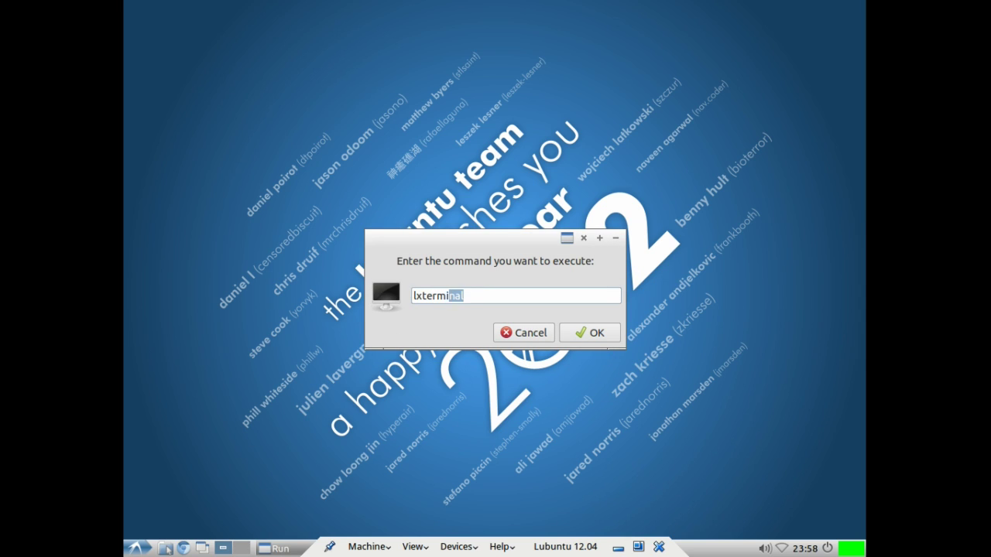
key("Return")
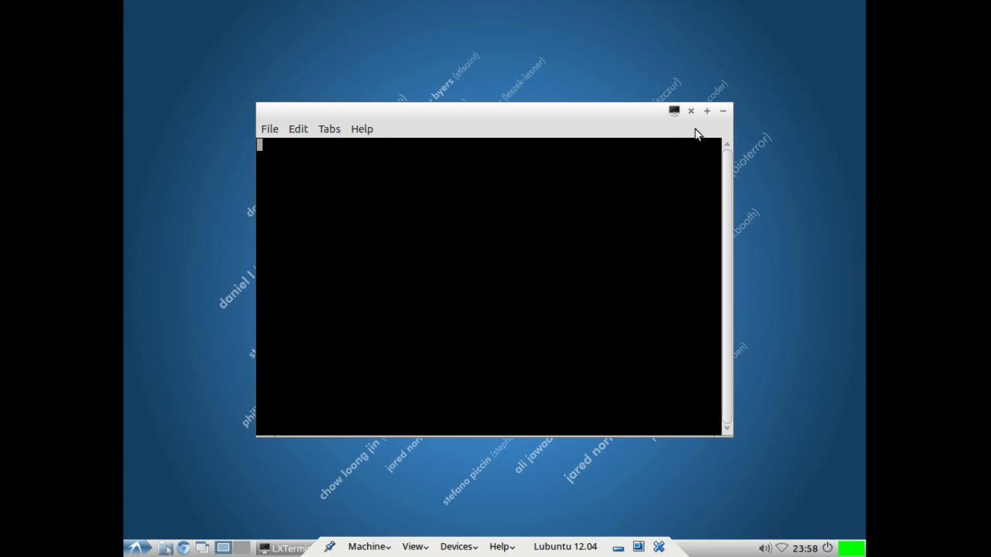
left_click(693, 113)
Step: Bring up the Logout Lubuntu session dialog from the start menu
left_click(137, 548)
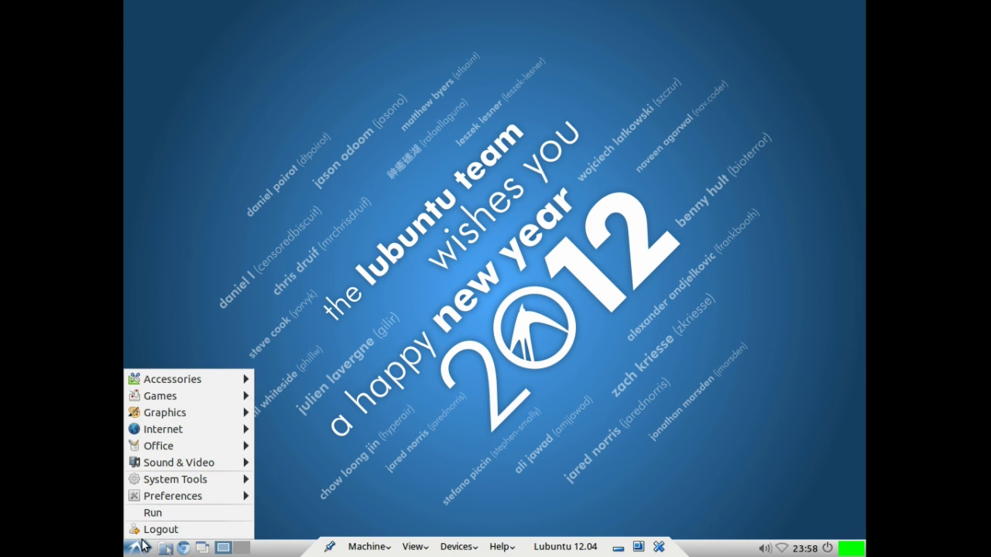
left_click(137, 548)
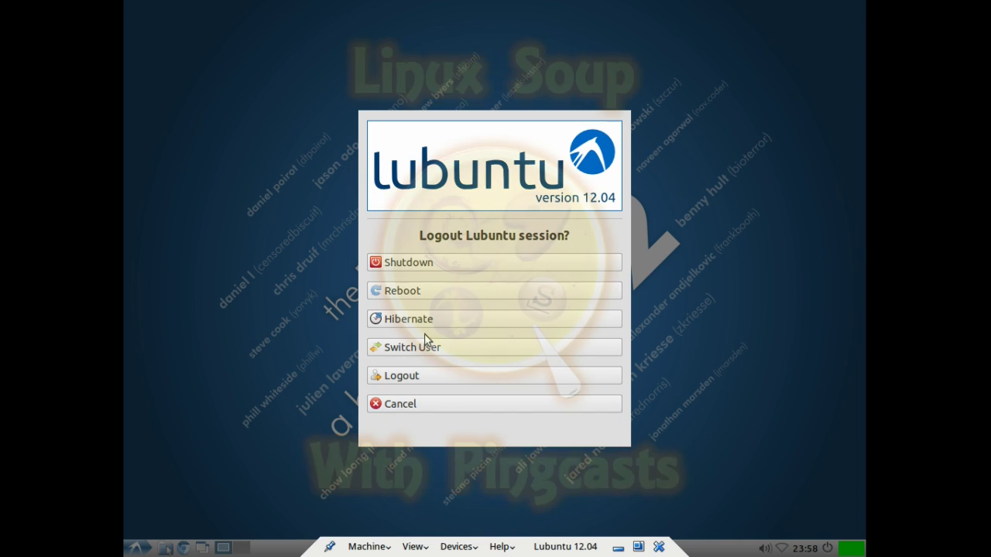